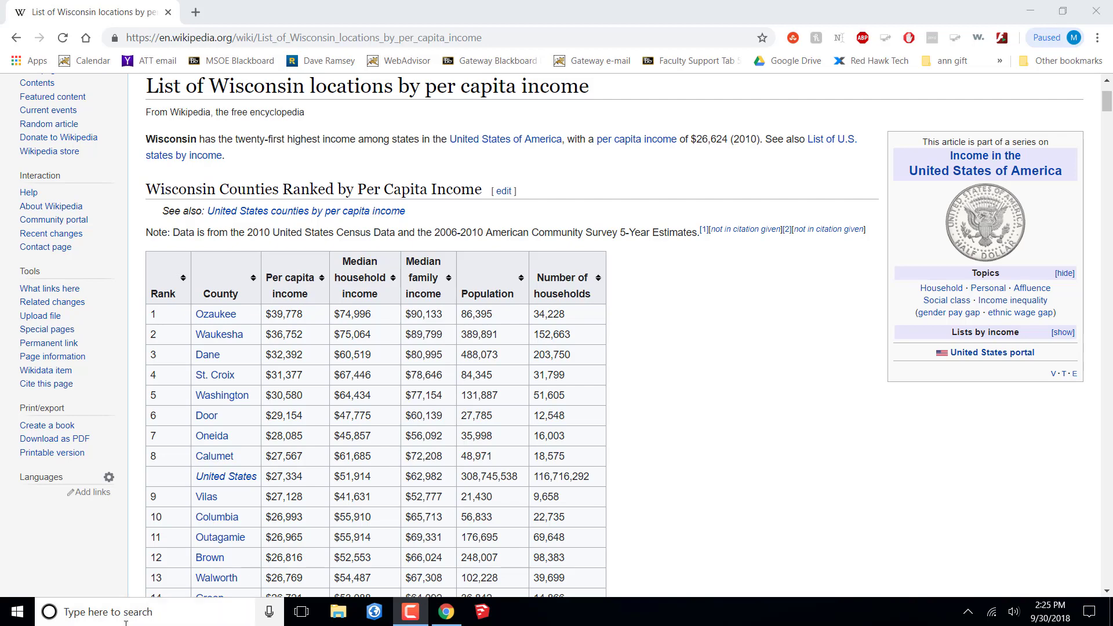
Launch ArcMap 10.5.1 and dismiss the Getting Started dialog to work in an empty untitled map
{"action": "left_click", "coordinate": [17, 611]}
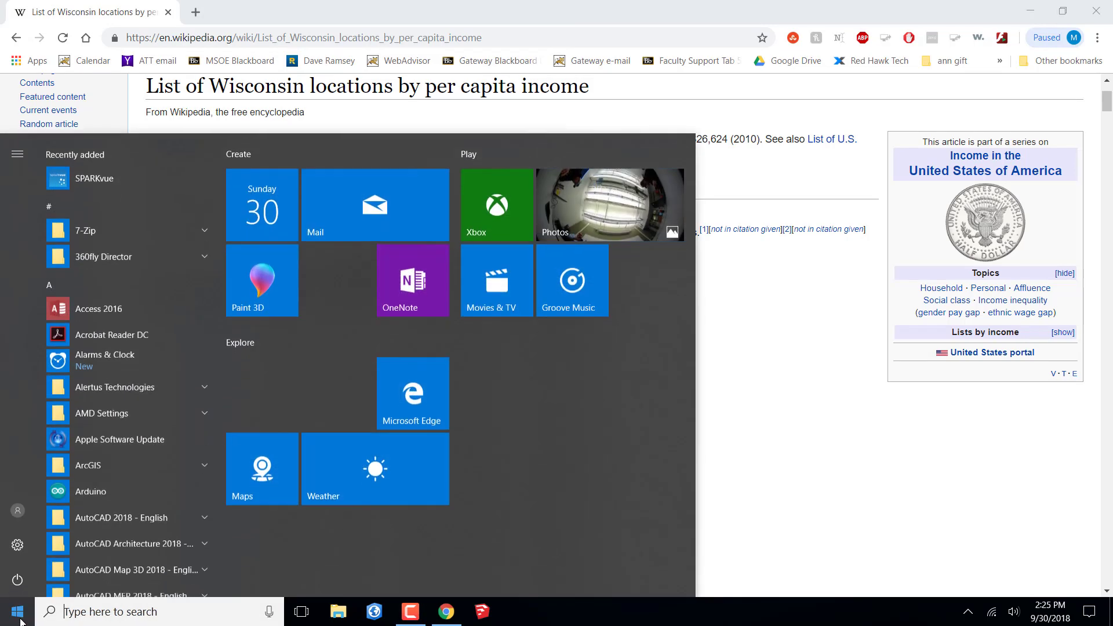
{"action": "left_click", "coordinate": [118, 467]}
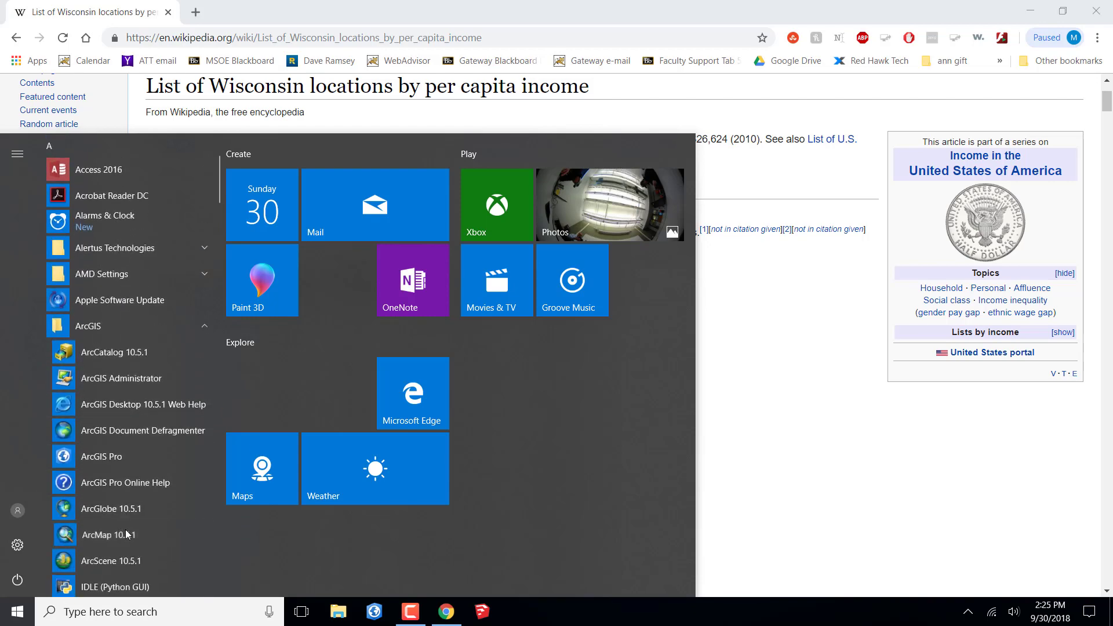
{"action": "left_click", "coordinate": [126, 534]}
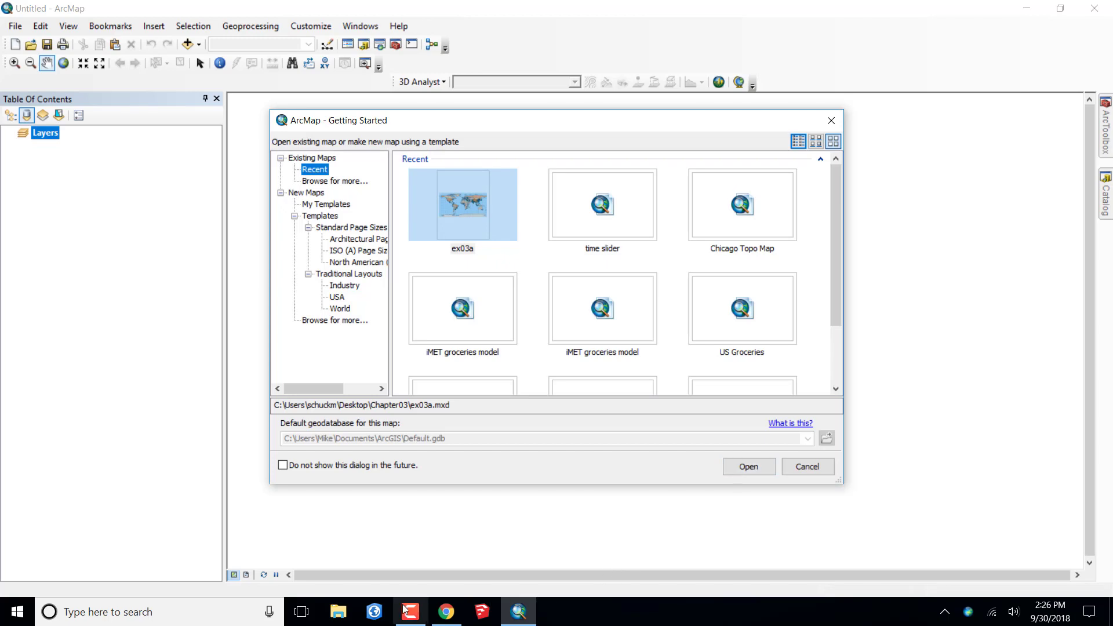
{"action": "left_click", "coordinate": [439, 612]}
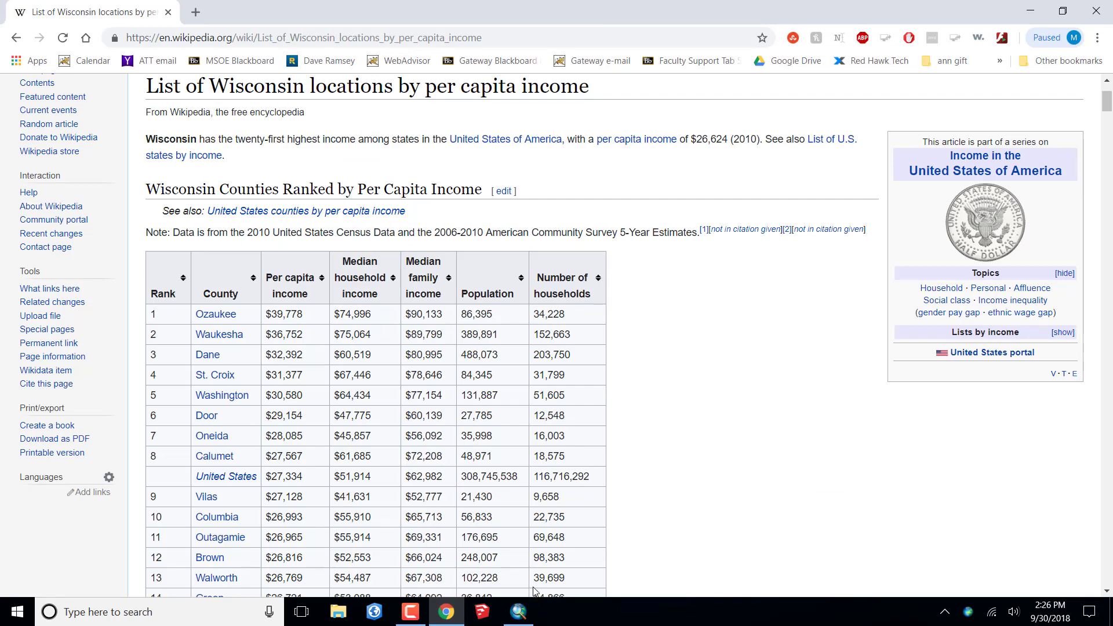
{"action": "left_click", "coordinate": [518, 612]}
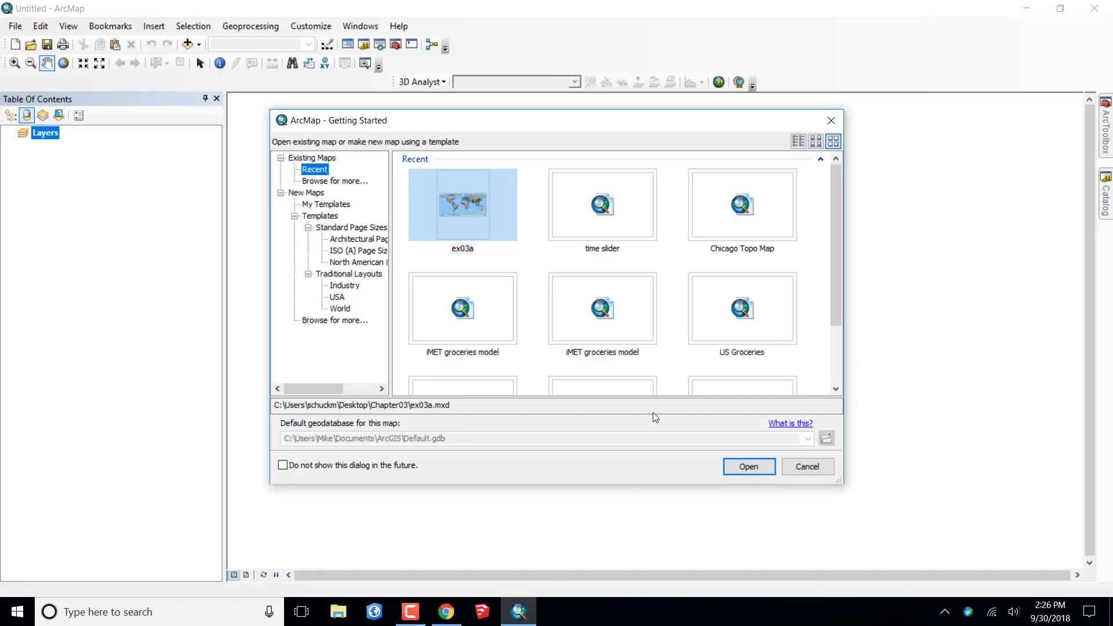
{"action": "left_click", "coordinate": [810, 470]}
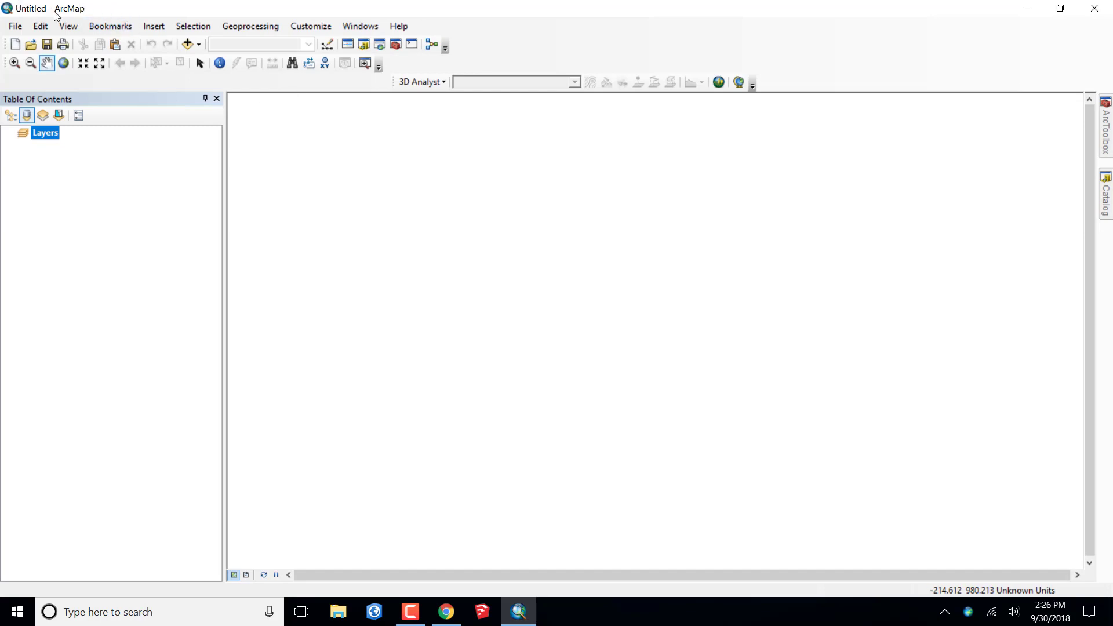
Search ArcGIS Online for "wisconsin counties" and add the Wisconsin Counties feature service to the map
{"action": "left_click", "coordinate": [200, 44]}
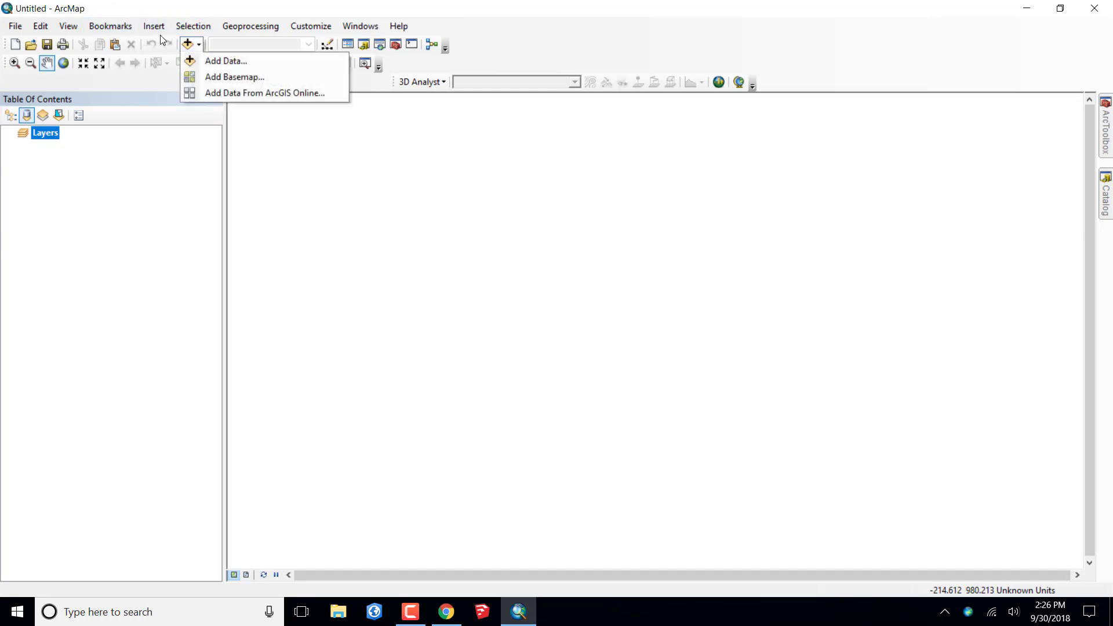
{"action": "left_click", "coordinate": [232, 93]}
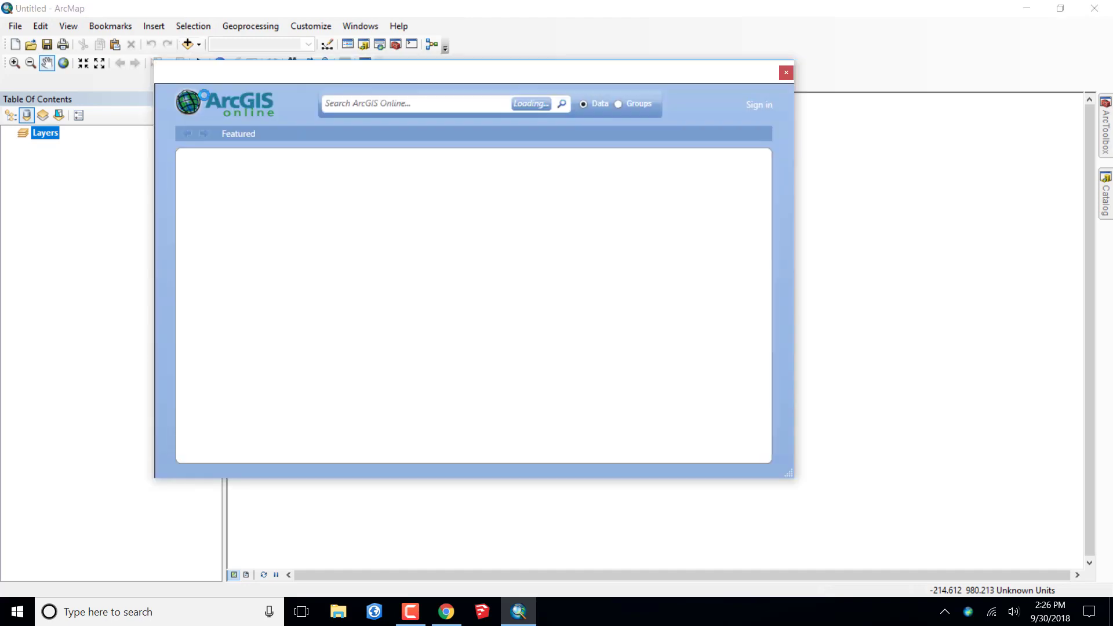
{"action": "left_click", "coordinate": [362, 102]}
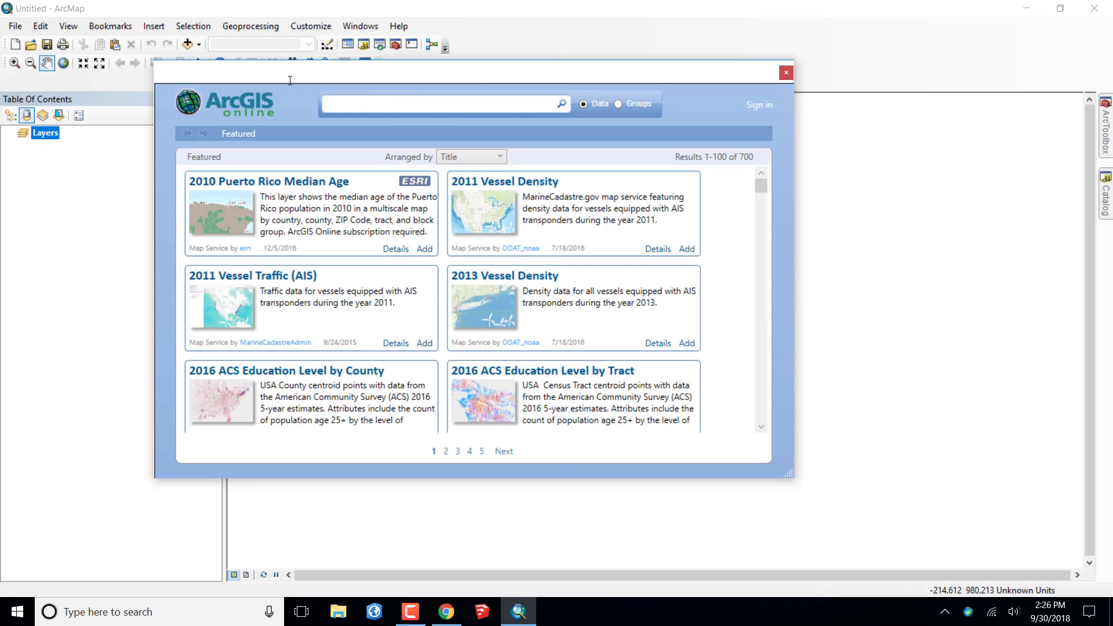
{"action": "type", "text": "wisconsin counties"}
{"action": "key", "text": "Return"}
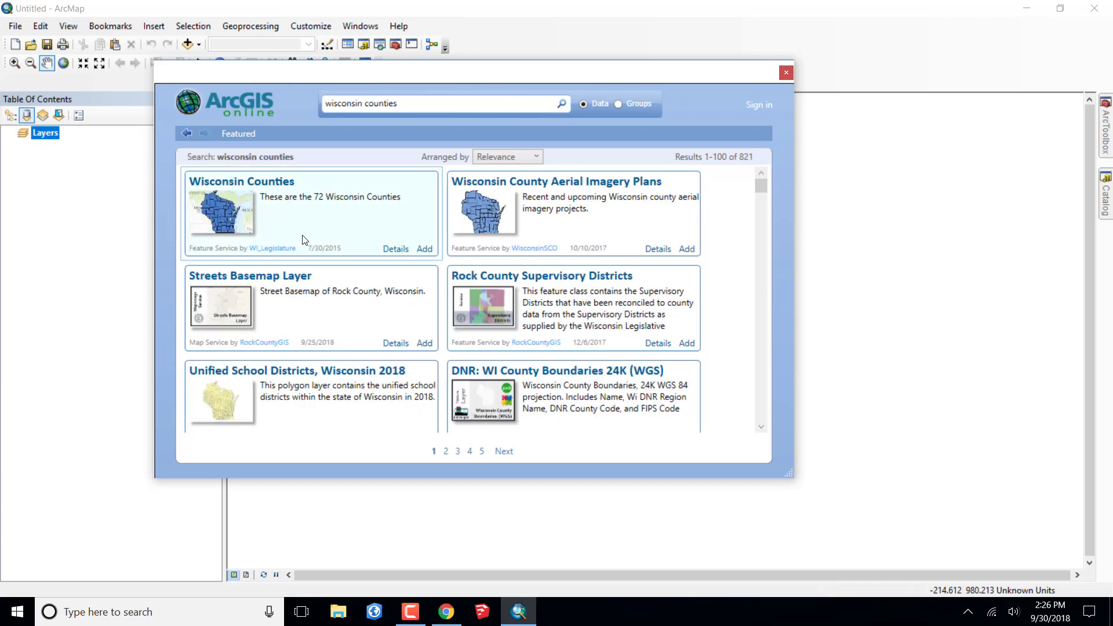
{"action": "left_click", "coordinate": [424, 249]}
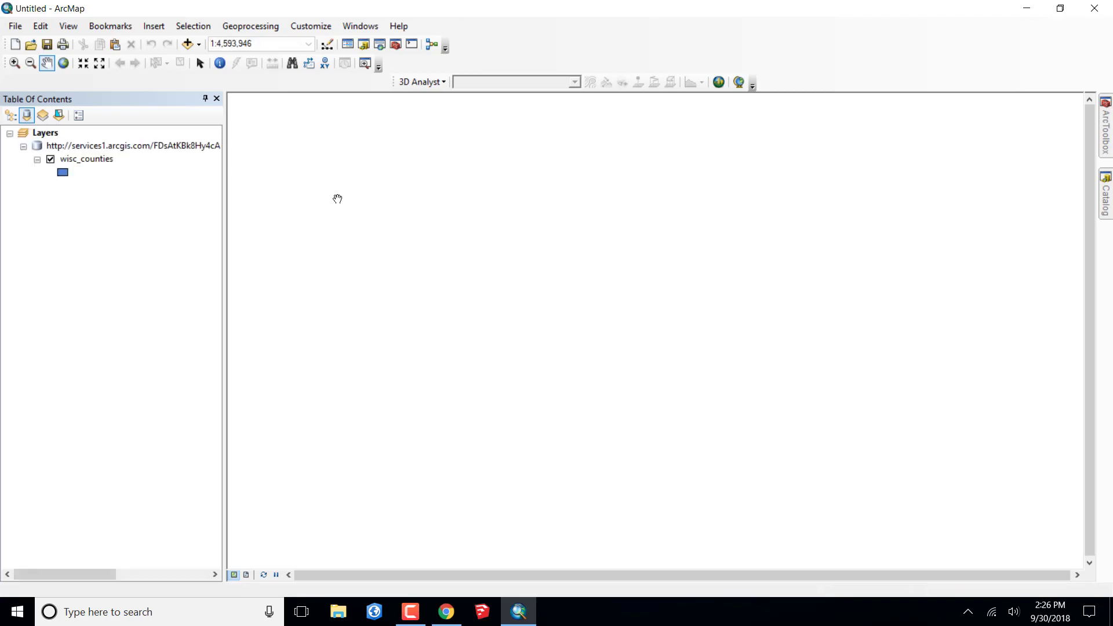
Review all fields in the attribute table of the wisc_counties layer and close the table
{"action": "right_click", "coordinate": [91, 159]}
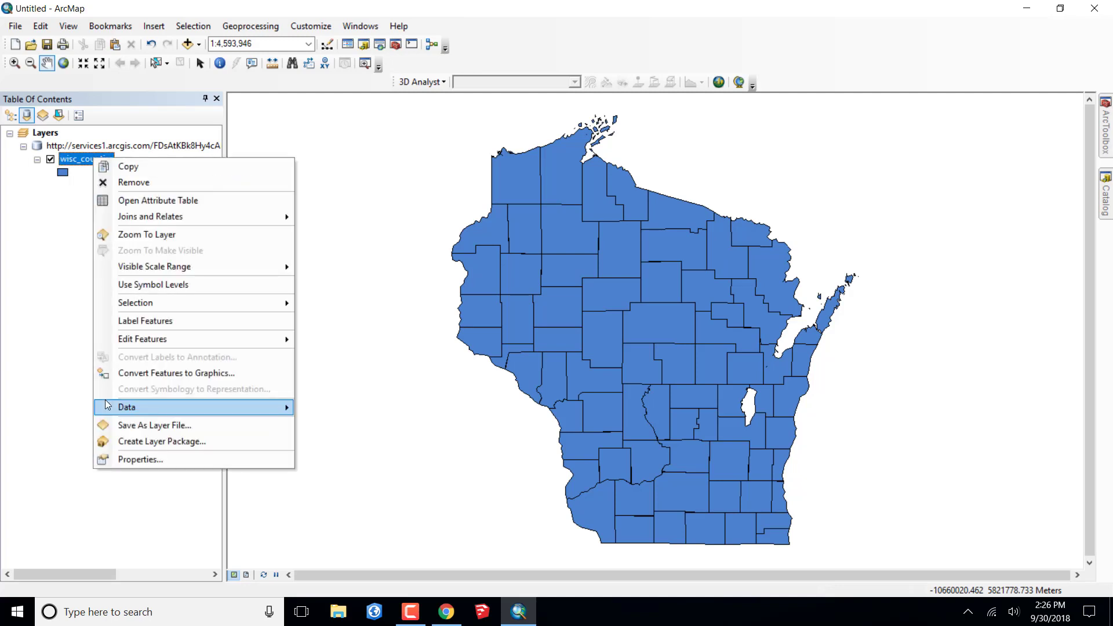
{"action": "left_click", "coordinate": [152, 199]}
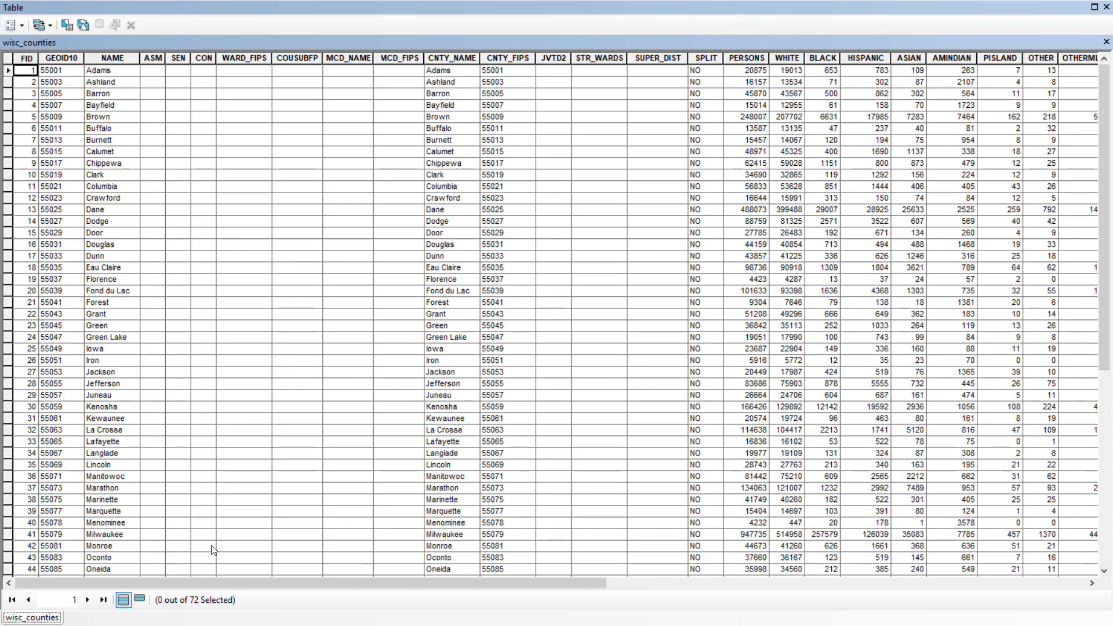
{"action": "left_click_drag", "start_coordinate": [238, 581], "coordinate": [648, 591]}
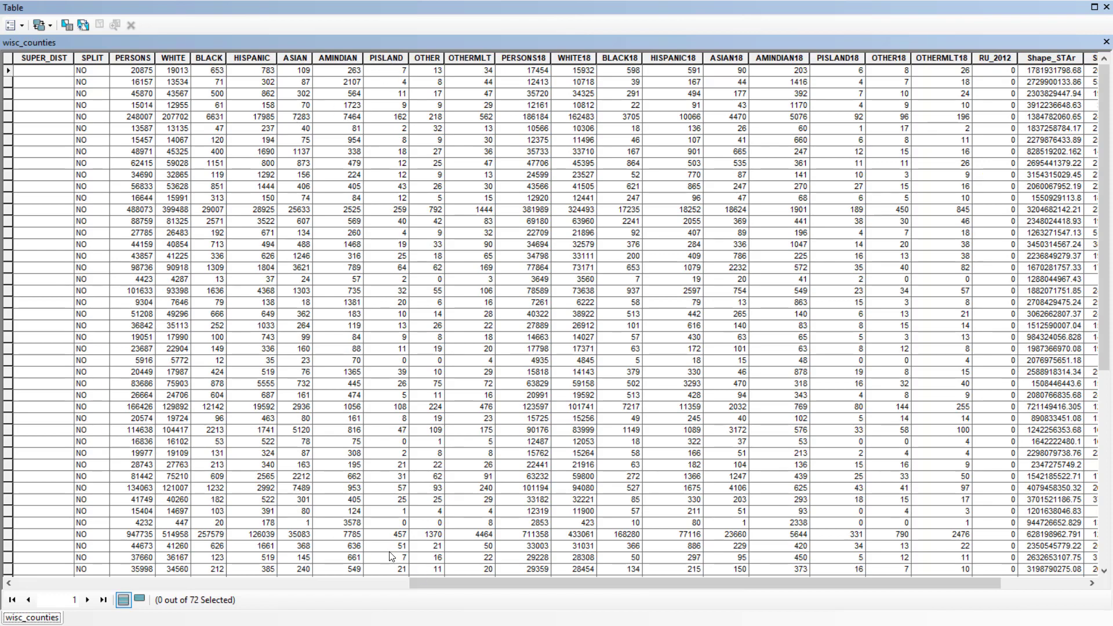
{"action": "left_click_drag", "start_coordinate": [454, 579], "coordinate": [49, 589]}
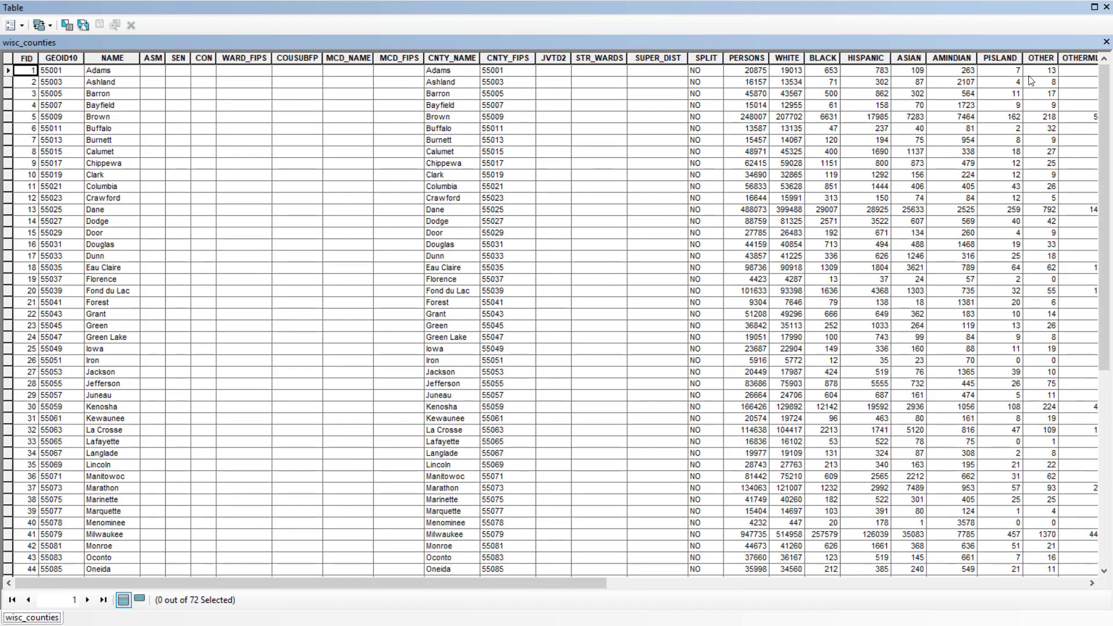
{"action": "left_click", "coordinate": [1106, 7]}
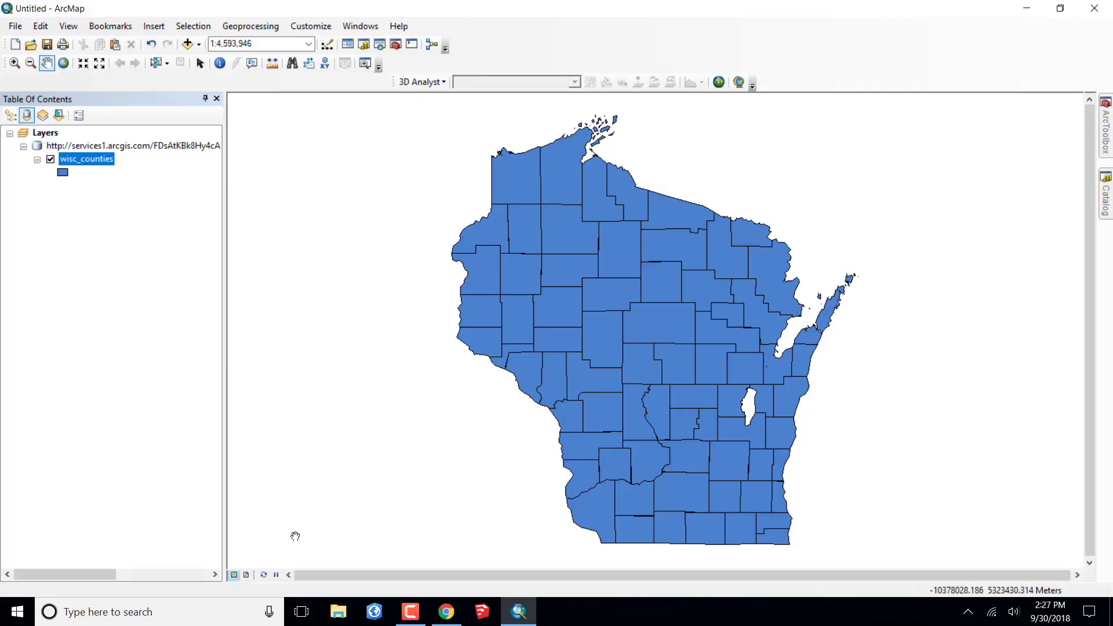
Search Windows for "note" and open an empty Notepad document
{"action": "left_click", "coordinate": [201, 612]}
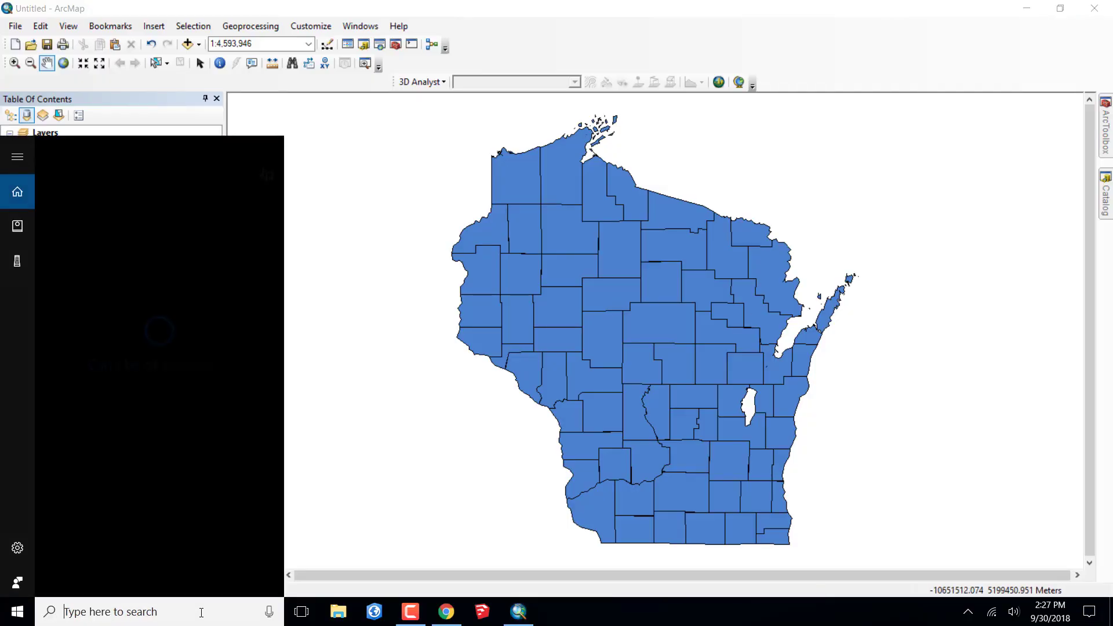
{"action": "type", "text": "no"}
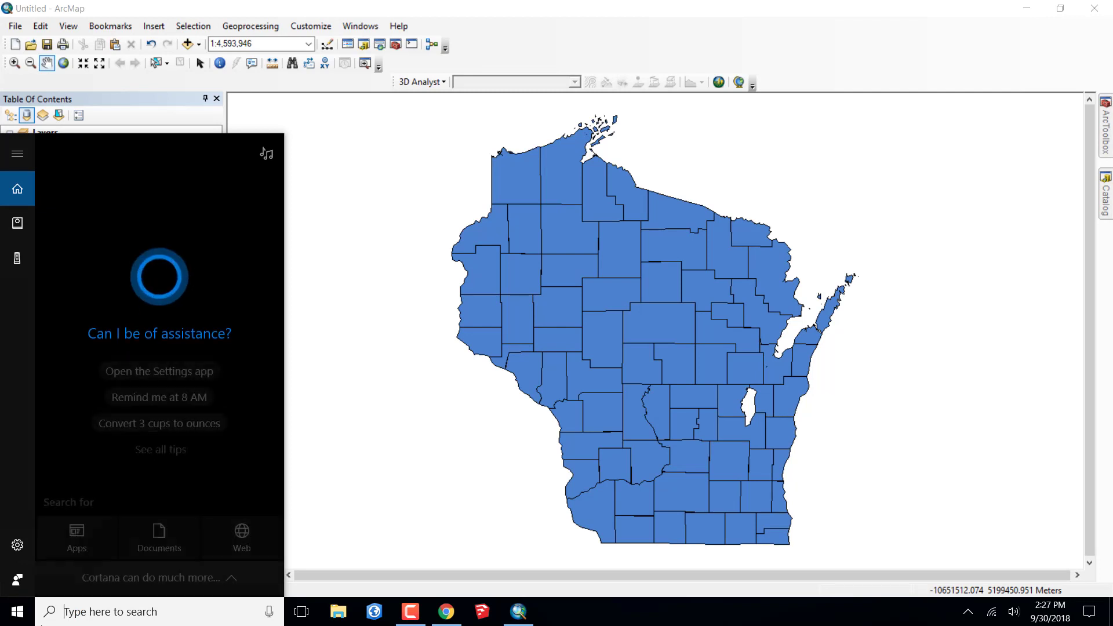
{"action": "type", "text": "te"}
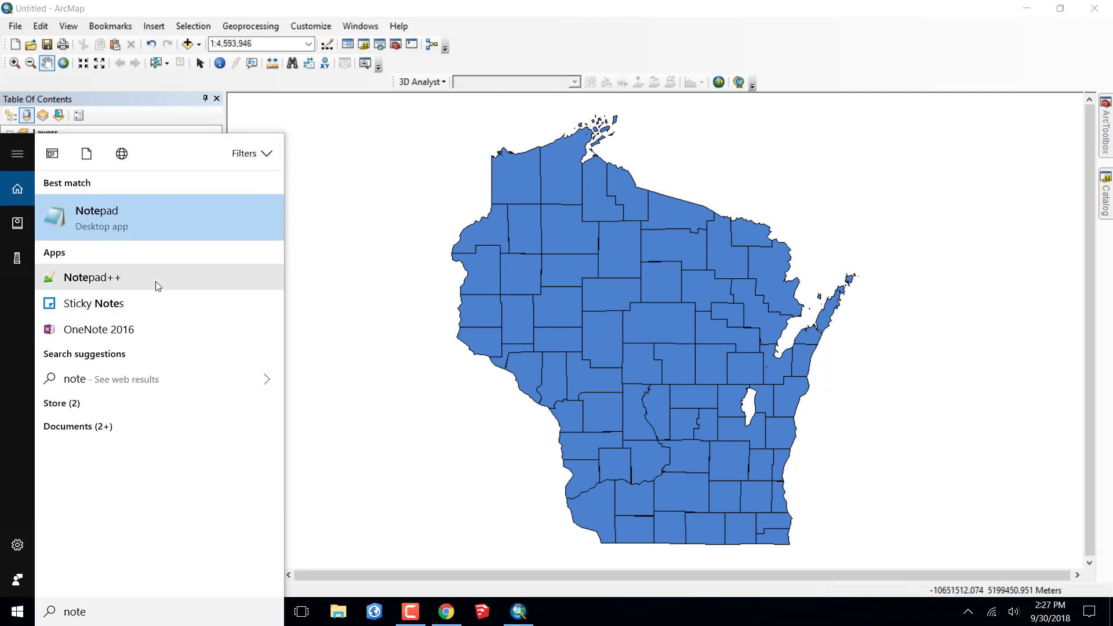
{"action": "left_click", "coordinate": [113, 206]}
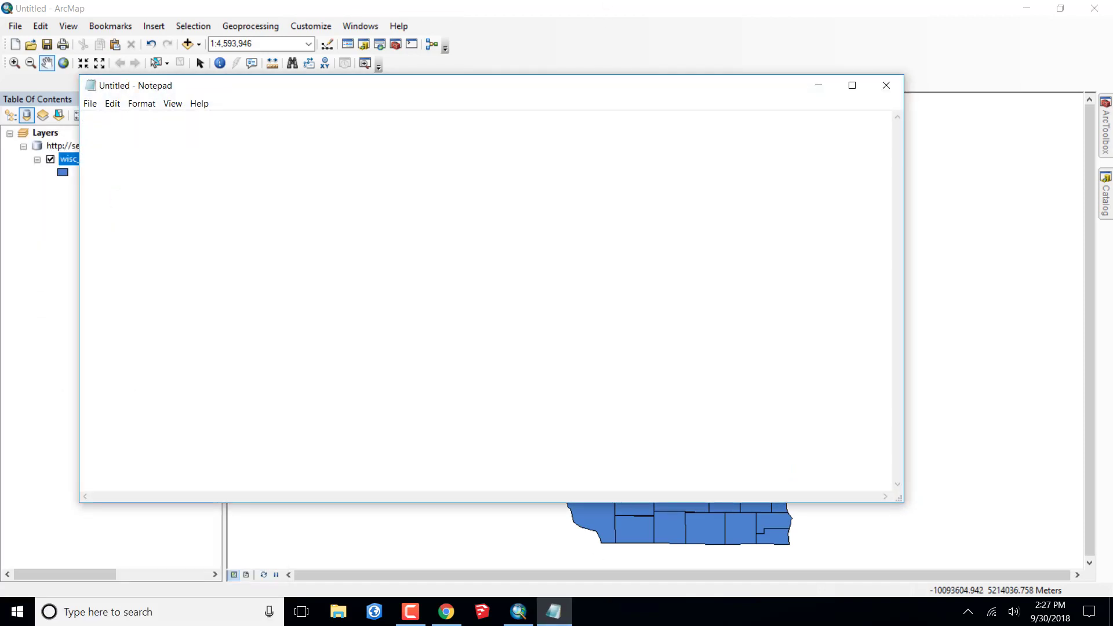
Copy all ranked rows of the Wisconsin counties per capita income table from Wikipedia in Chrome and paste them into Notepad
{"action": "left_click", "coordinate": [446, 615]}
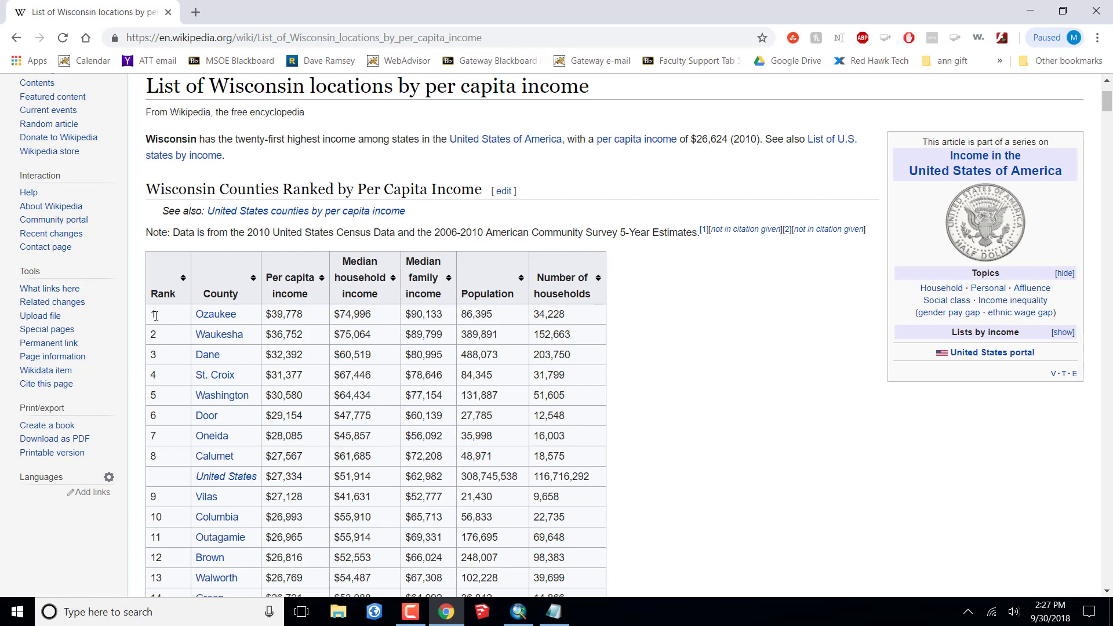
{"action": "left_click_drag", "start_coordinate": [231, 318], "coordinate": [340, 335]}
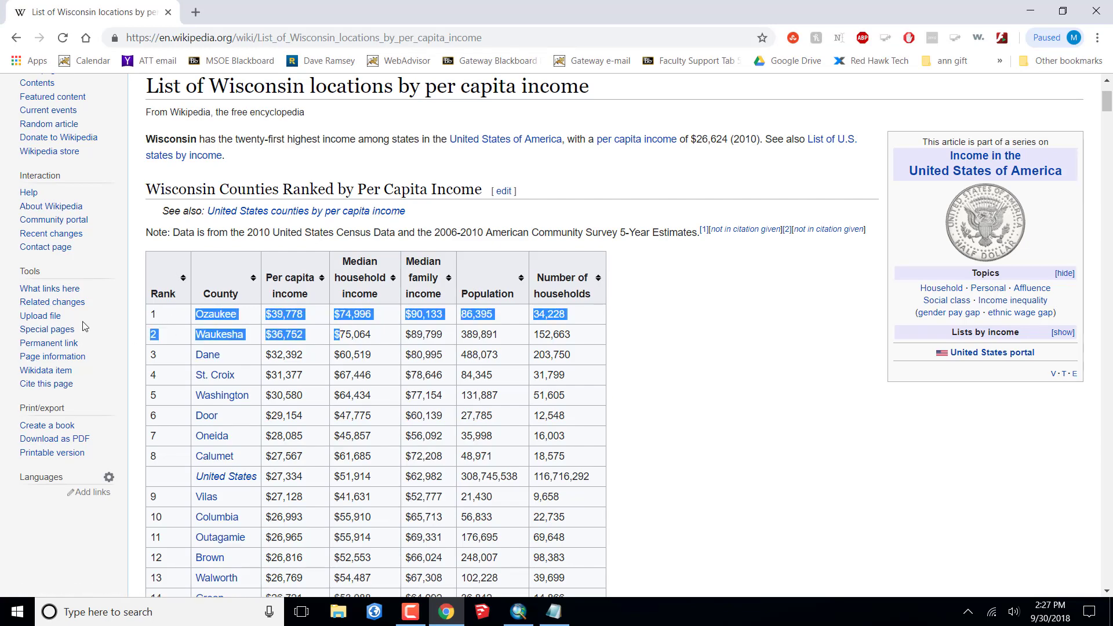
{"action": "double_click", "coordinate": [166, 321]}
{"action": "left_click_drag", "start_coordinate": [166, 321], "coordinate": [458, 194]}
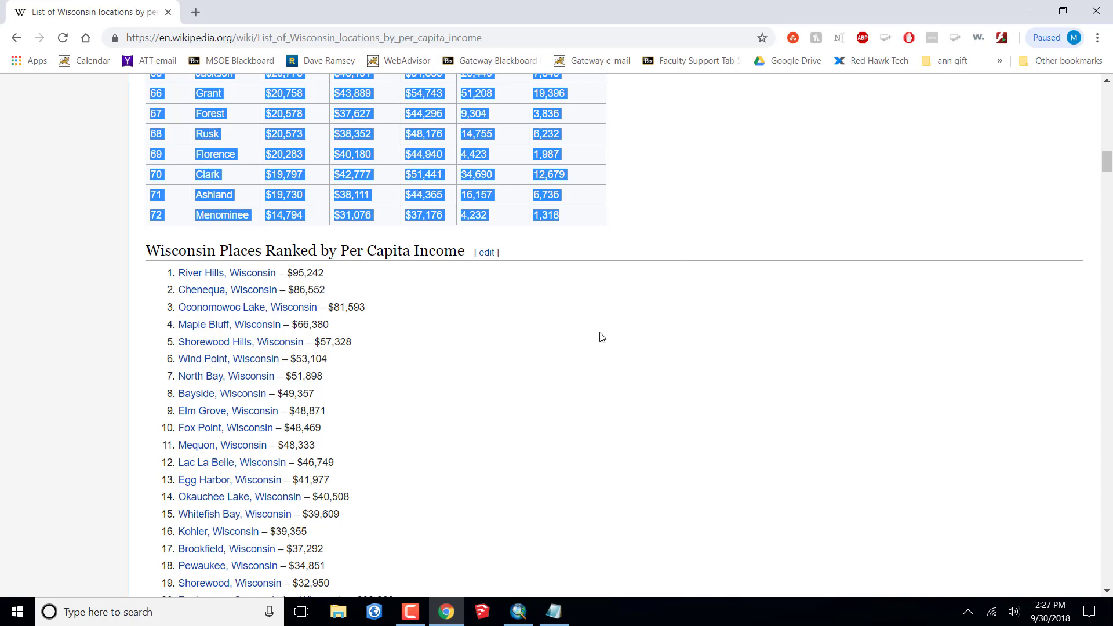
{"action": "left_click", "coordinate": [562, 616]}
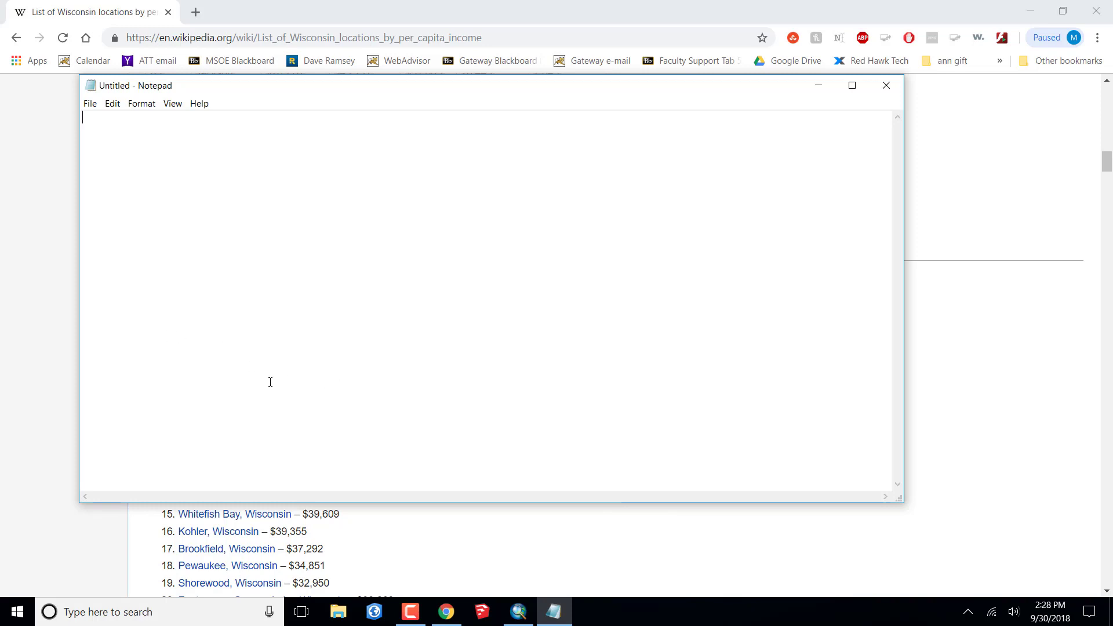
{"action": "key", "text": "ctrl+v"}
{"action": "scroll", "coordinate": [288, 442], "scroll_direction": "up", "scroll_amount": 15}
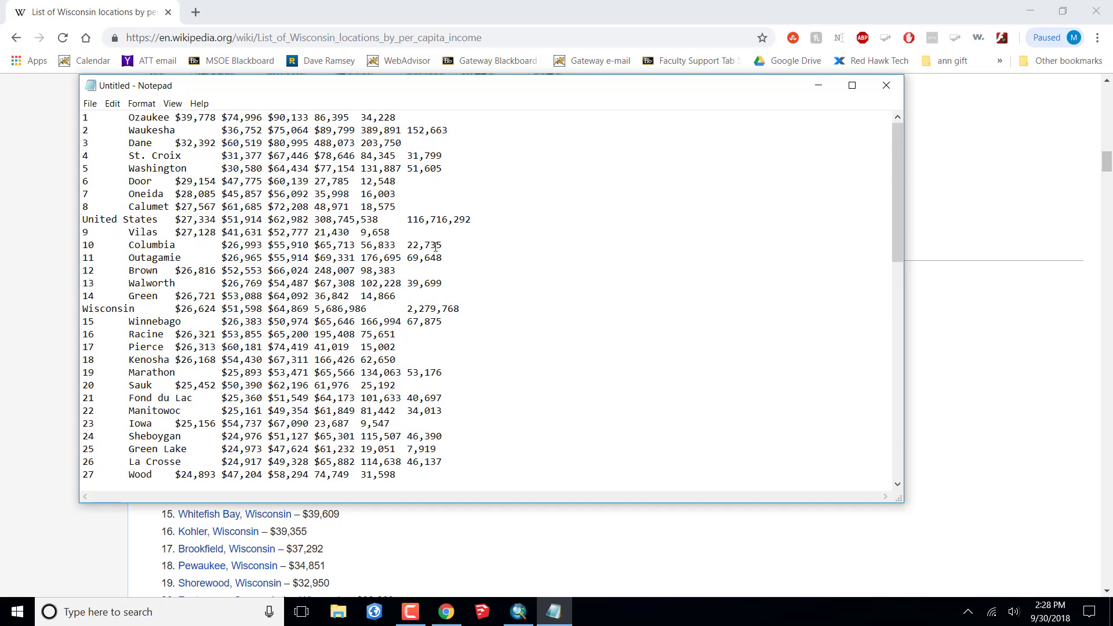
Examine the pasted Notepad text for non-county rows, checking the United States and Wisconsin lines
{"action": "left_click_drag", "start_coordinate": [493, 216], "coordinate": [43, 217]}
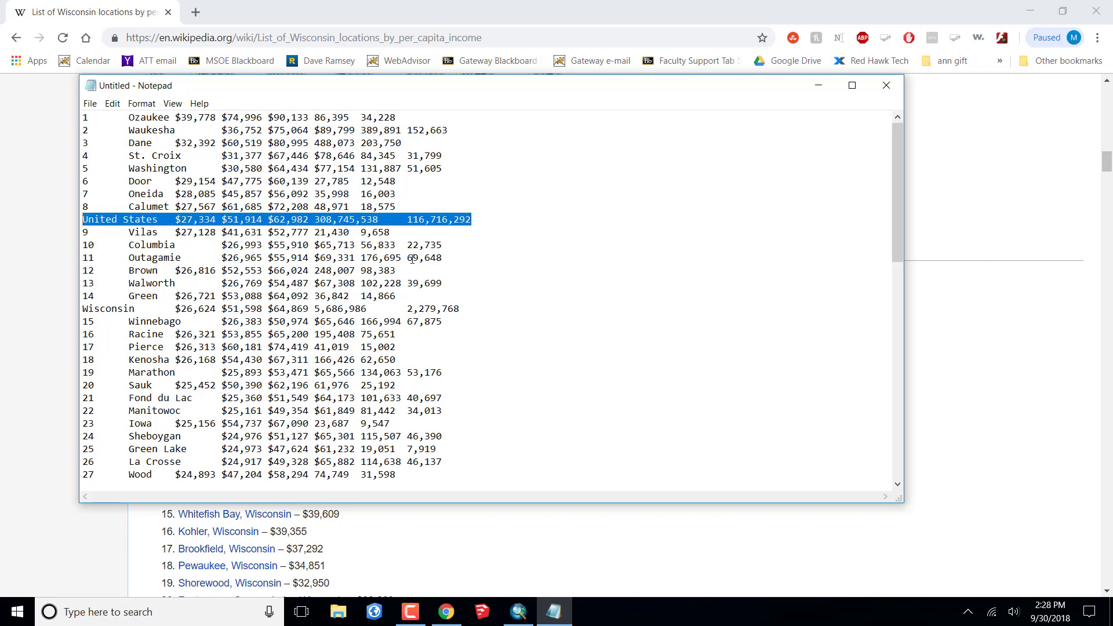
{"action": "left_click_drag", "start_coordinate": [462, 309], "coordinate": [80, 309]}
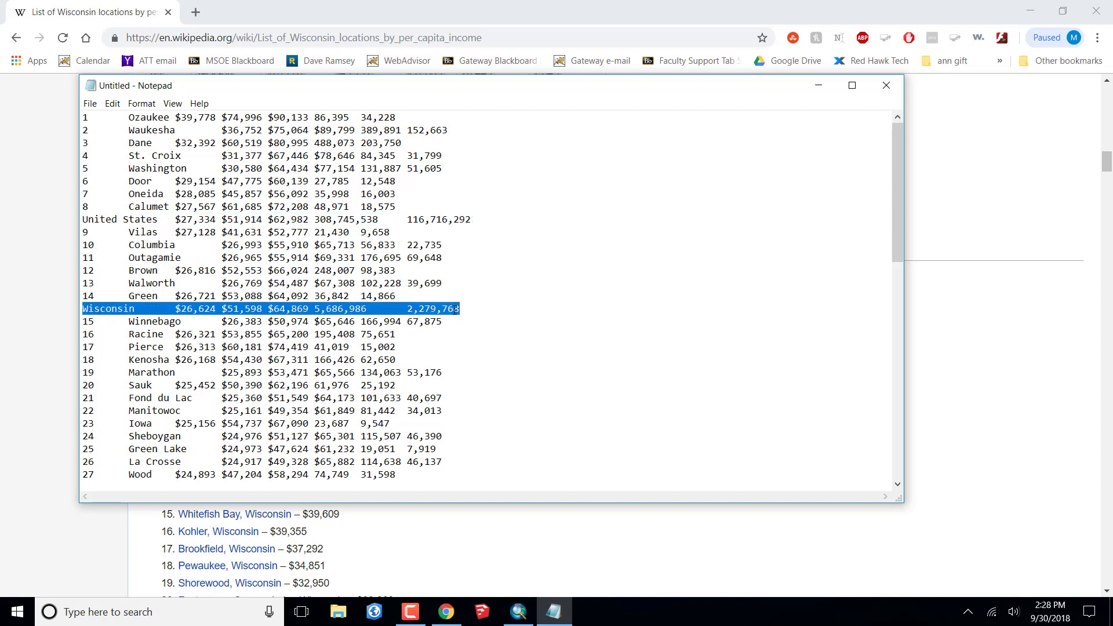
{"action": "left_click", "coordinate": [675, 335]}
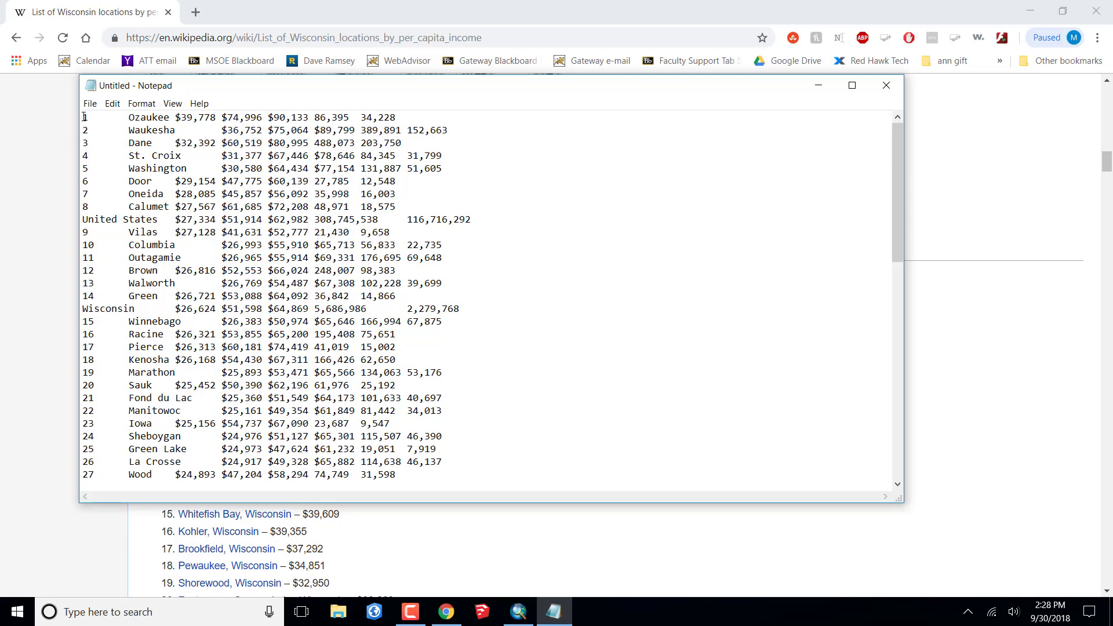
{"action": "left_click", "coordinate": [113, 104]}
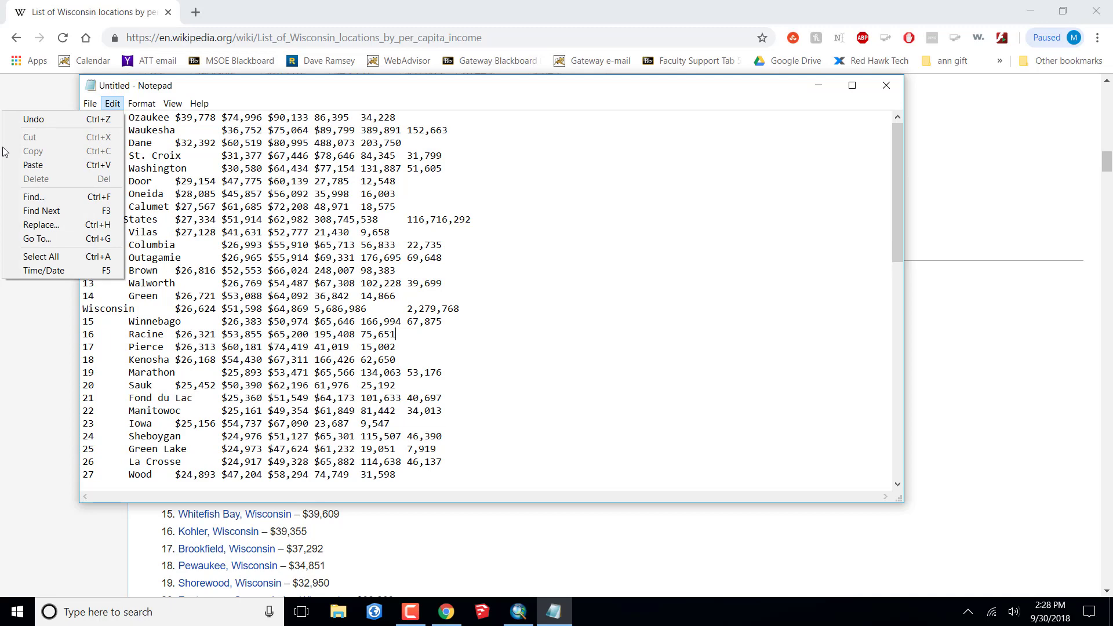
Search Windows for "excel", launch Excel 2016 and create a blank workbook
{"action": "left_click", "coordinate": [119, 612]}
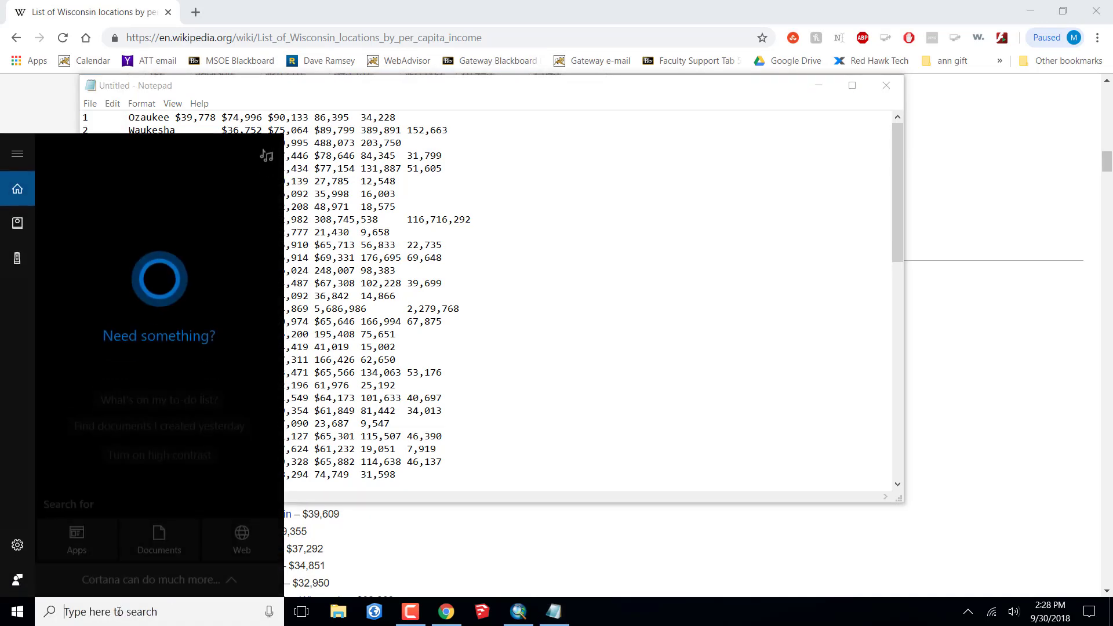
{"action": "type", "text": "exc"}
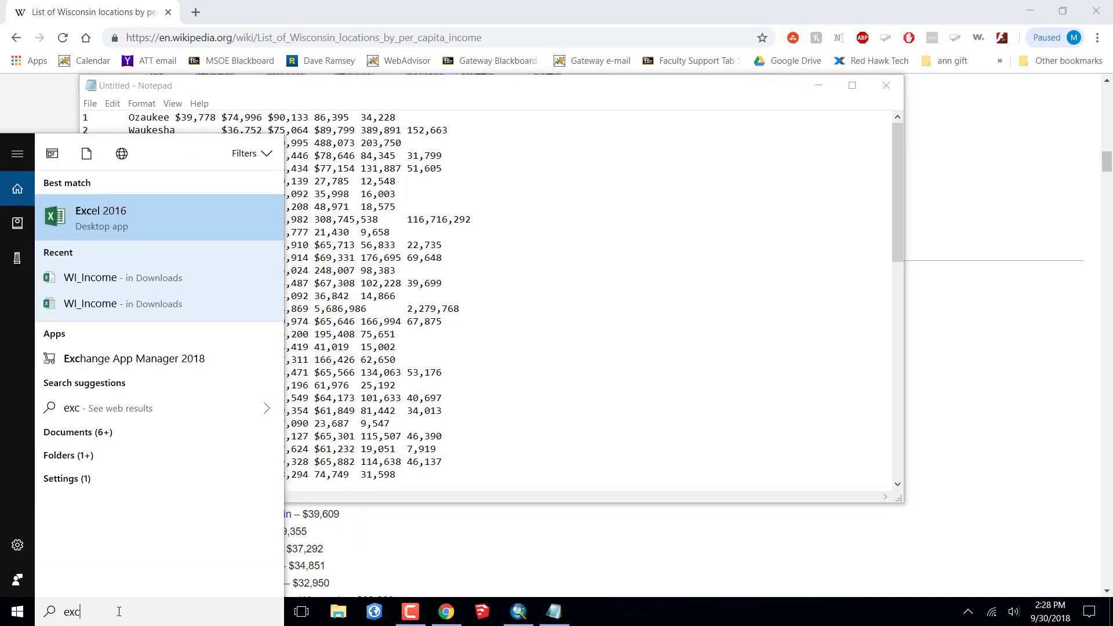
{"action": "type", "text": "el"}
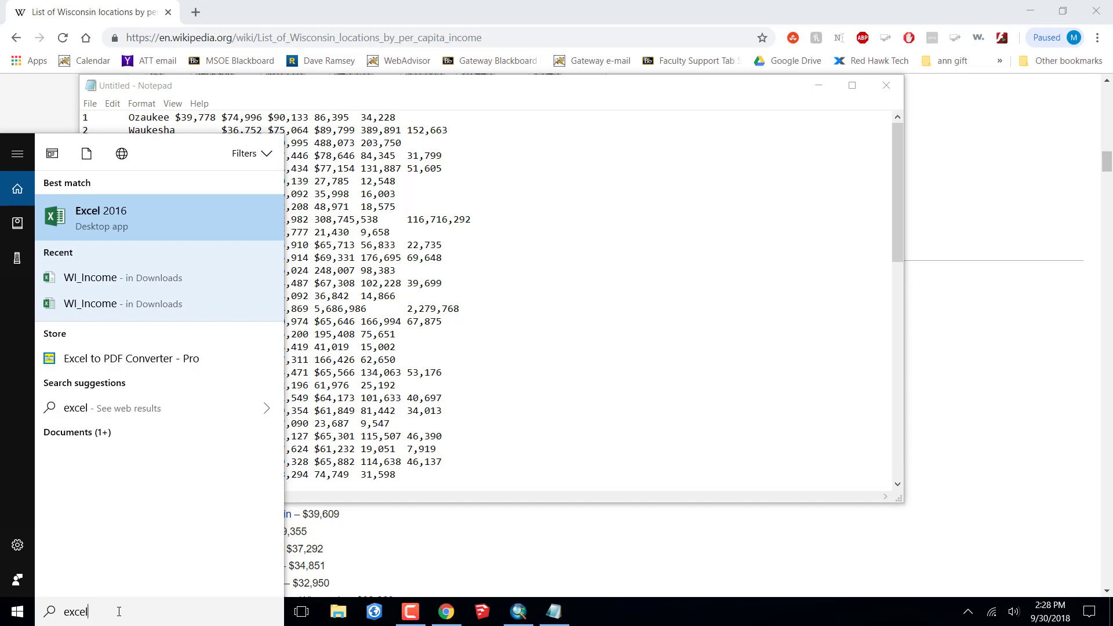
{"action": "left_click", "coordinate": [123, 214]}
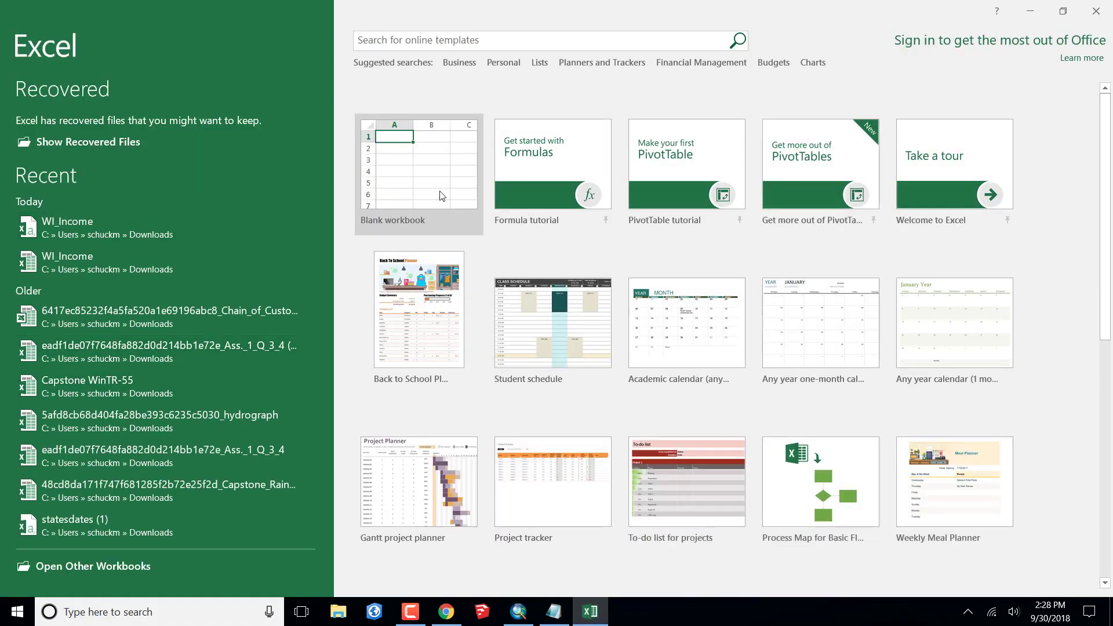
{"action": "left_click", "coordinate": [429, 174]}
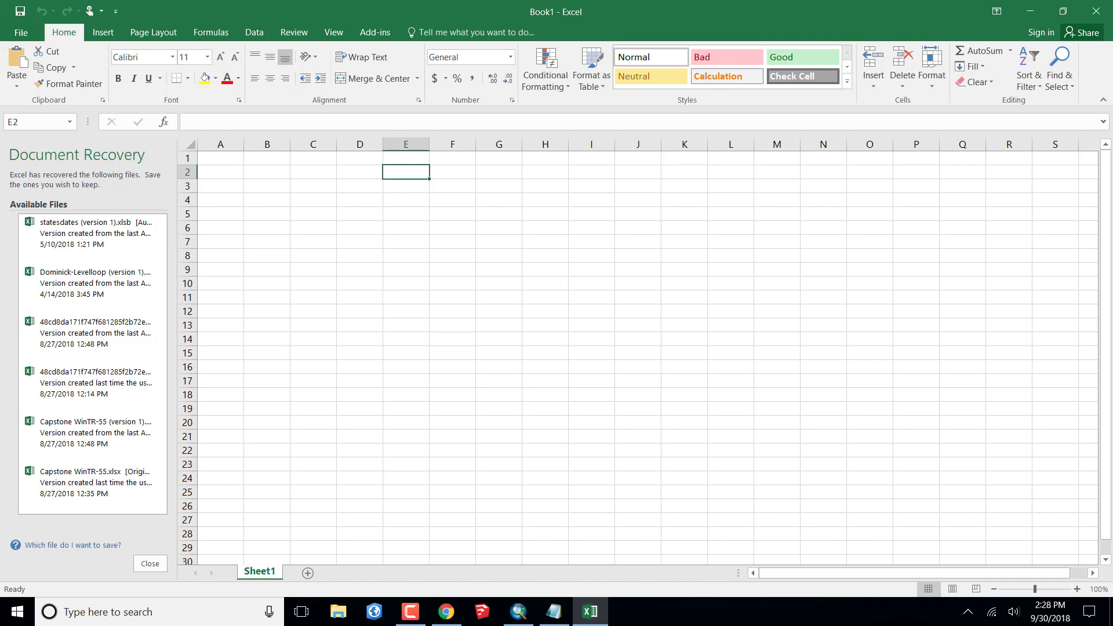
{"action": "left_click", "coordinate": [17, 88]}
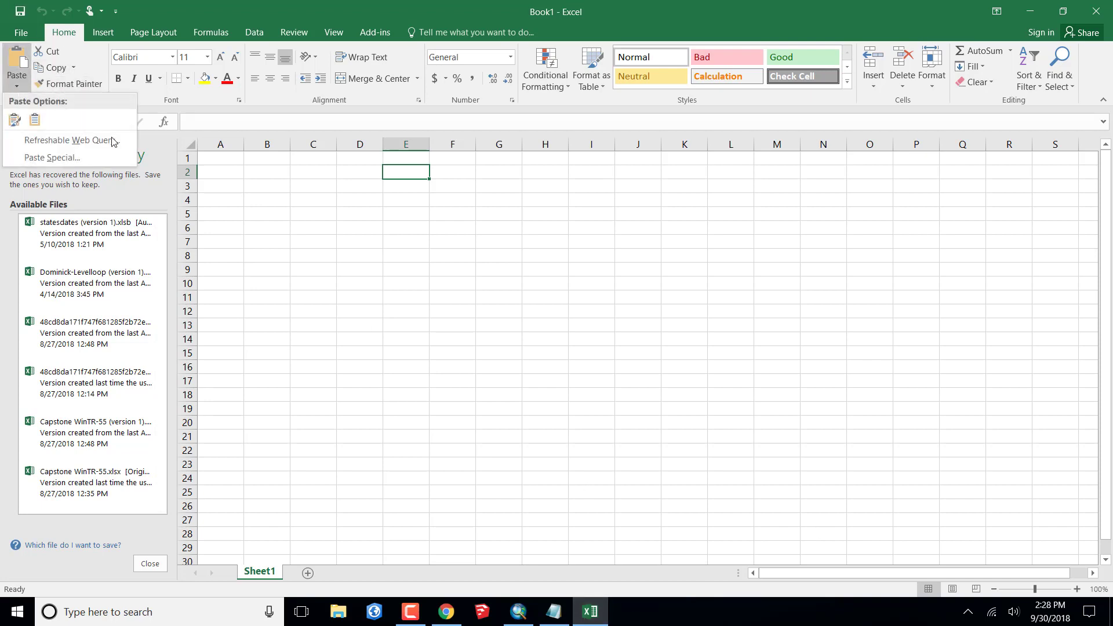
{"action": "left_click", "coordinate": [269, 272]}
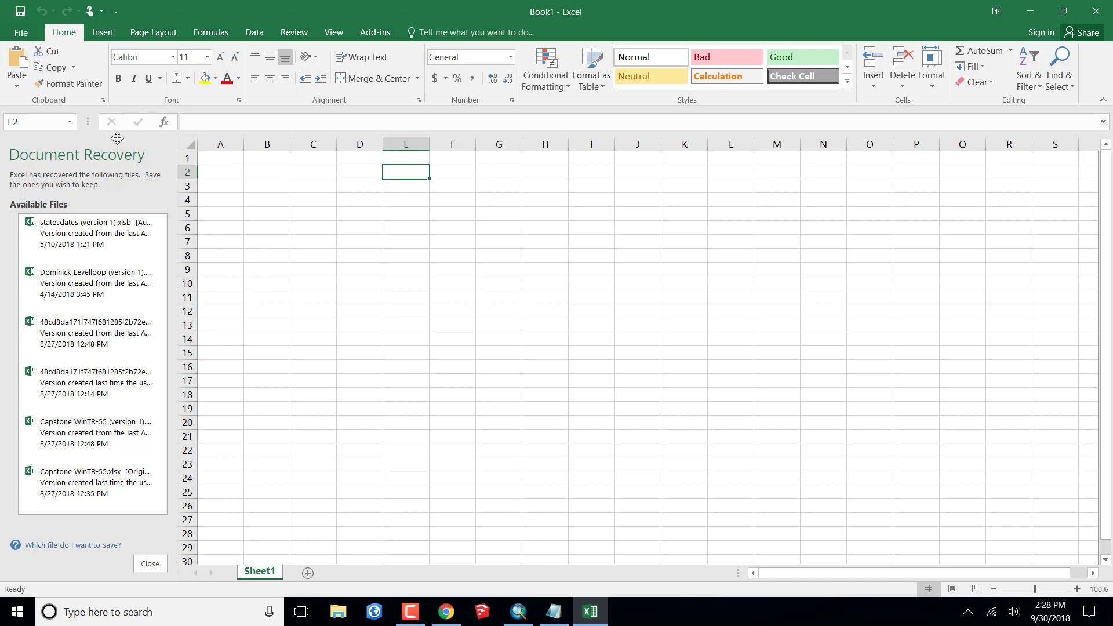
{"action": "left_click", "coordinate": [13, 87]}
{"action": "left_click", "coordinate": [348, 343]}
Switch to Notepad, select all of the county income text and copy it
{"action": "left_click", "coordinate": [553, 611]}
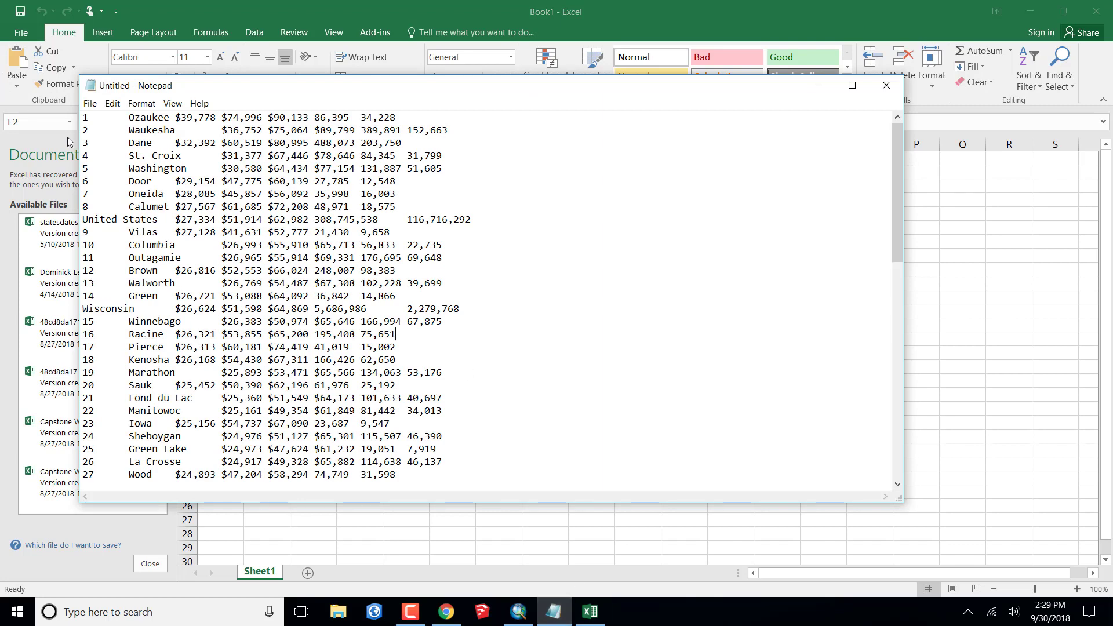
{"action": "left_click", "coordinate": [90, 103]}
{"action": "mouse_move", "coordinate": [113, 105]}
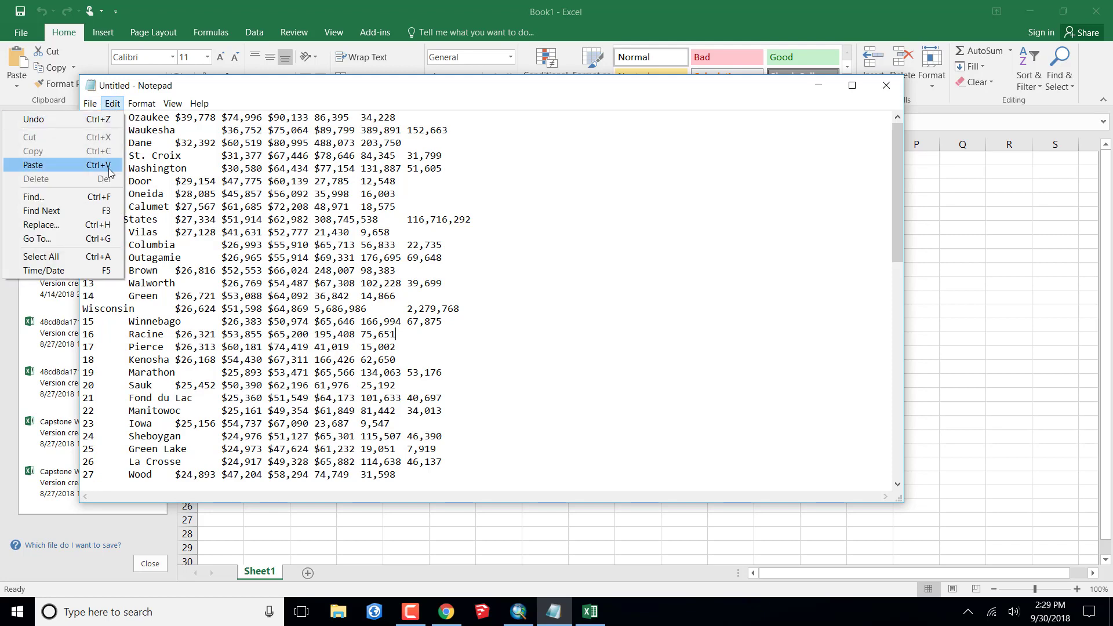
{"action": "left_click", "coordinate": [110, 256]}
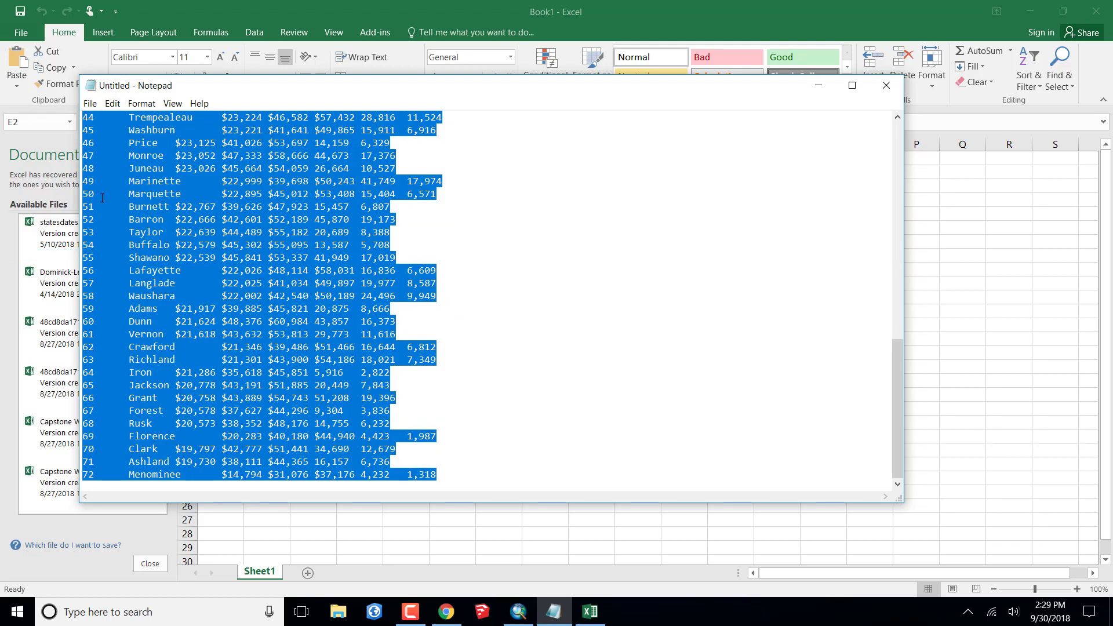
{"action": "left_click", "coordinate": [112, 104]}
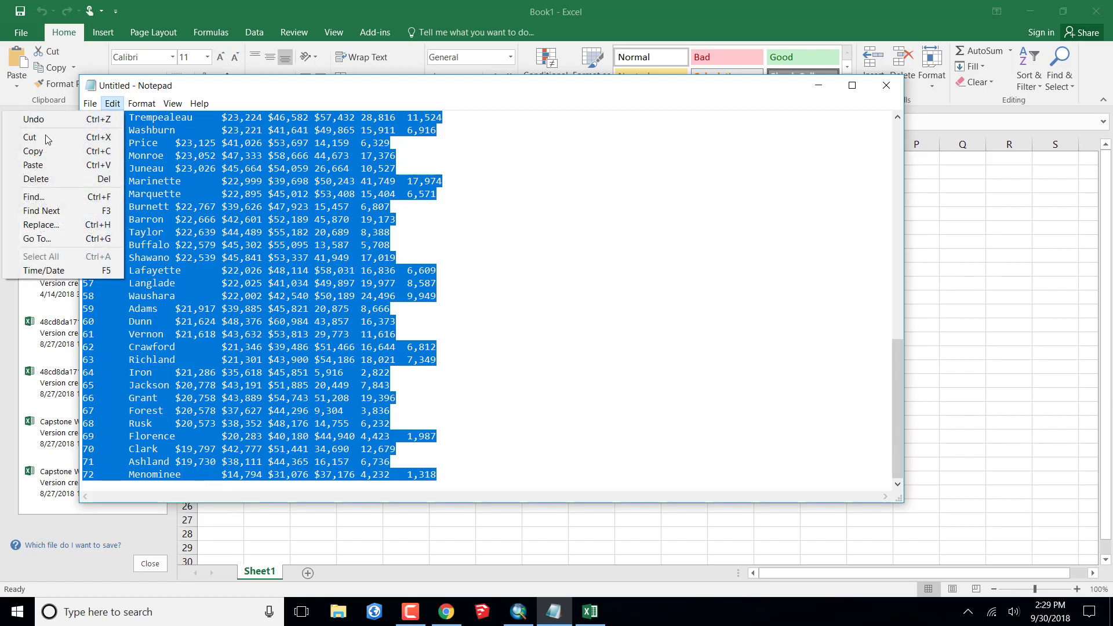
{"action": "left_click", "coordinate": [41, 151]}
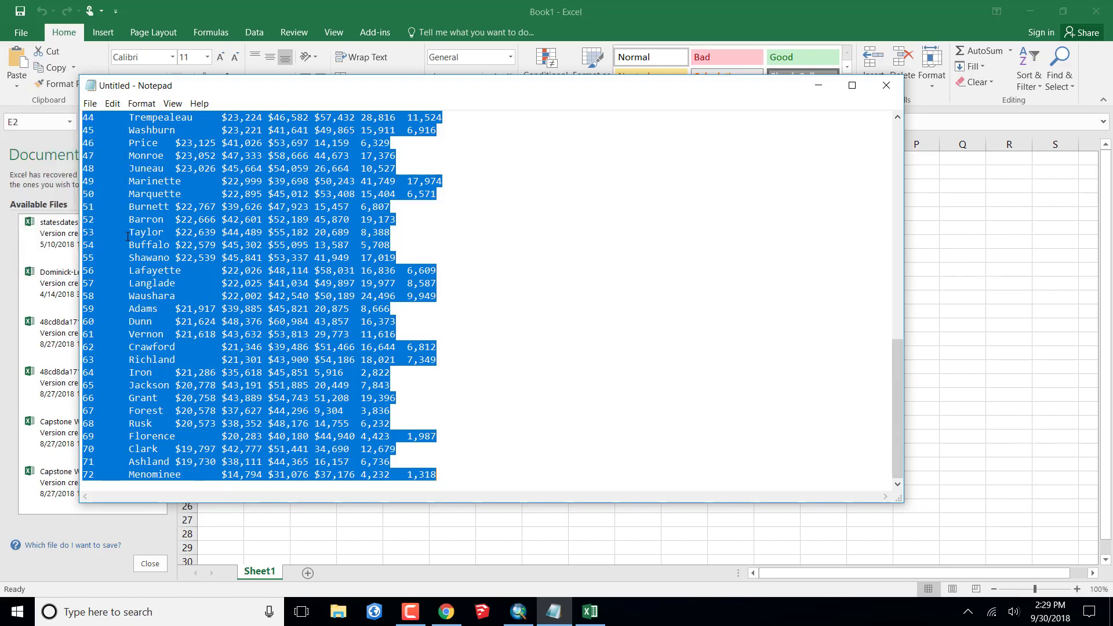
Back in Excel, paste into cell E2 through the Text Import Wizard as delimited data, enabling Tab alongside the Space delimiter
{"action": "left_click", "coordinate": [555, 623]}
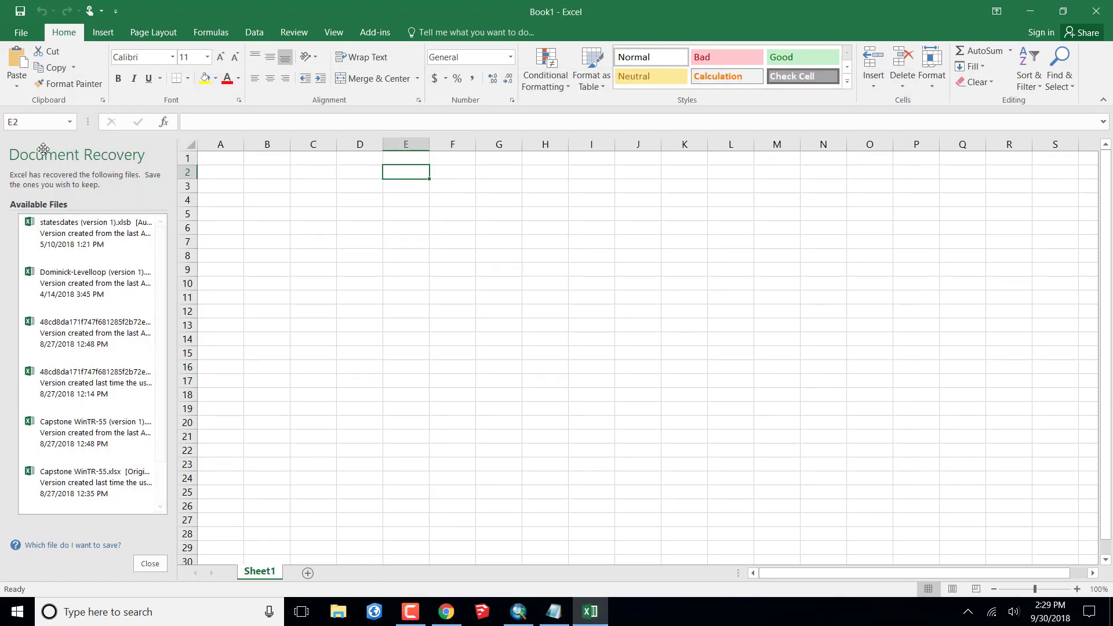
{"action": "left_click", "coordinate": [17, 88]}
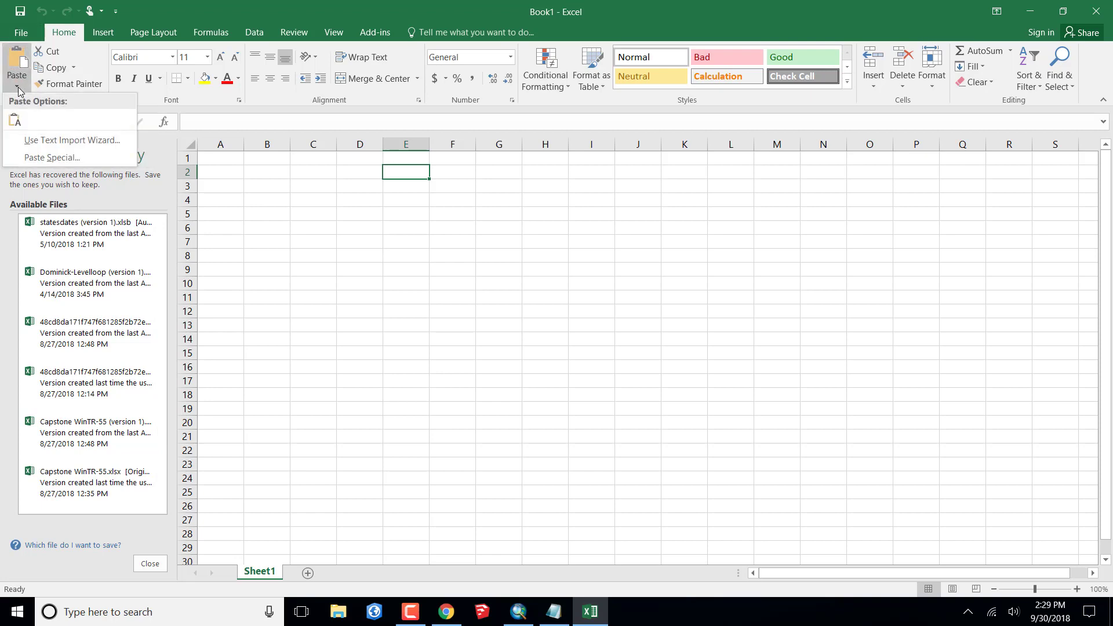
{"action": "left_click", "coordinate": [71, 142]}
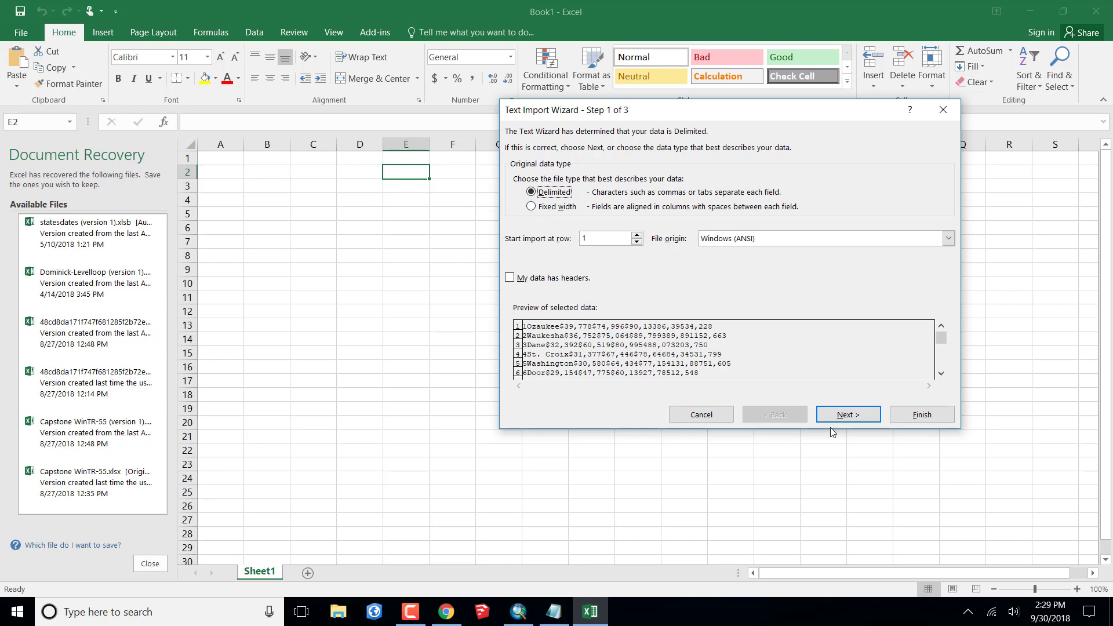
{"action": "left_click", "coordinate": [845, 418]}
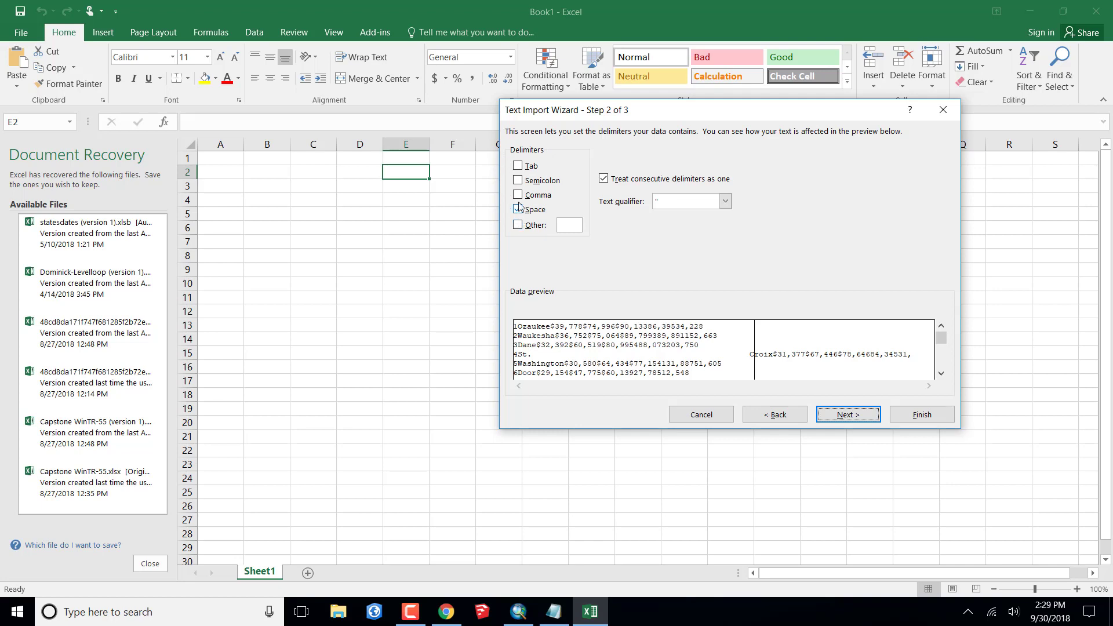
{"action": "left_click", "coordinate": [518, 166]}
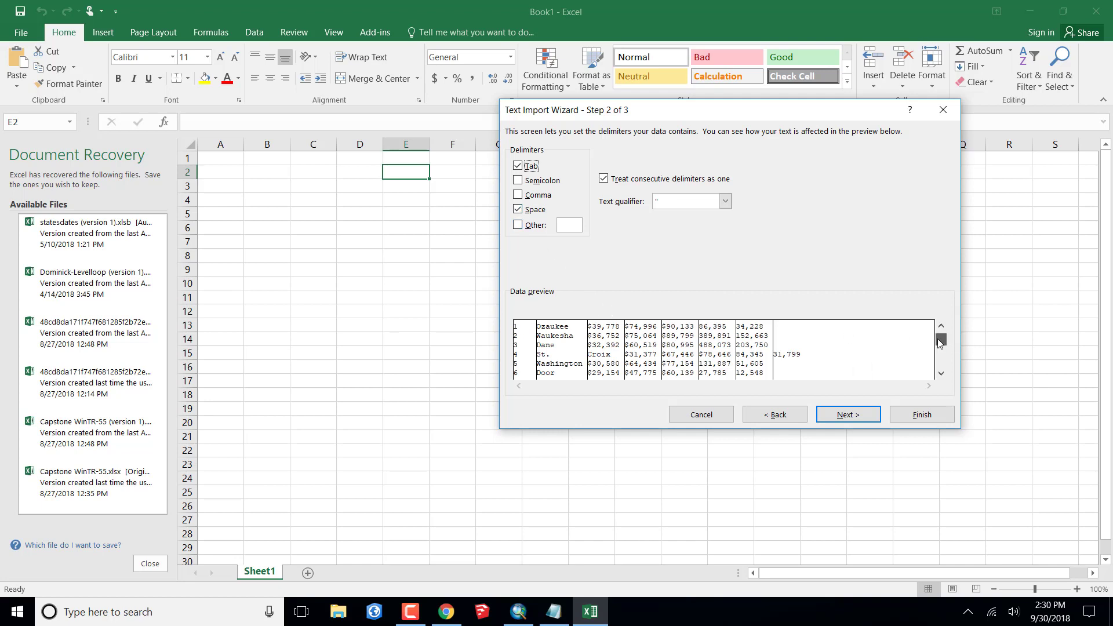
Examine the wizard's data preview from the last rows upward, checking how the county names and figures are divided into columns
{"action": "left_click_drag", "start_coordinate": [937, 340], "coordinate": [937, 363]}
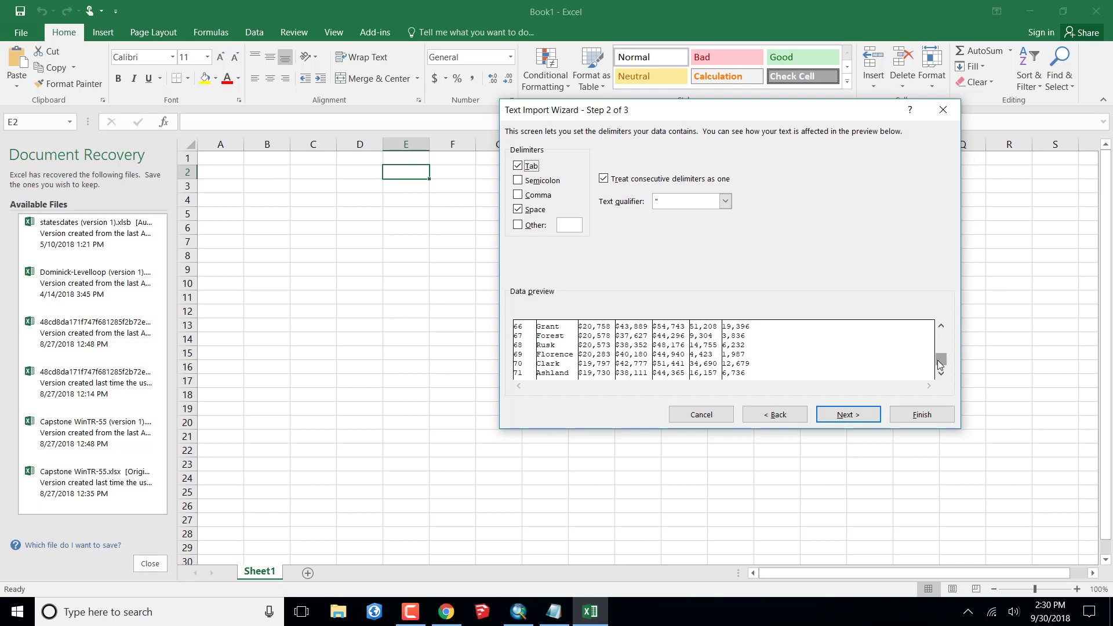
{"action": "left_click", "coordinate": [940, 373]}
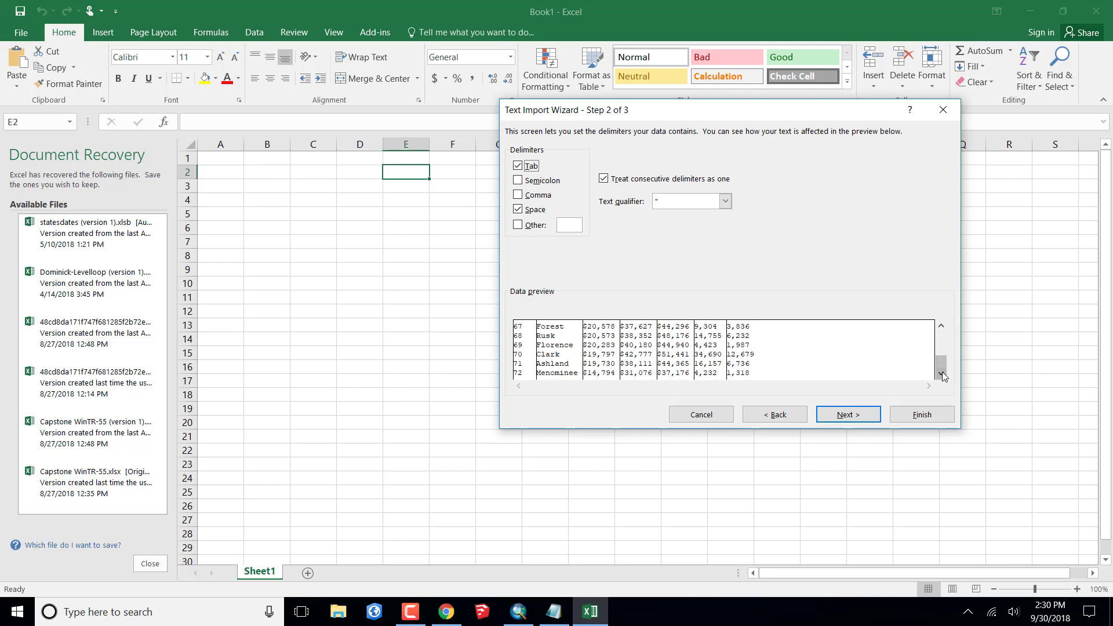
{"action": "left_click", "coordinate": [941, 327]}
{"action": "left_click", "coordinate": [941, 327]}
{"action": "left_click", "coordinate": [941, 327]}
{"action": "left_click", "coordinate": [940, 326]}
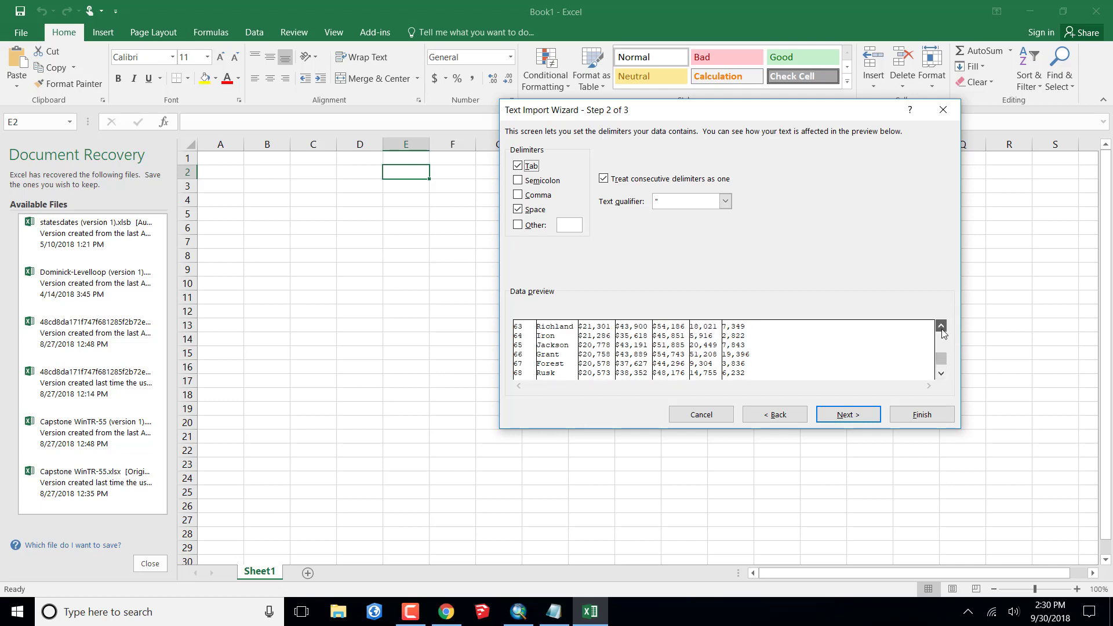
{"action": "left_click", "coordinate": [940, 327]}
{"action": "left_click", "coordinate": [941, 327]}
{"action": "left_click", "coordinate": [941, 327]}
{"action": "left_click", "coordinate": [940, 326]}
{"action": "left_click", "coordinate": [941, 327]}
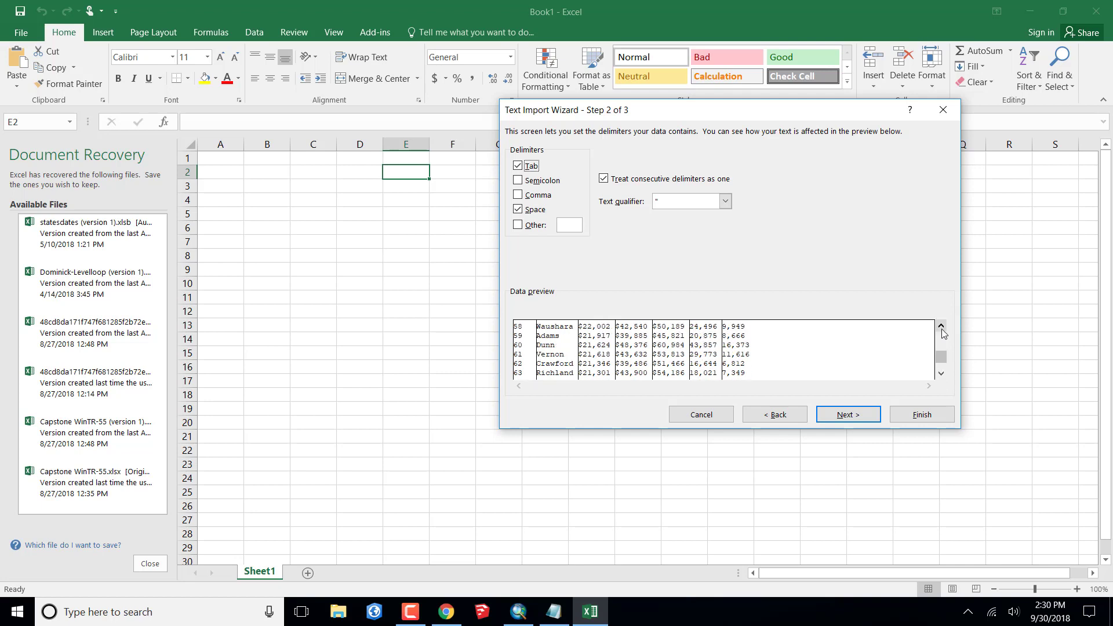
{"action": "left_click", "coordinate": [940, 327]}
{"action": "left_click", "coordinate": [941, 327]}
{"action": "left_click", "coordinate": [940, 327]}
{"action": "left_click", "coordinate": [941, 327]}
{"action": "left_click", "coordinate": [940, 327]}
{"action": "left_click", "coordinate": [940, 327]}
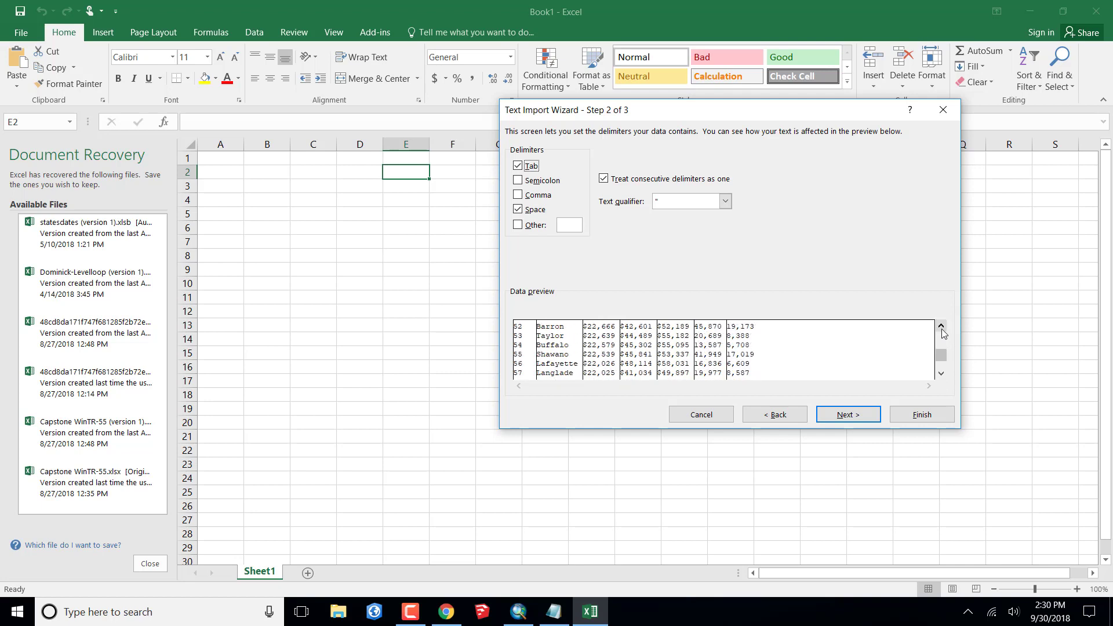
{"action": "left_click", "coordinate": [940, 327]}
{"action": "left_click", "coordinate": [941, 327]}
{"action": "left_click", "coordinate": [940, 327]}
{"action": "left_click", "coordinate": [941, 326]}
{"action": "left_click", "coordinate": [941, 327]}
{"action": "left_click", "coordinate": [940, 327]}
{"action": "left_click", "coordinate": [941, 327]}
{"action": "left_click", "coordinate": [941, 327]}
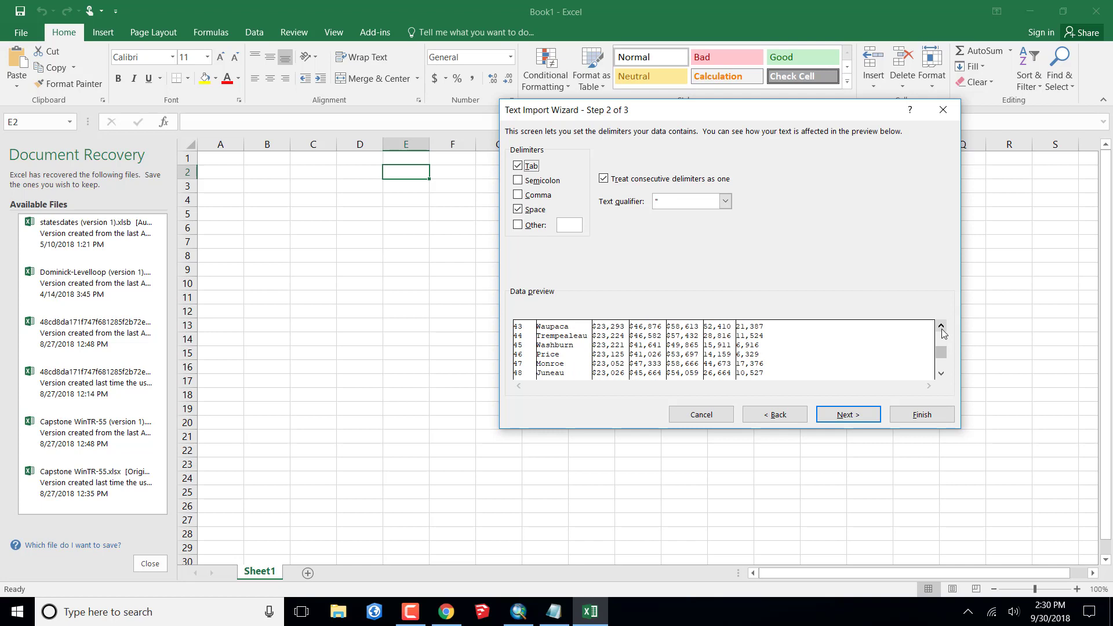
{"action": "left_click", "coordinate": [941, 327]}
{"action": "left_click", "coordinate": [940, 327]}
{"action": "left_click", "coordinate": [941, 327]}
{"action": "left_click", "coordinate": [941, 327]}
{"action": "left_click", "coordinate": [940, 327]}
{"action": "left_click", "coordinate": [941, 327]}
{"action": "left_click", "coordinate": [941, 327]}
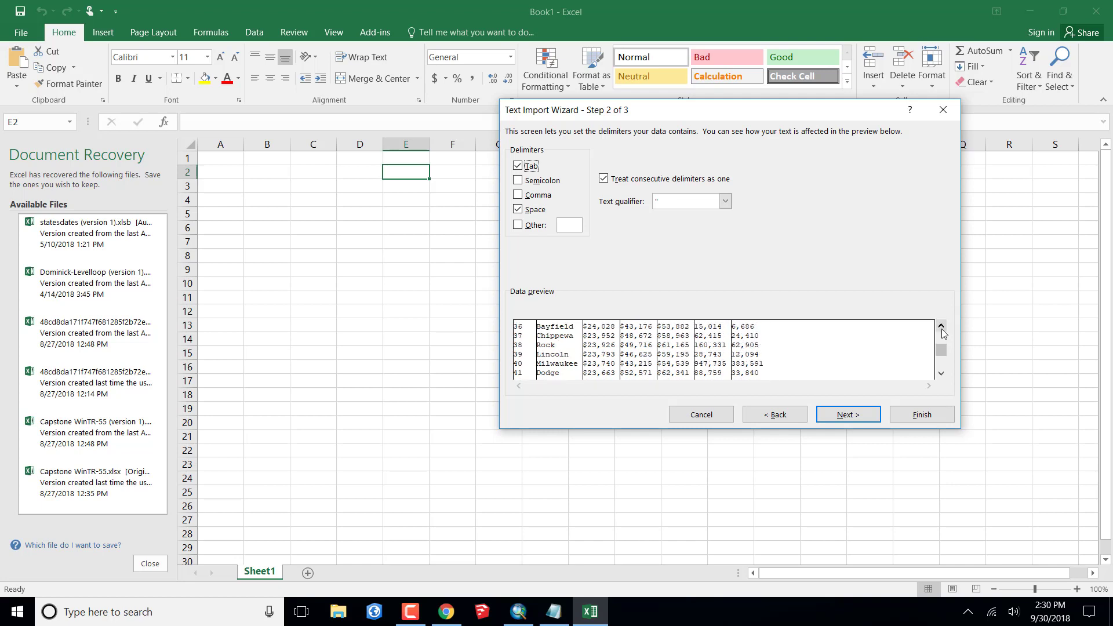
{"action": "left_click", "coordinate": [941, 327]}
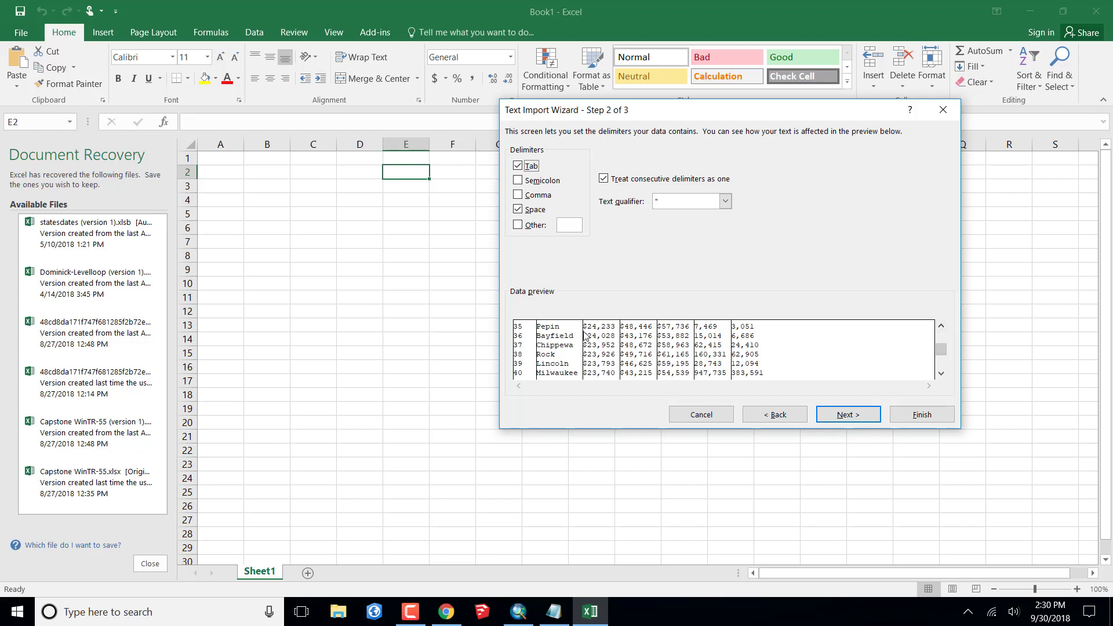
Remove the Space delimiter so only Tab splits the data, and exclude the rank number column from the import
{"action": "left_click", "coordinate": [518, 210]}
{"action": "left_click", "coordinate": [847, 416]}
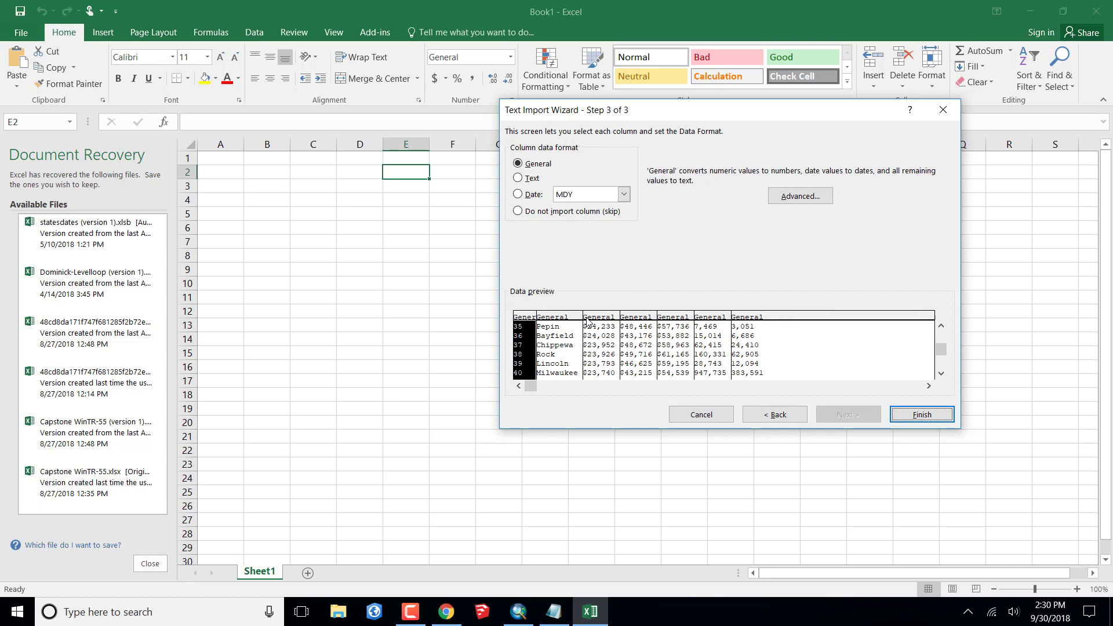
{"action": "left_click_drag", "start_coordinate": [940, 352], "coordinate": [940, 320]}
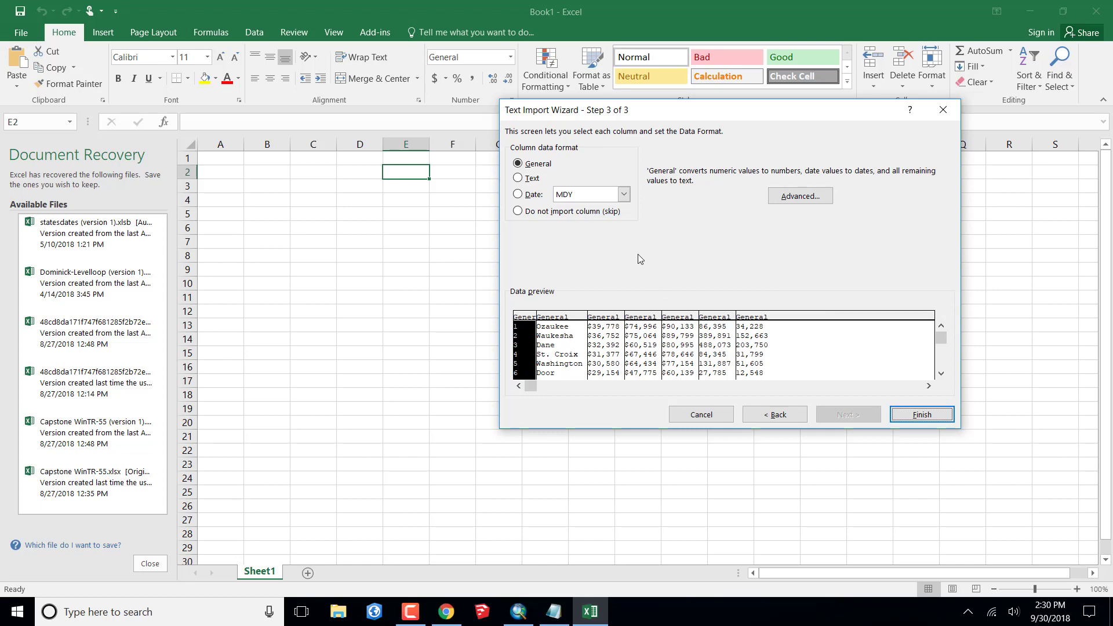
{"action": "left_click", "coordinate": [517, 211]}
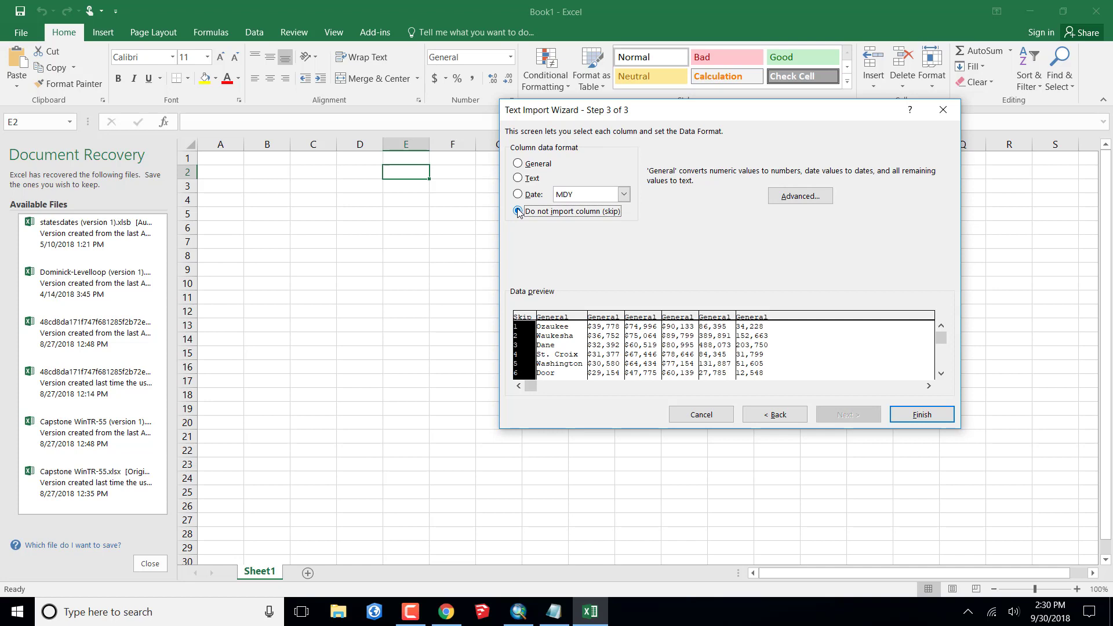
Format the county name column as Text, leave the remaining columns as General and finish the import
{"action": "left_click", "coordinate": [569, 318]}
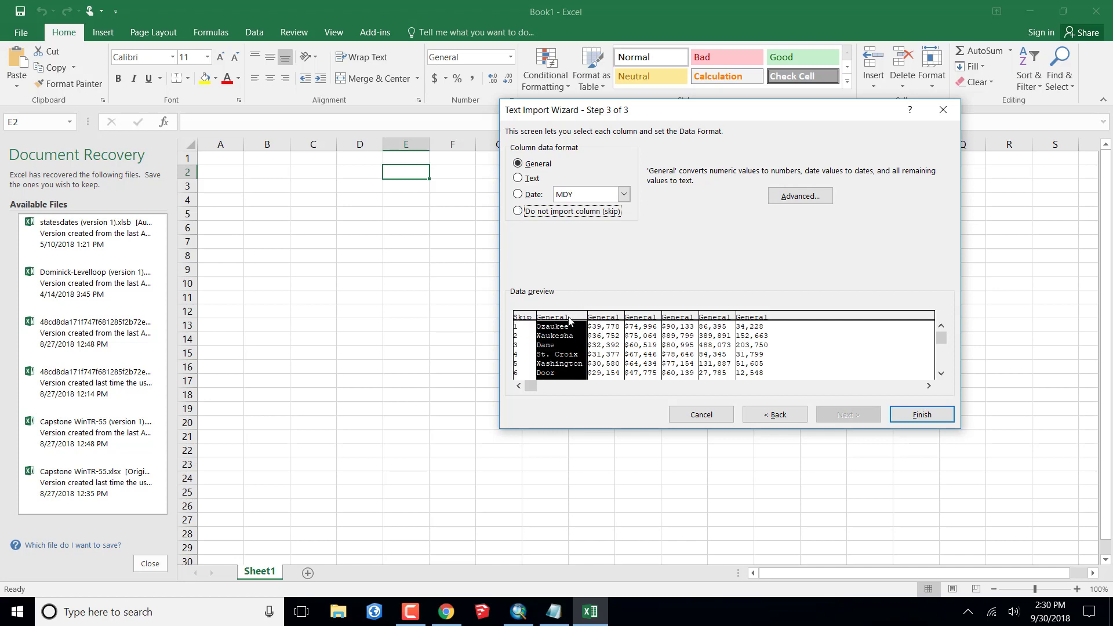
{"action": "left_click", "coordinate": [518, 178]}
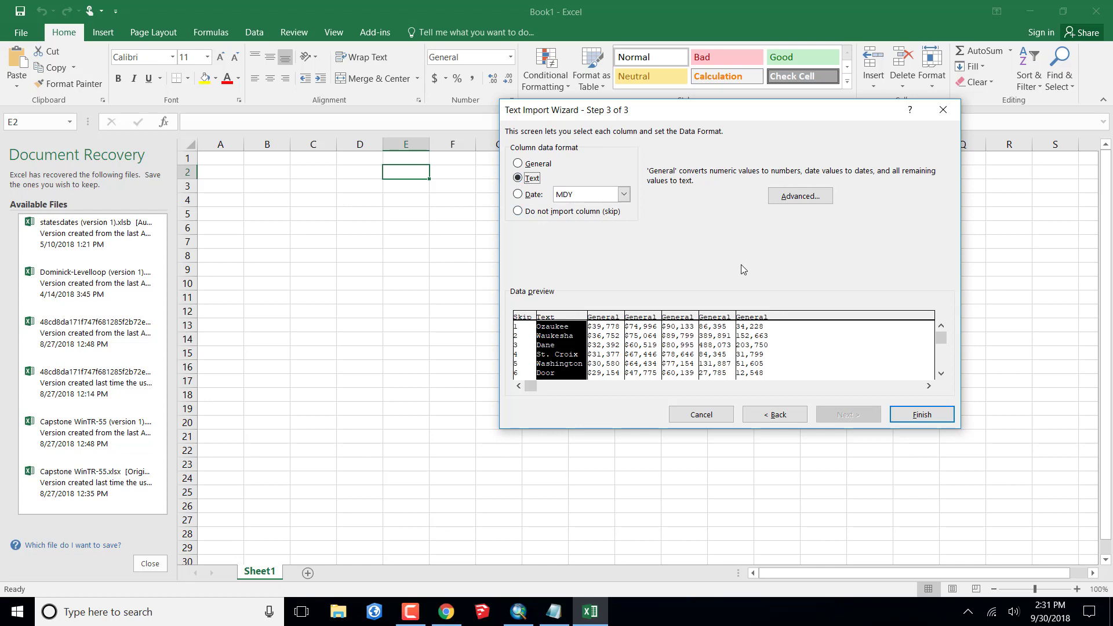
{"action": "left_click", "coordinate": [614, 323]}
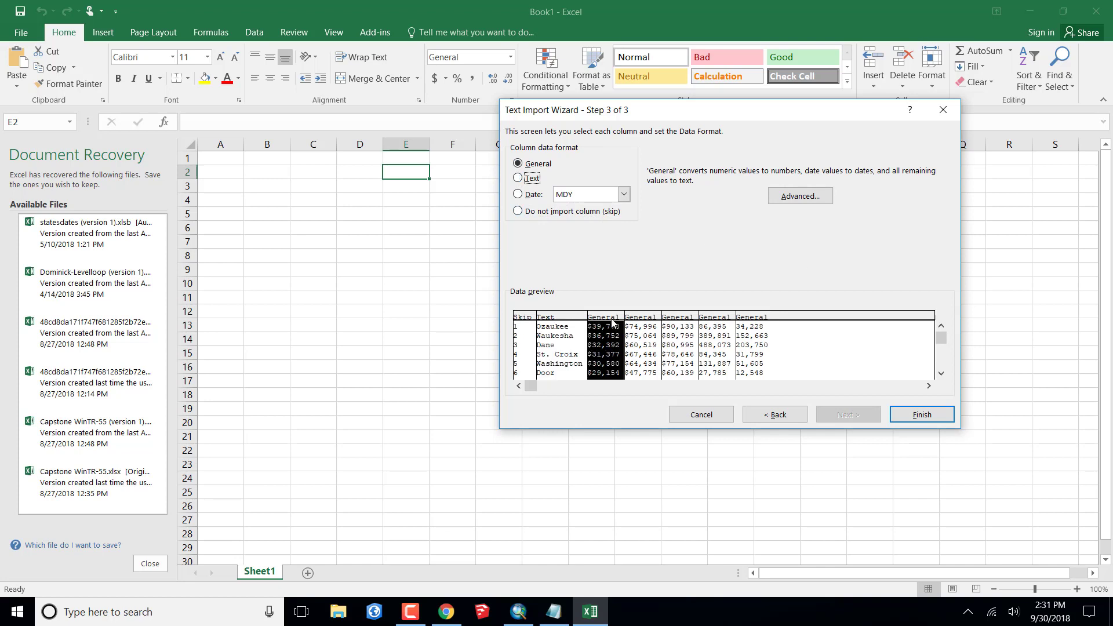
{"action": "left_click", "coordinate": [639, 318]}
{"action": "left_click", "coordinate": [675, 317]}
{"action": "left_click", "coordinate": [716, 318]}
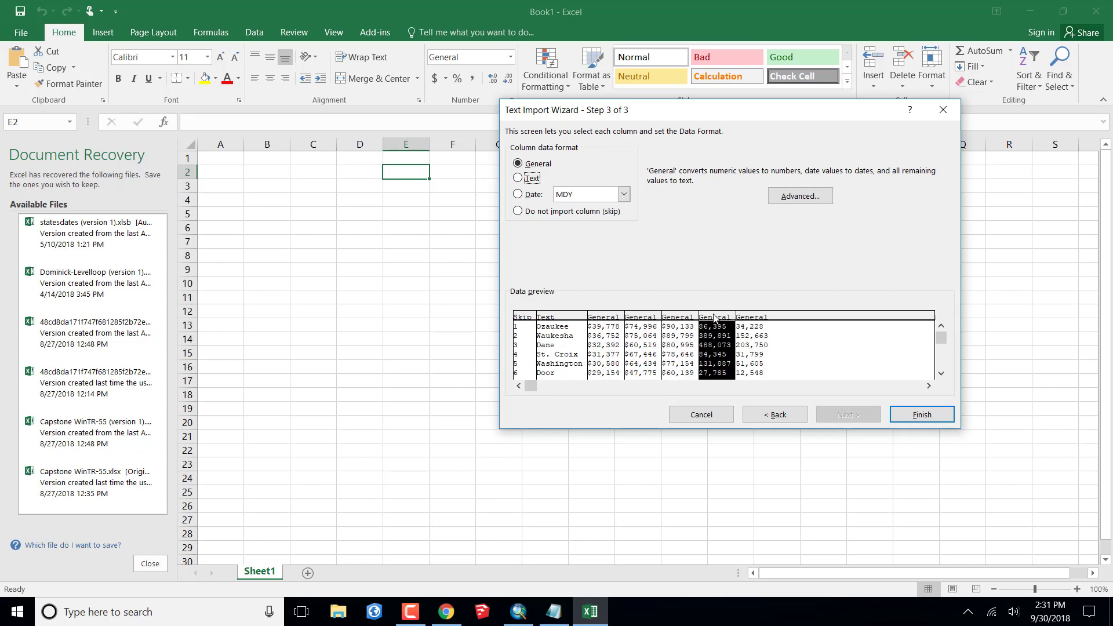
{"action": "left_click", "coordinate": [759, 317]}
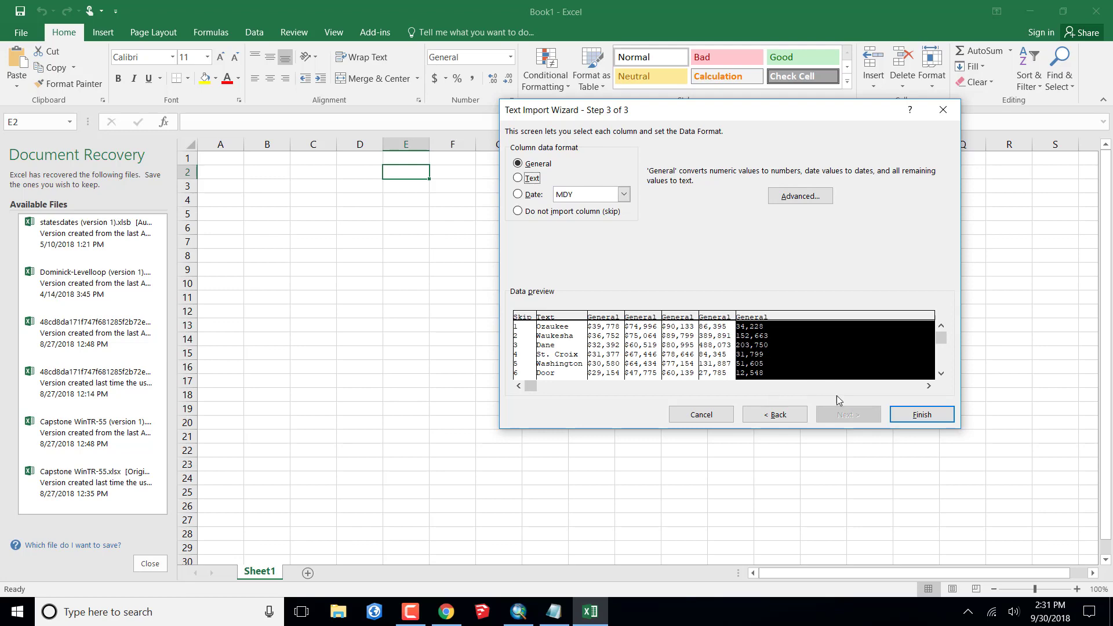
{"action": "left_click", "coordinate": [923, 415]}
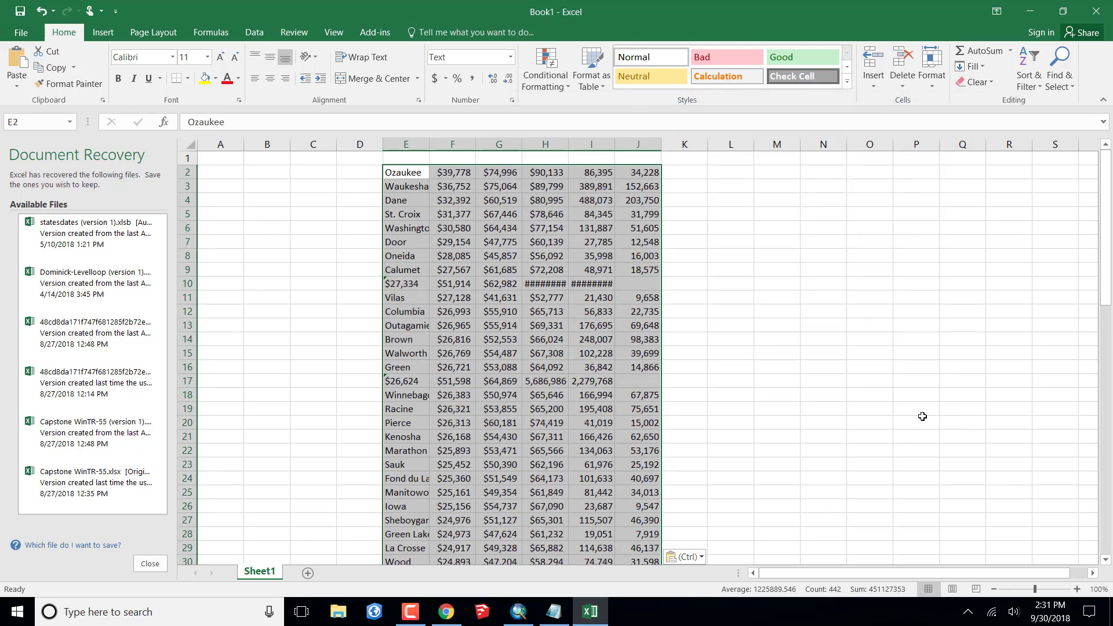
Move the imported county table so that it starts at cell A1
{"action": "scroll", "coordinate": [922, 416], "scroll_direction": "down", "scroll_amount": 2}
{"action": "scroll", "coordinate": [922, 416], "scroll_direction": "up", "scroll_amount": 2}
{"action": "left_click_drag", "start_coordinate": [393, 166], "coordinate": [208, 153]}
{"action": "left_click", "coordinate": [512, 230]}
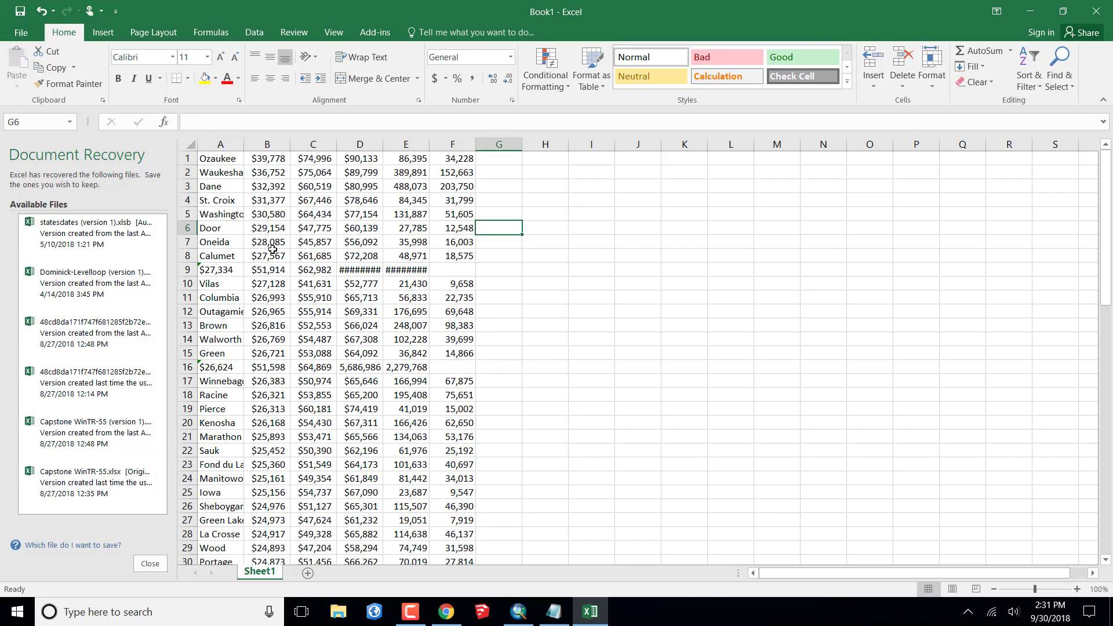
Select the entire worksheet and delete all of the imported data
{"action": "left_click", "coordinate": [187, 146]}
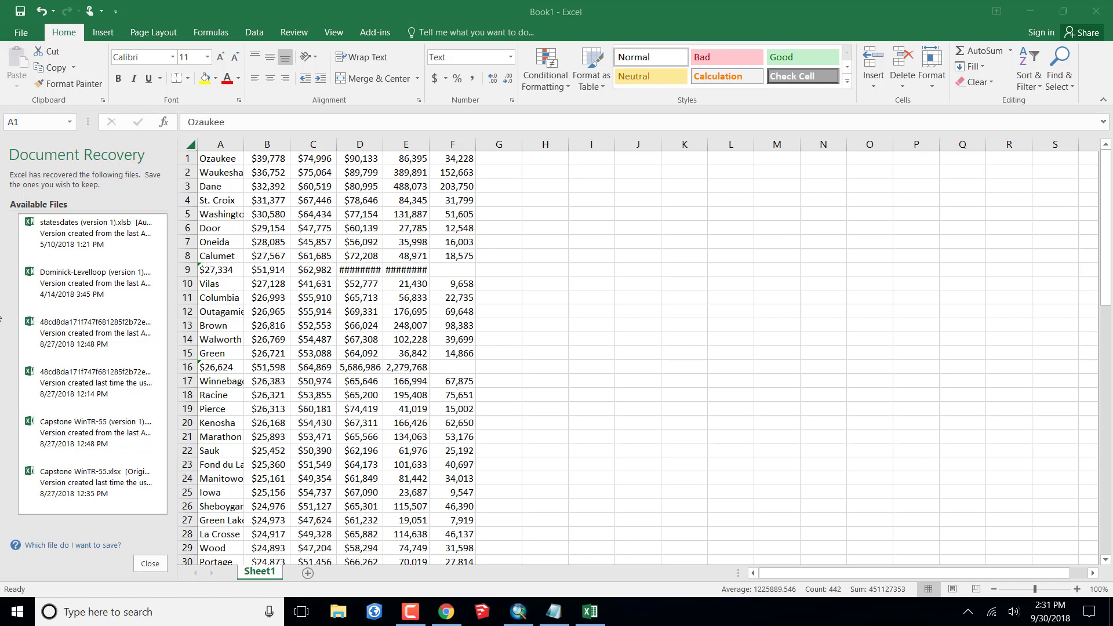
{"action": "left_click", "coordinate": [191, 149]}
{"action": "key", "text": "Delete"}
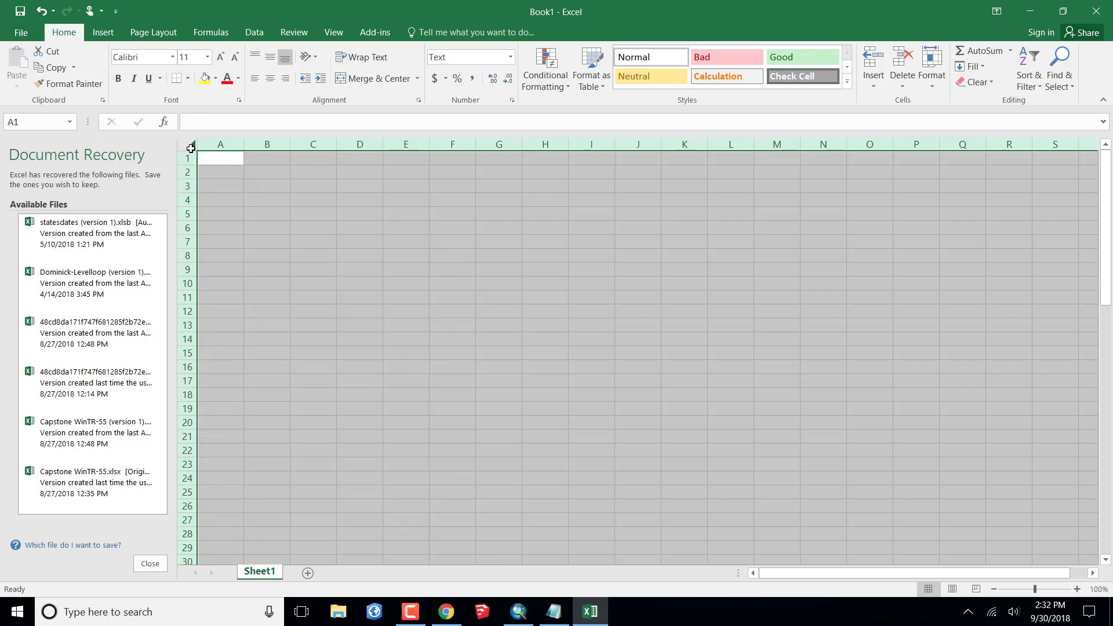
{"action": "left_click", "coordinate": [296, 404]}
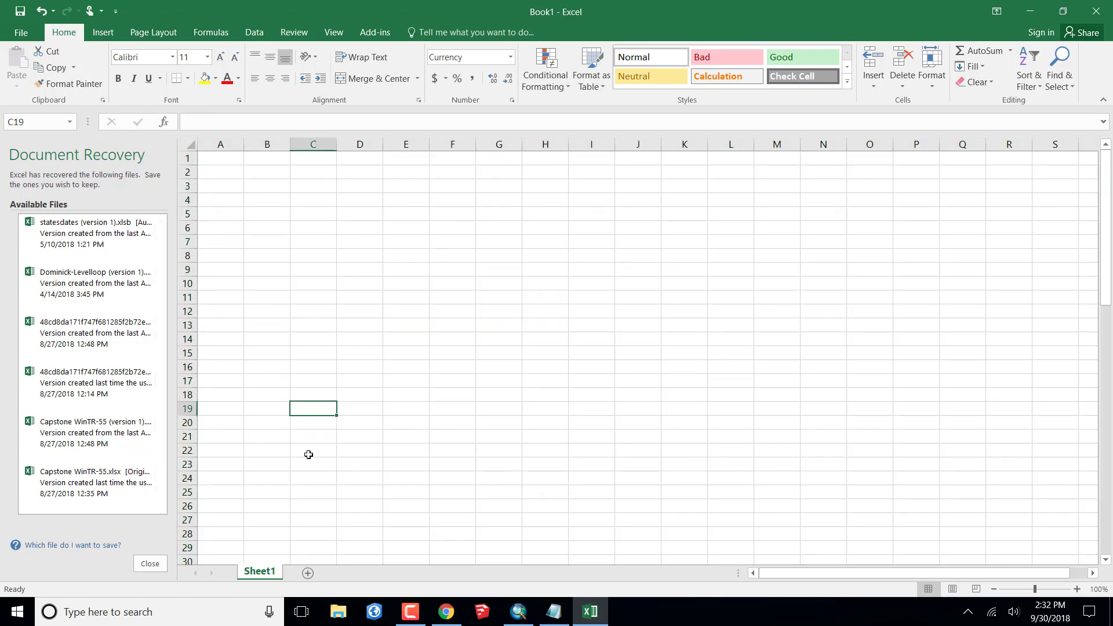
Switch to Notepad and replace every "$" in the county income text with nothing
{"action": "left_click", "coordinate": [553, 611]}
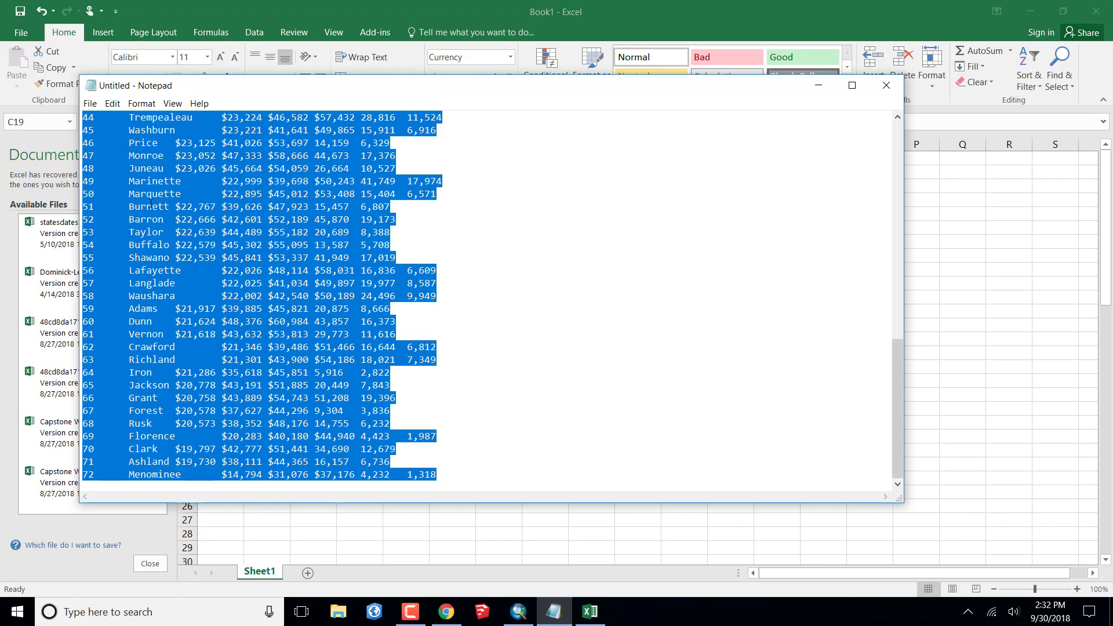
{"action": "left_click", "coordinate": [114, 105]}
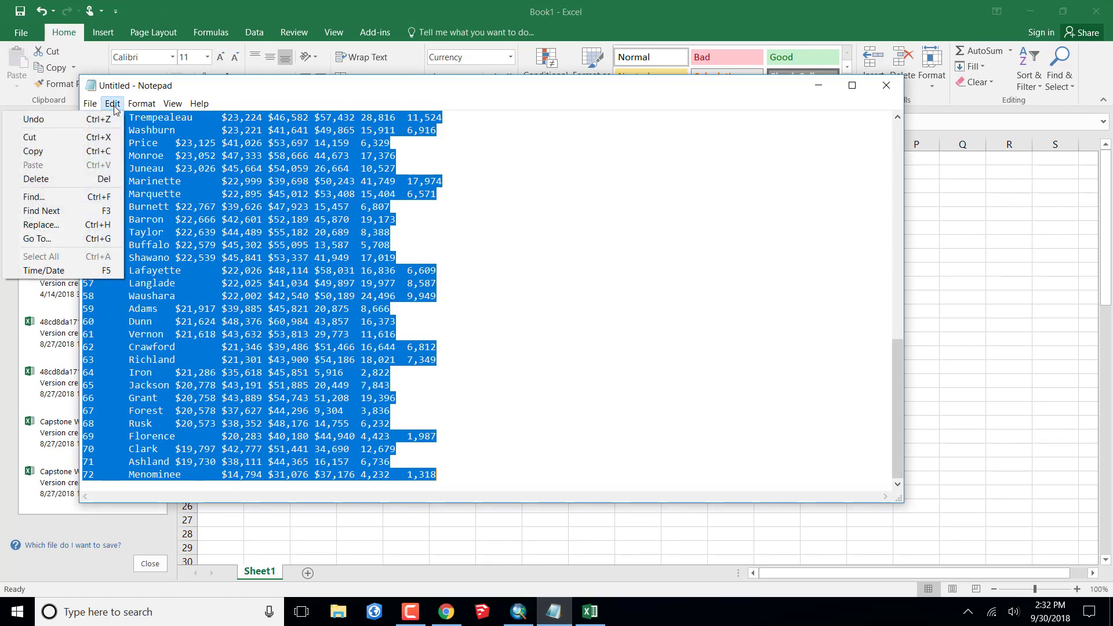
{"action": "left_click", "coordinate": [61, 220]}
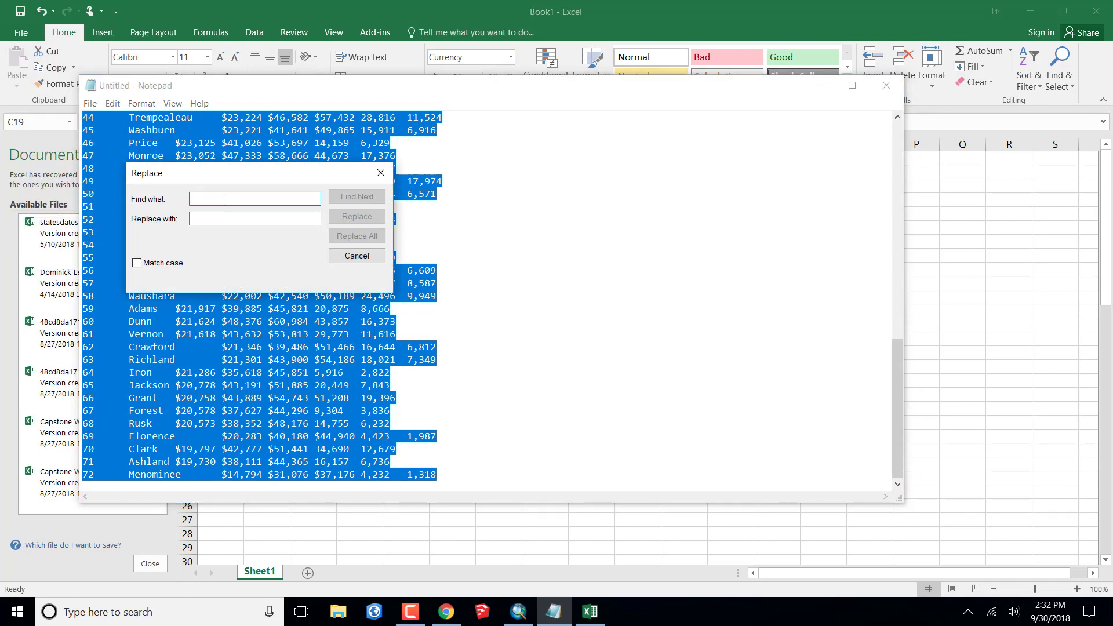
{"action": "type", "text": "$"}
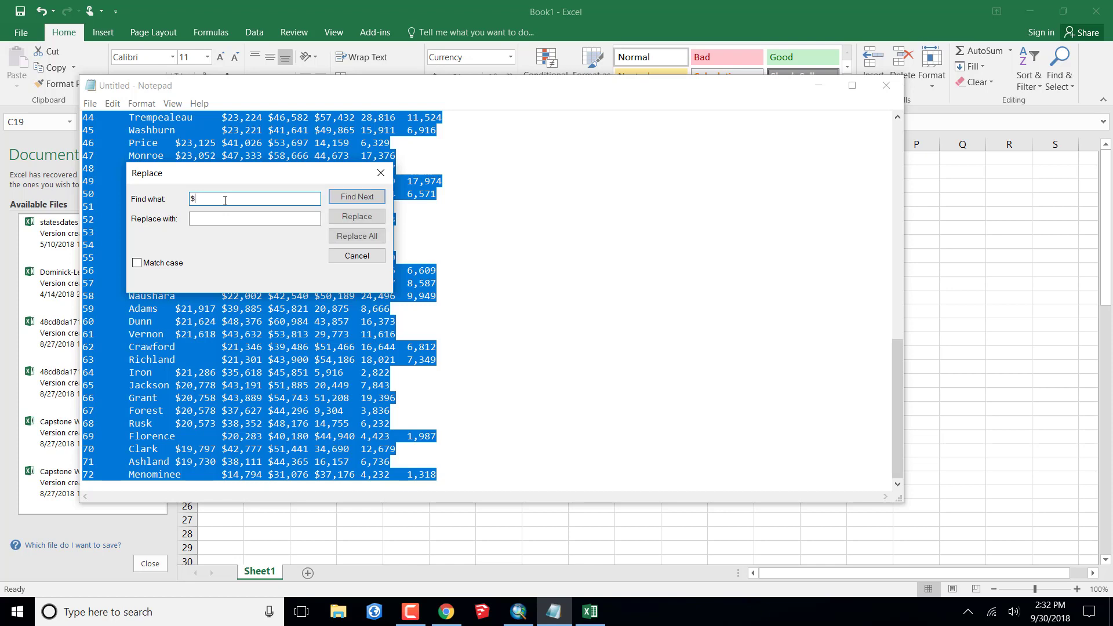
{"action": "left_click", "coordinate": [220, 219]}
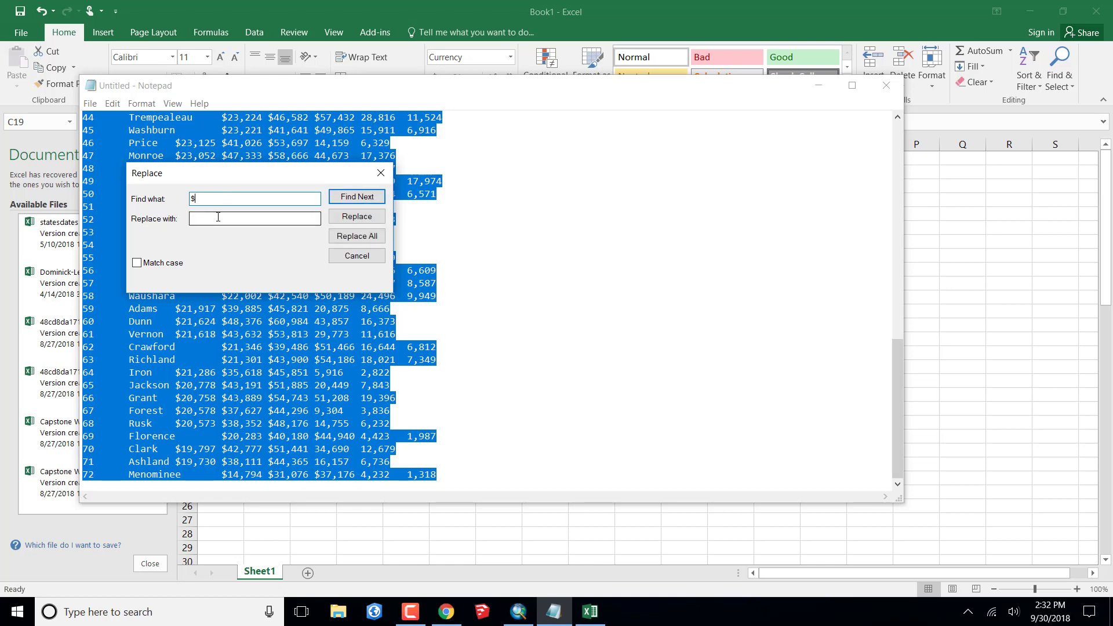
{"action": "left_click", "coordinate": [366, 240]}
{"action": "left_click", "coordinate": [661, 241]}
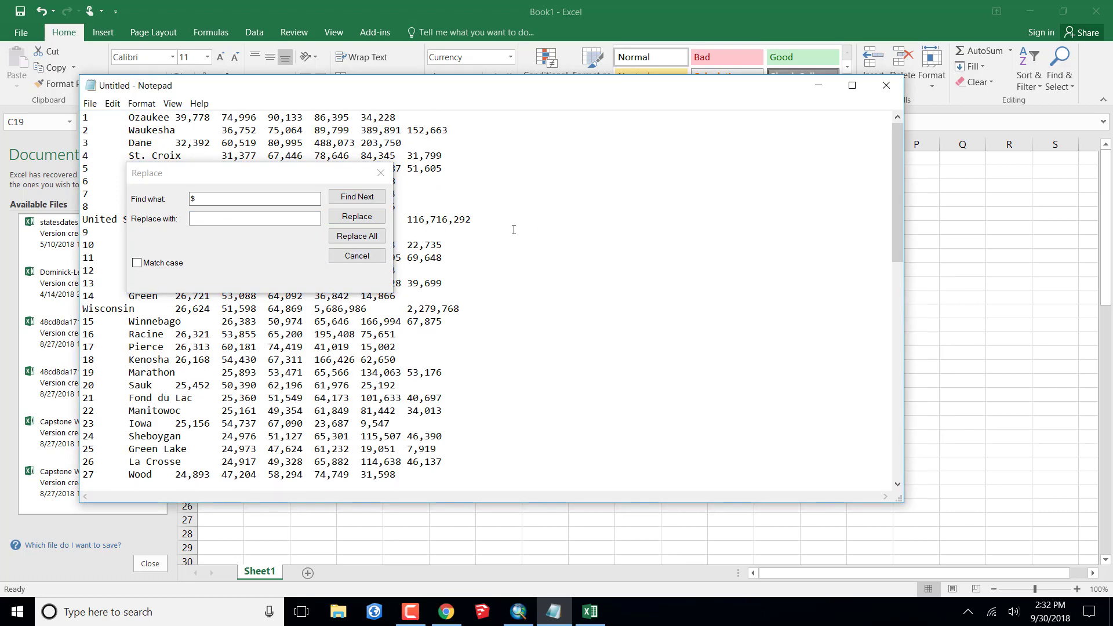
{"action": "left_click", "coordinate": [380, 173]}
{"action": "scroll", "coordinate": [529, 186], "scroll_direction": "down", "scroll_amount": 3}
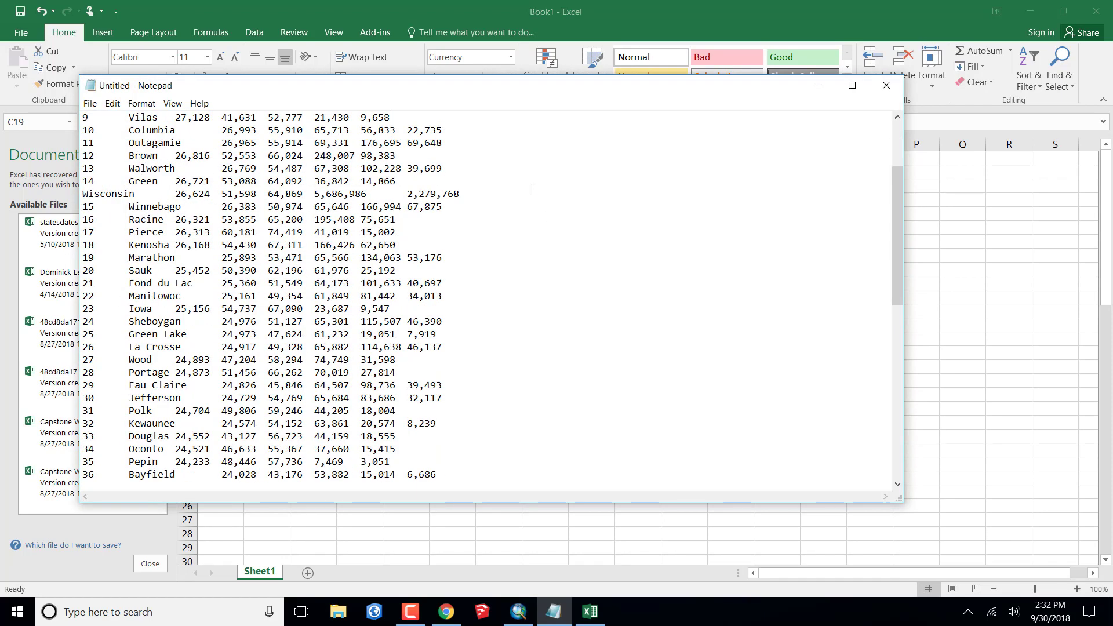
{"action": "scroll", "coordinate": [530, 188], "scroll_direction": "up", "scroll_amount": 3}
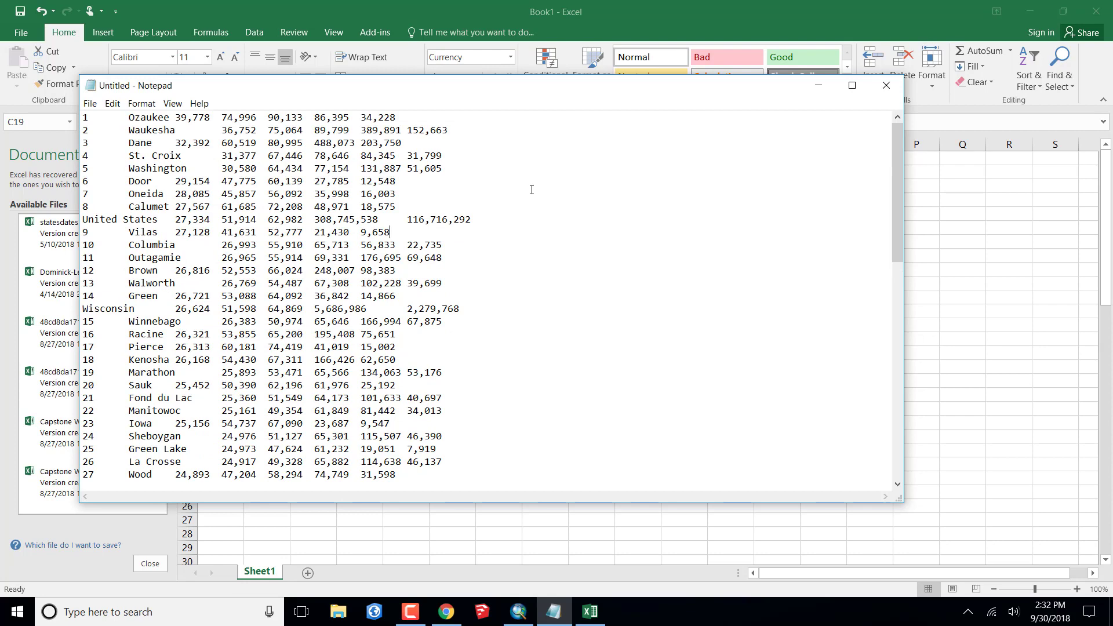
Select all of the cleaned county text and copy it
{"action": "left_click", "coordinate": [113, 104]}
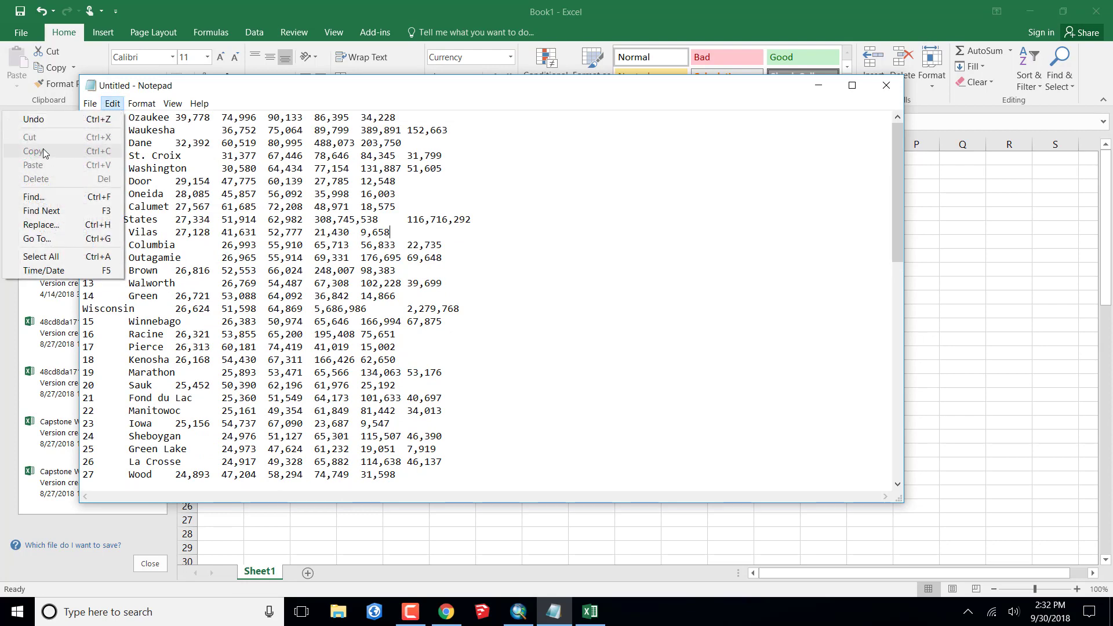
{"action": "left_click", "coordinate": [57, 259]}
{"action": "left_click", "coordinate": [113, 104]}
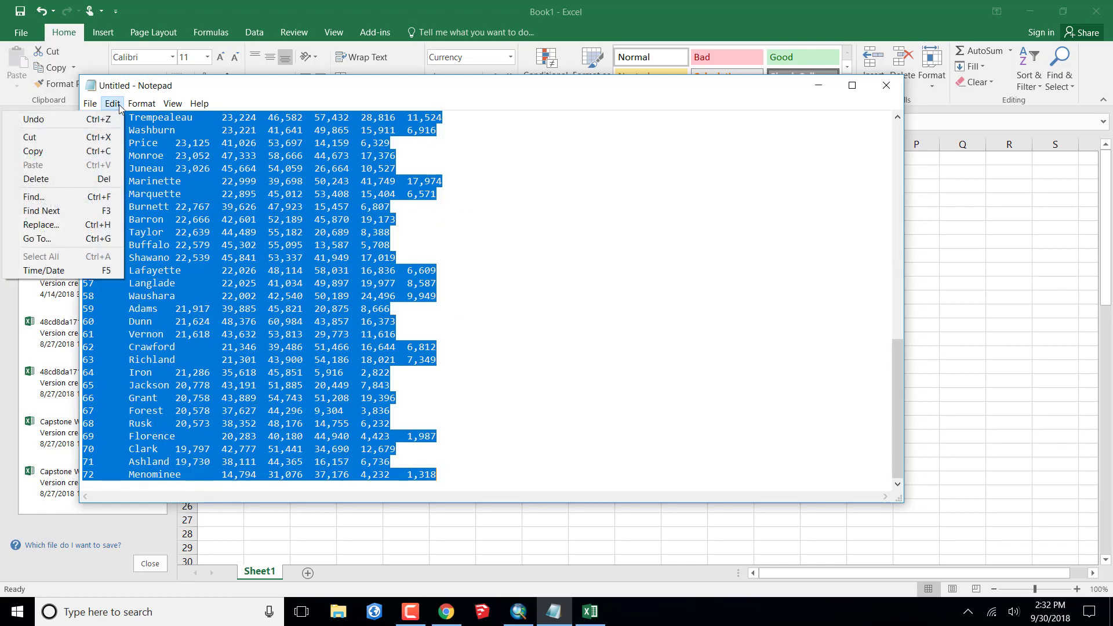
{"action": "left_click", "coordinate": [46, 154]}
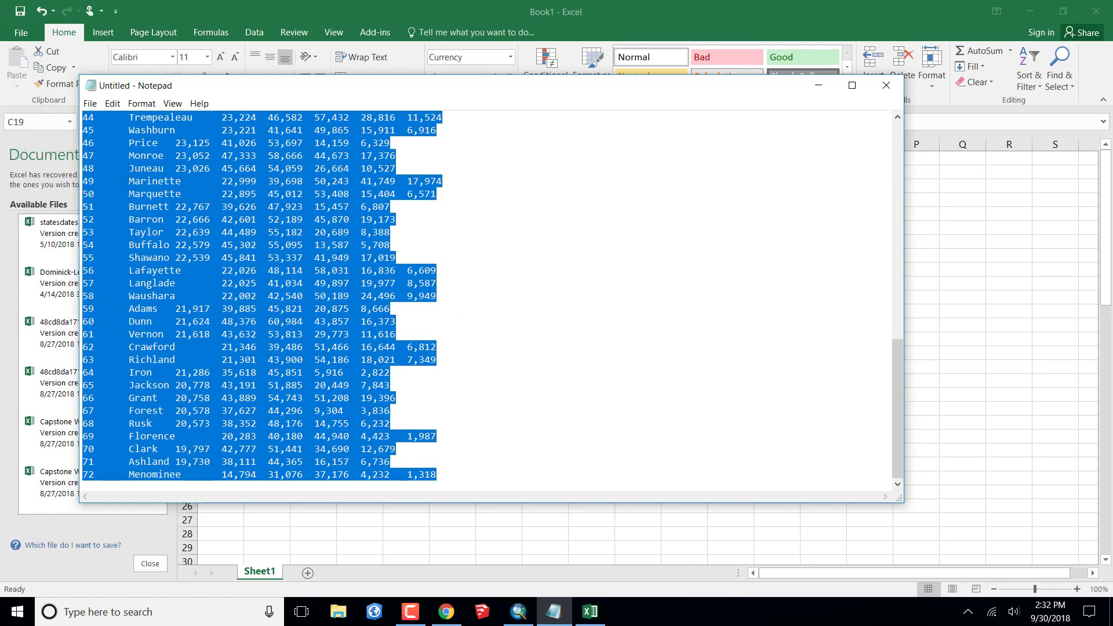
Switch to Excel and start a delimited text import of the copied data at cell A2, using only Tab as the delimiter
{"action": "left_click", "coordinate": [596, 619]}
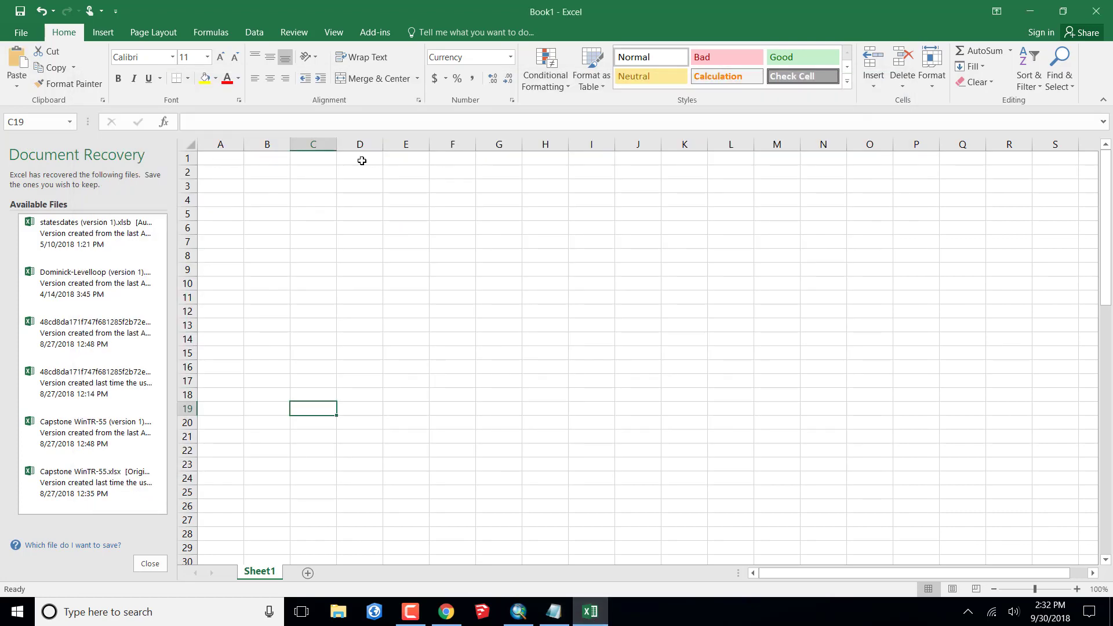
{"action": "left_click", "coordinate": [230, 171]}
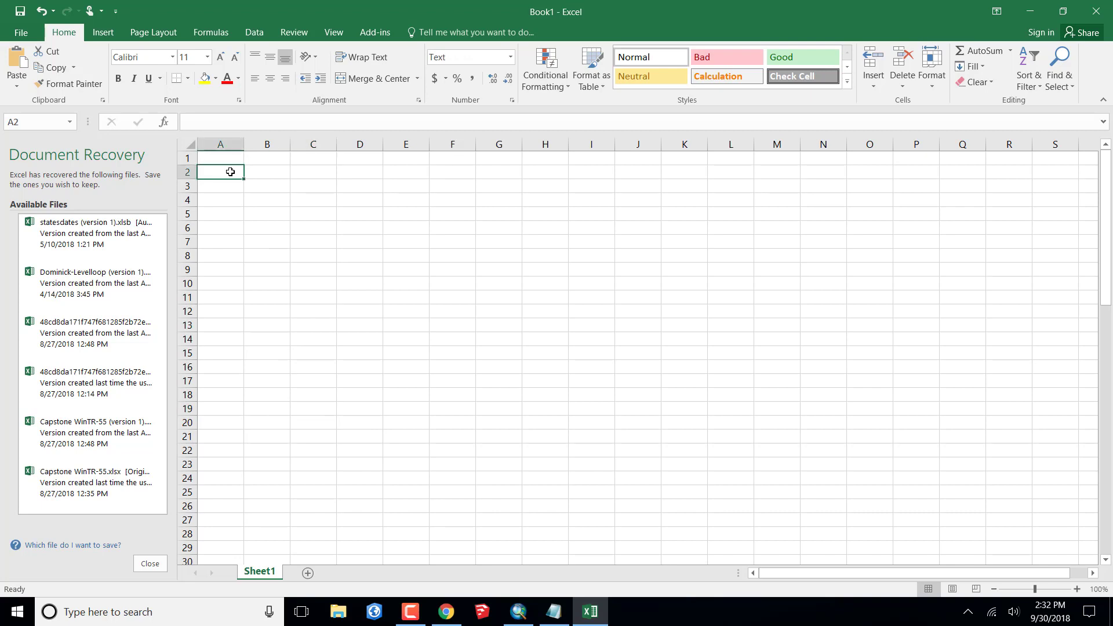
{"action": "left_click", "coordinate": [16, 86]}
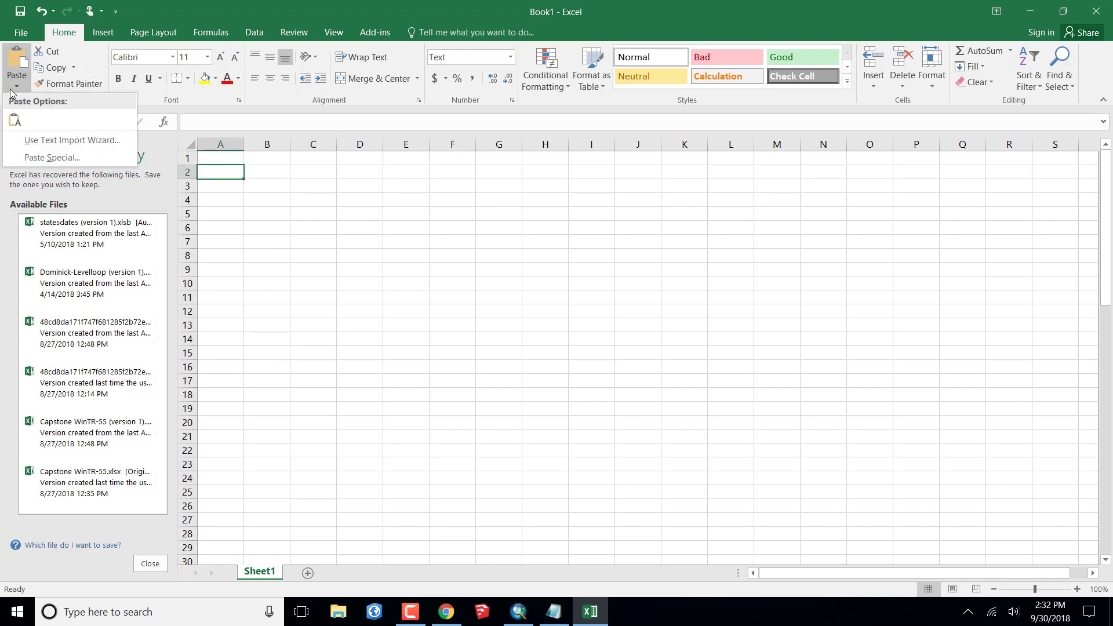
{"action": "left_click", "coordinate": [87, 140]}
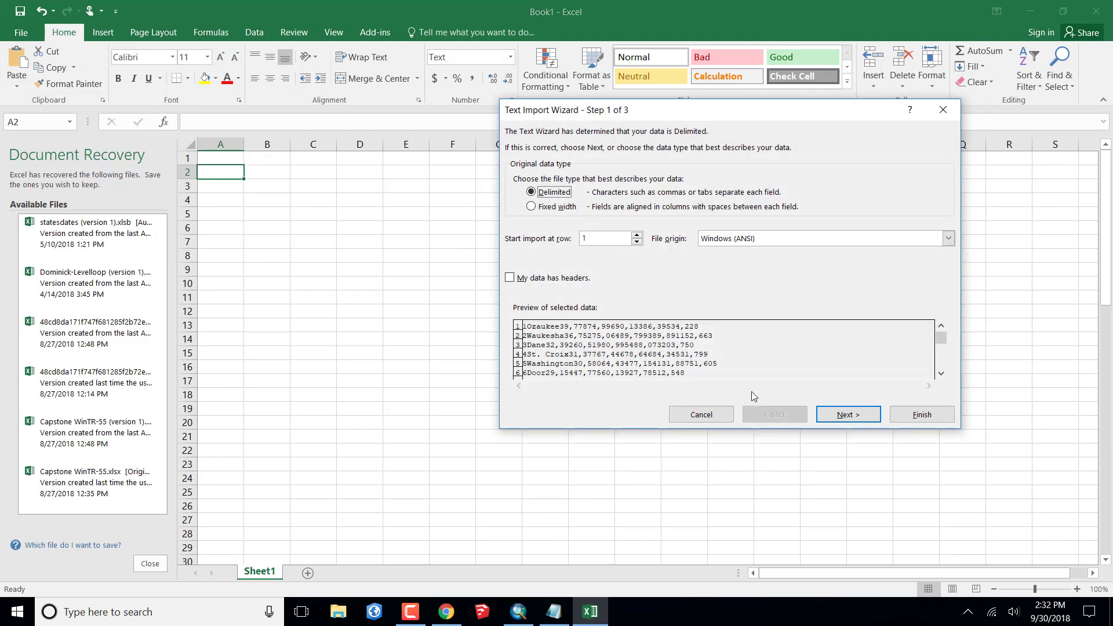
{"action": "left_click", "coordinate": [847, 414]}
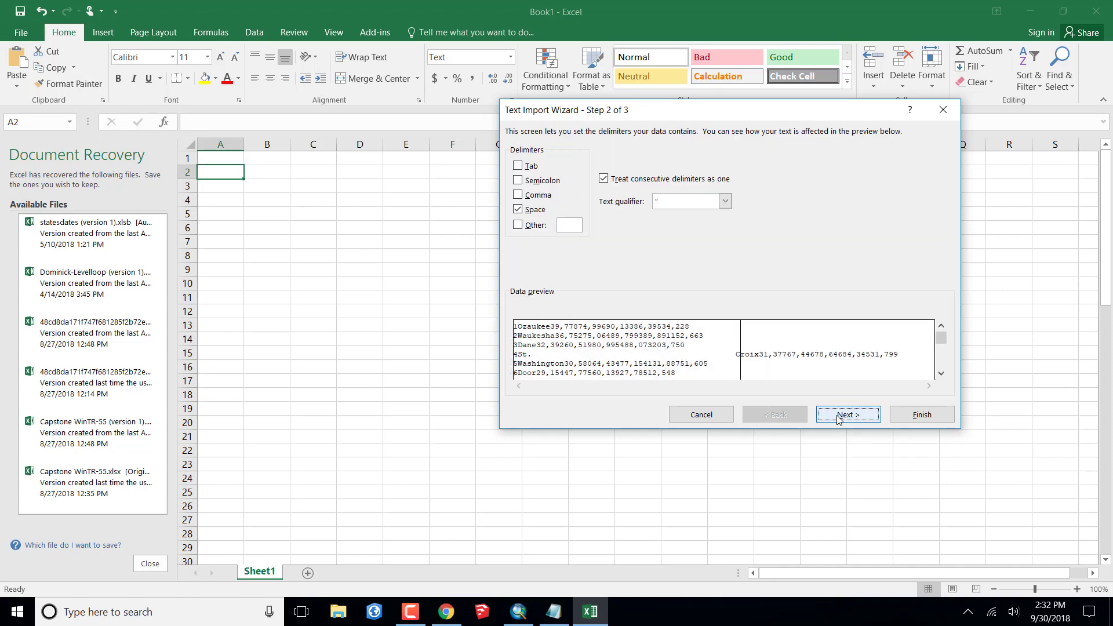
{"action": "left_click", "coordinate": [517, 166]}
{"action": "left_click", "coordinate": [517, 210]}
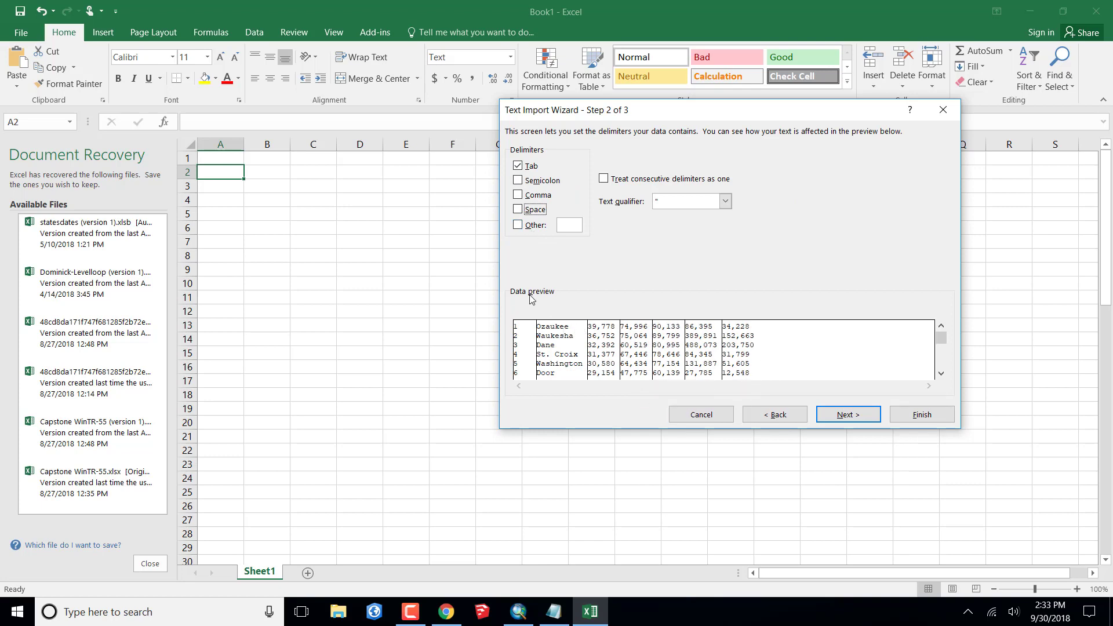
Skip the rank number column, format the county name column as Text, keep the remaining columns as General and finish the import
{"action": "left_click", "coordinate": [847, 414]}
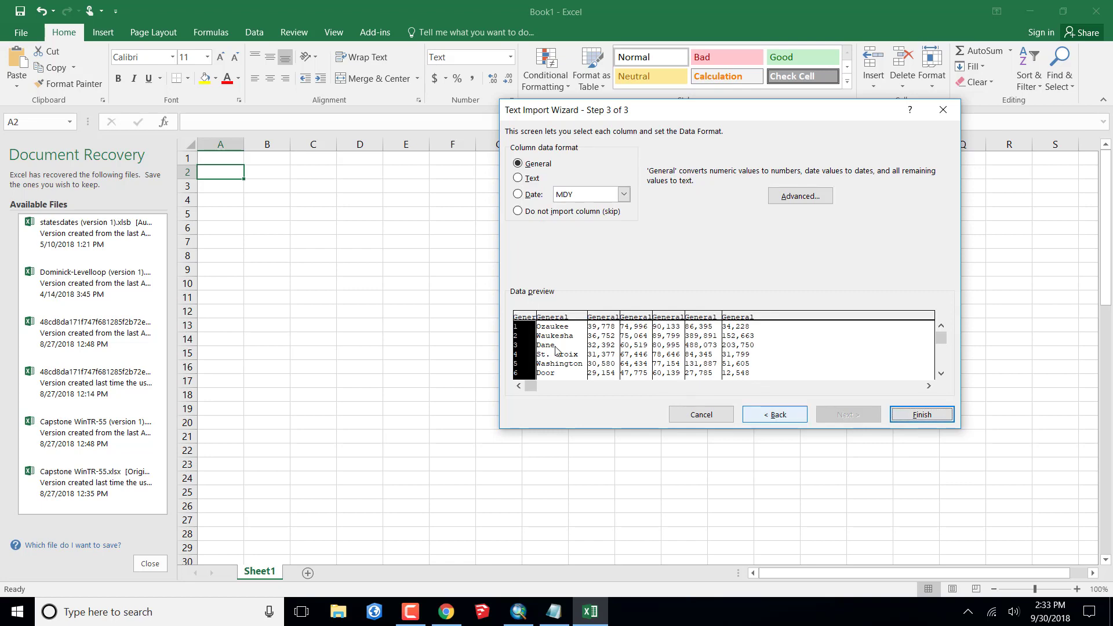
{"action": "left_click", "coordinate": [518, 211]}
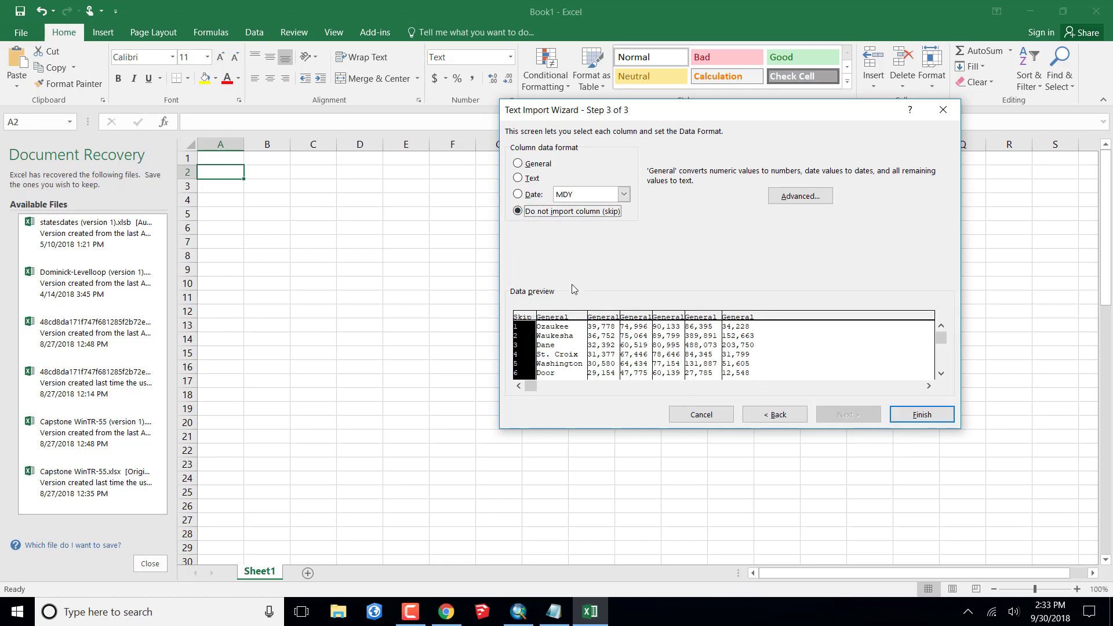
{"action": "left_click", "coordinate": [561, 318]}
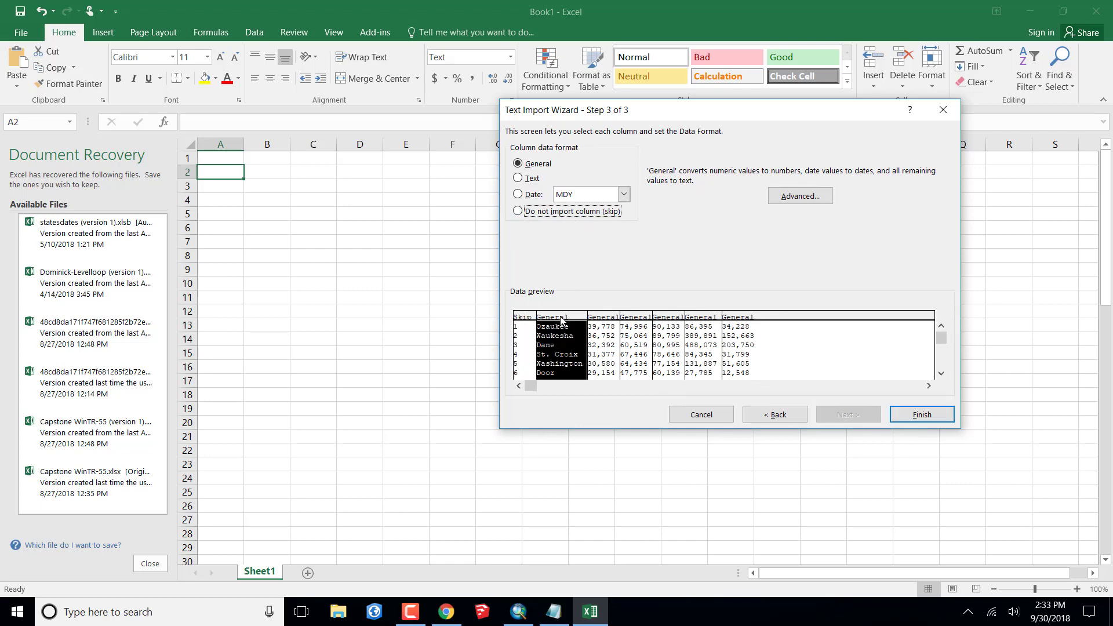
{"action": "left_click", "coordinate": [517, 179]}
{"action": "left_click", "coordinate": [614, 320]}
{"action": "left_click", "coordinate": [645, 321]}
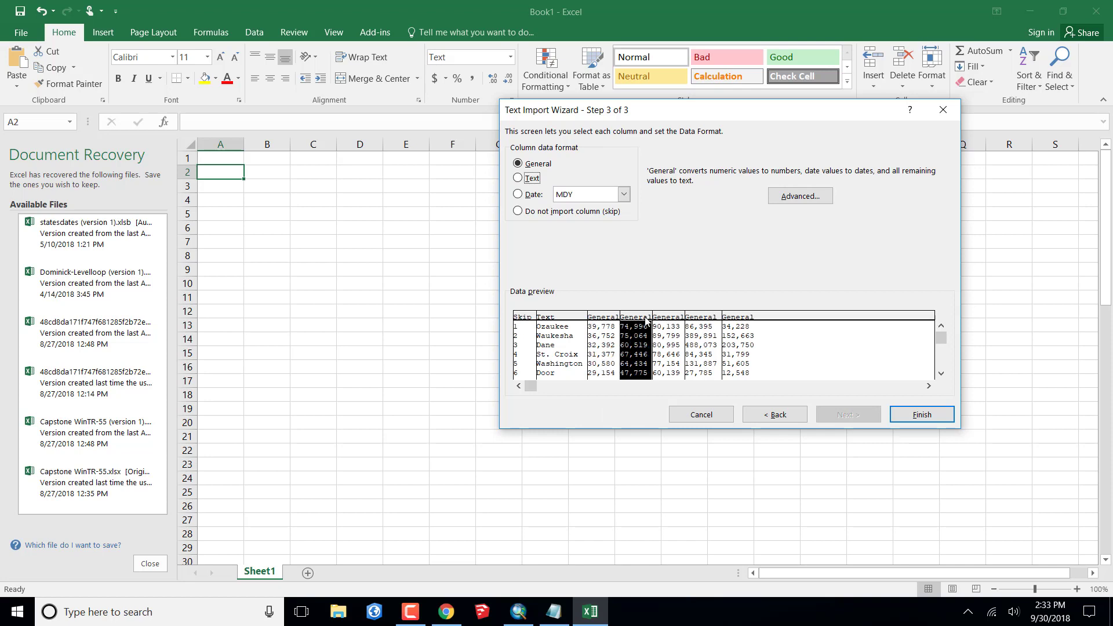
{"action": "left_click", "coordinate": [676, 321]}
{"action": "left_click", "coordinate": [698, 321]}
{"action": "left_click", "coordinate": [742, 321]}
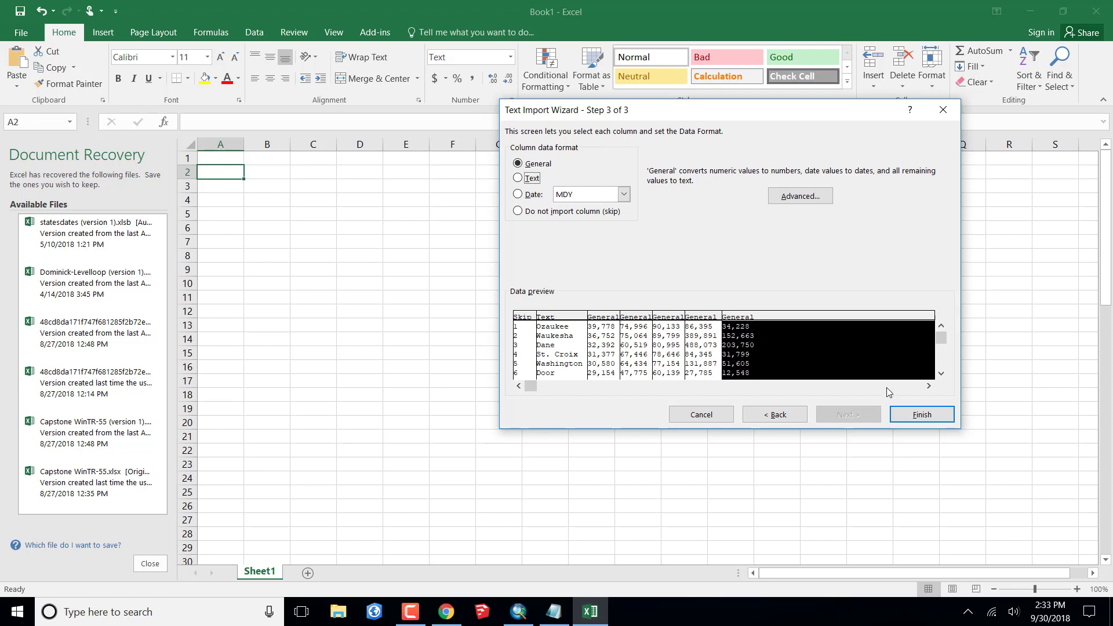
{"action": "left_click", "coordinate": [921, 414]}
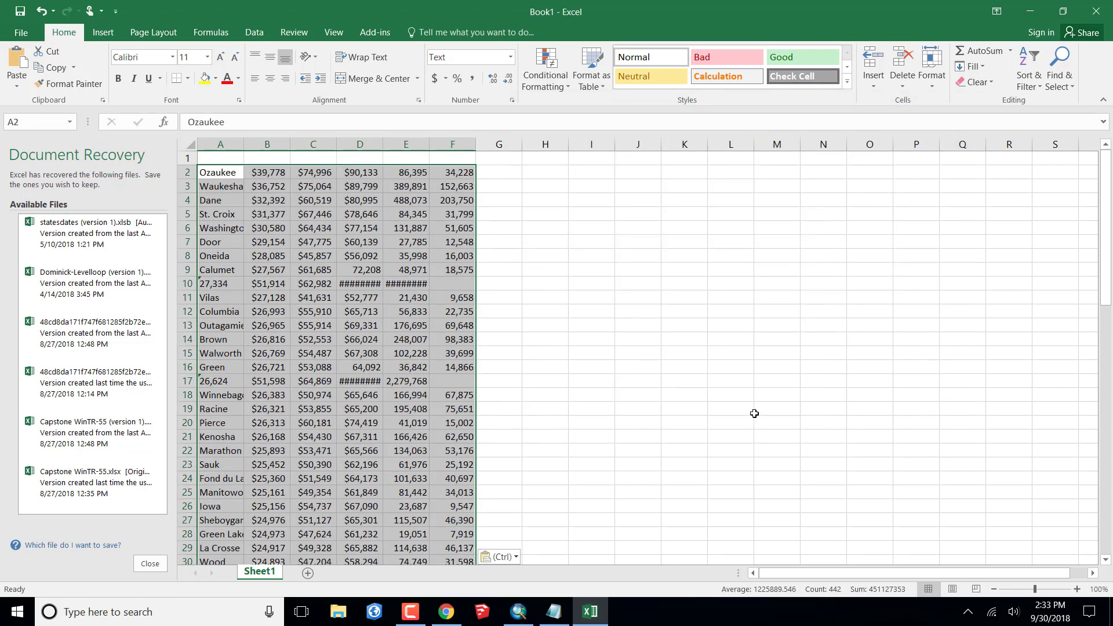
Delete row 10, the misaligned United States summary row between Calumet and Vilas
{"action": "left_click", "coordinate": [755, 406]}
{"action": "scroll", "coordinate": [706, 350], "scroll_direction": "down", "scroll_amount": 1}
{"action": "scroll", "coordinate": [706, 350], "scroll_direction": "up", "scroll_amount": 1}
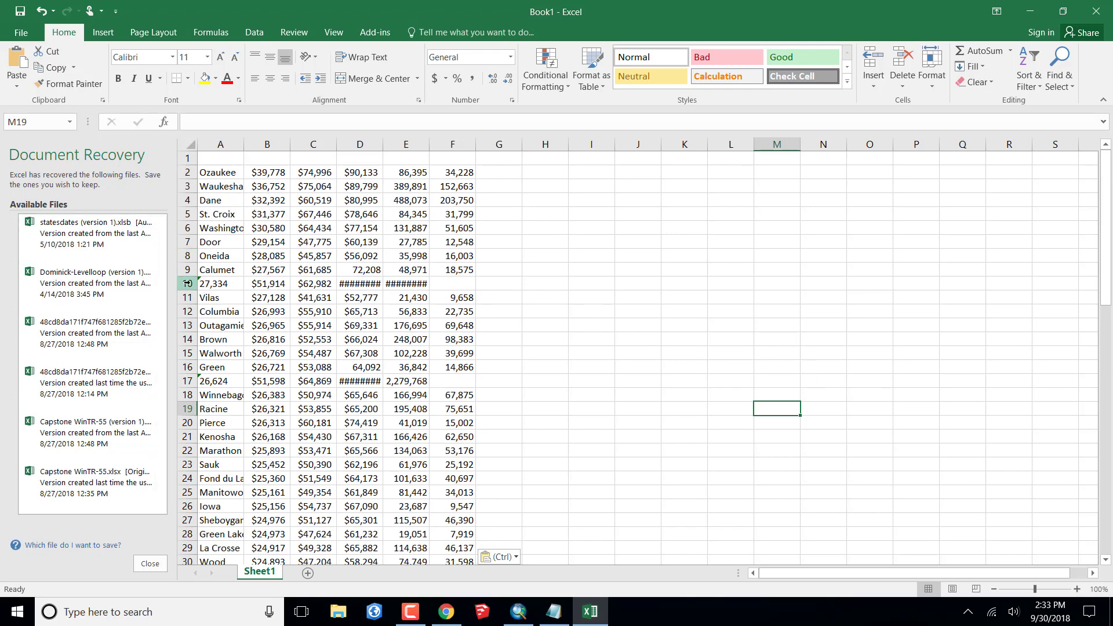
{"action": "left_click_drag", "start_coordinate": [187, 284], "coordinate": [406, 283]}
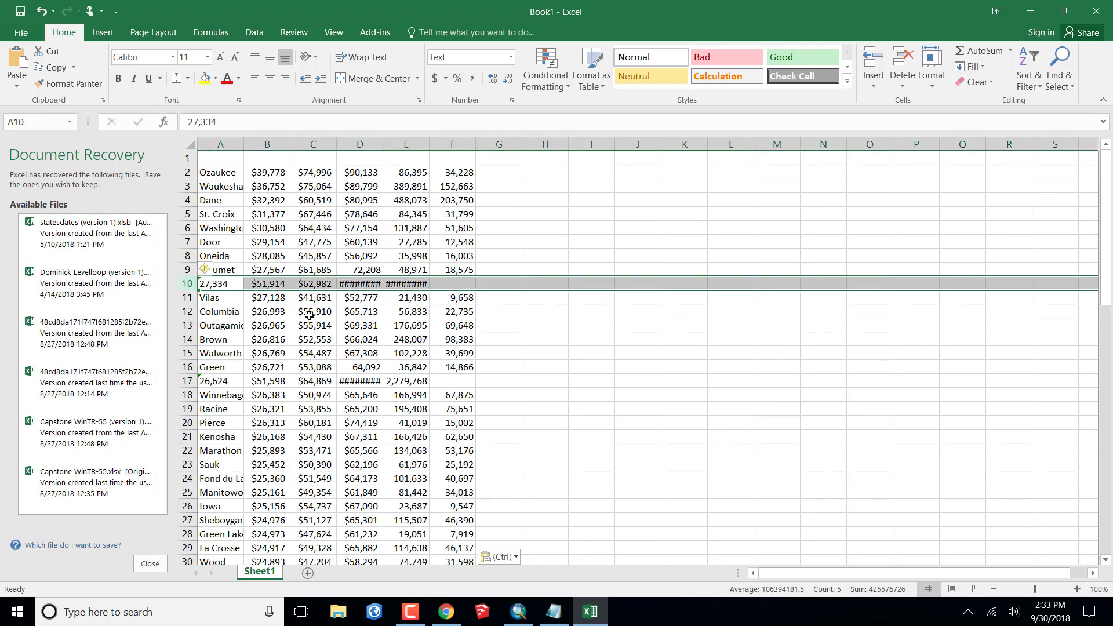
{"action": "scroll", "coordinate": [451, 329], "scroll_direction": "down", "scroll_amount": 6}
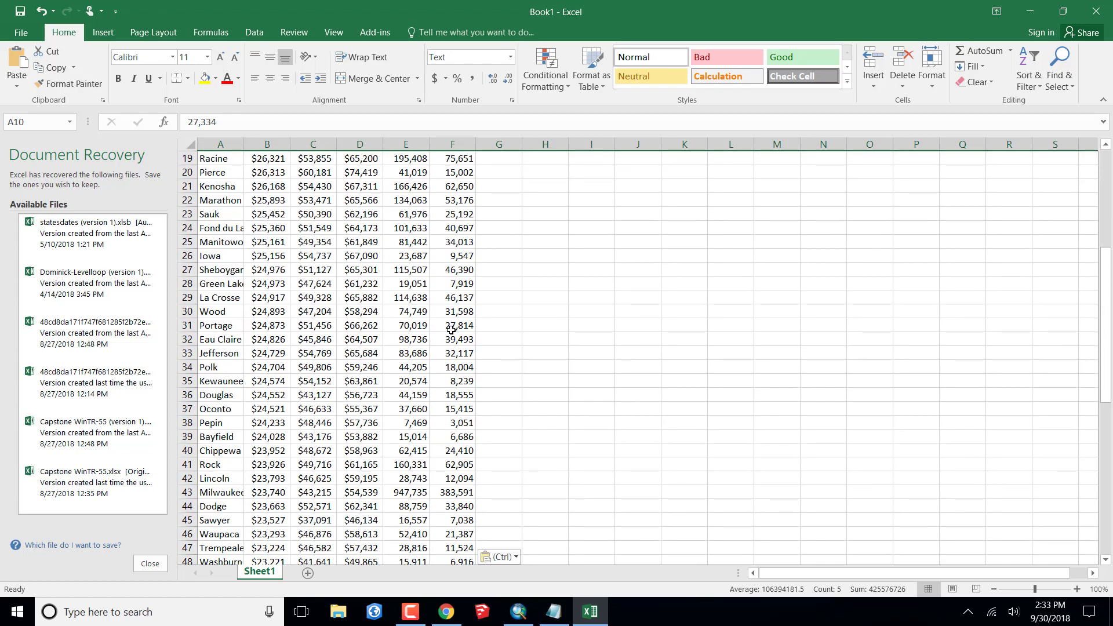
{"action": "scroll", "coordinate": [451, 329], "scroll_direction": "down", "scroll_amount": 4}
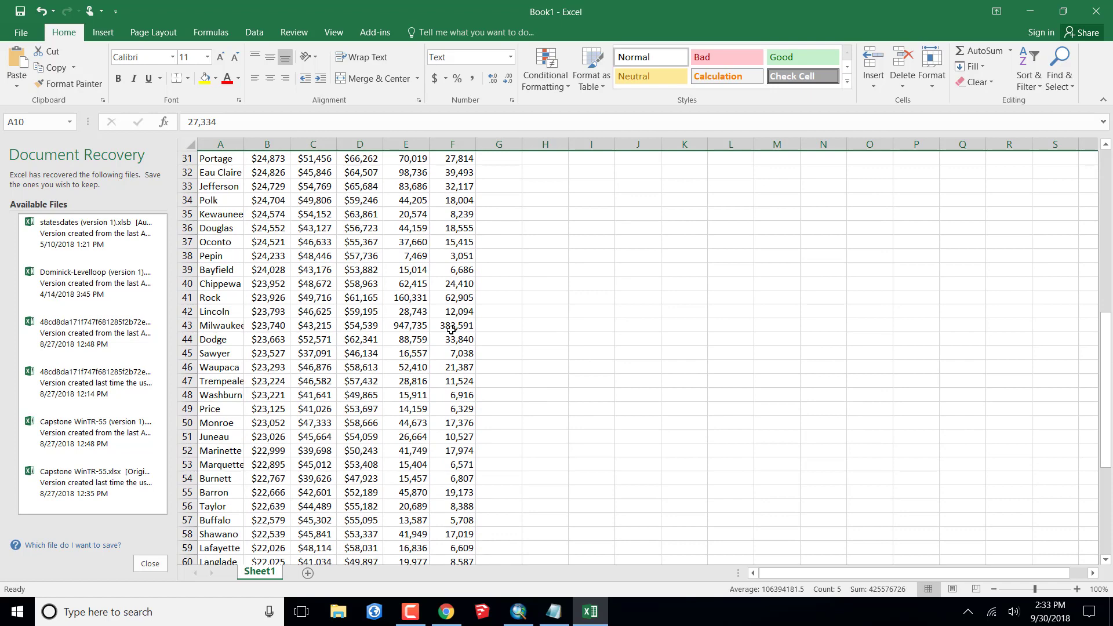
{"action": "scroll", "coordinate": [451, 329], "scroll_direction": "up", "scroll_amount": 10}
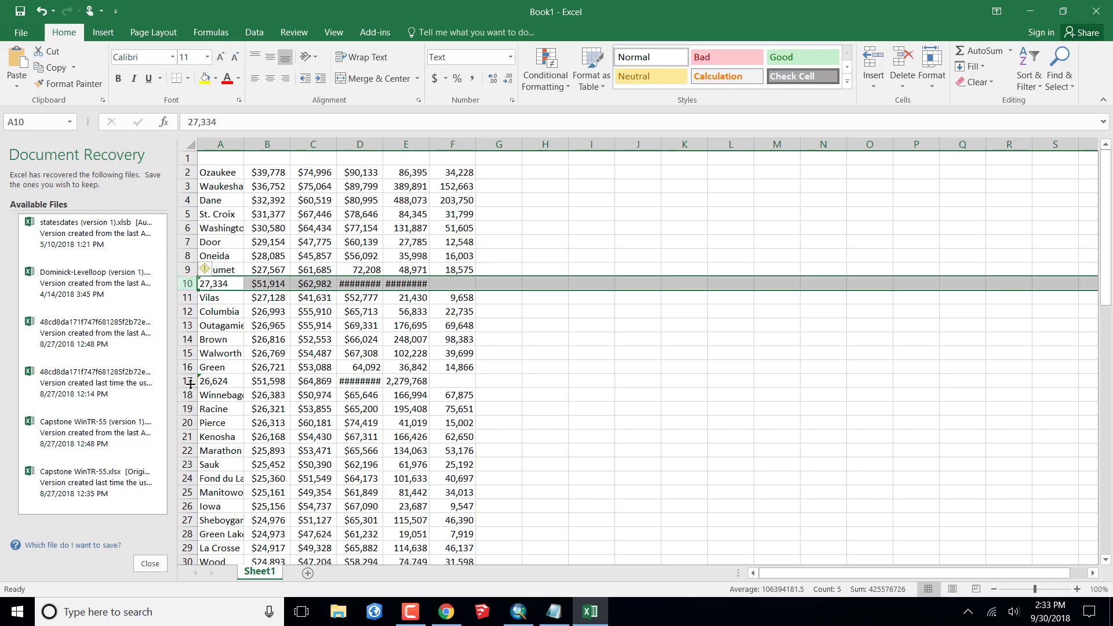
{"action": "right_click", "coordinate": [192, 284]}
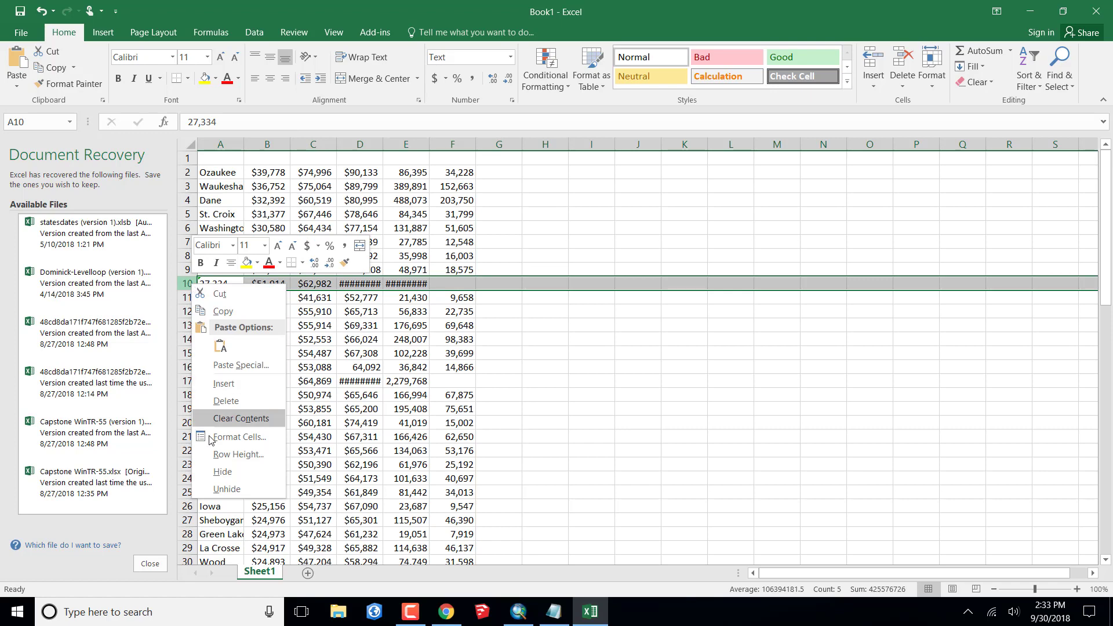
{"action": "left_click", "coordinate": [186, 280]}
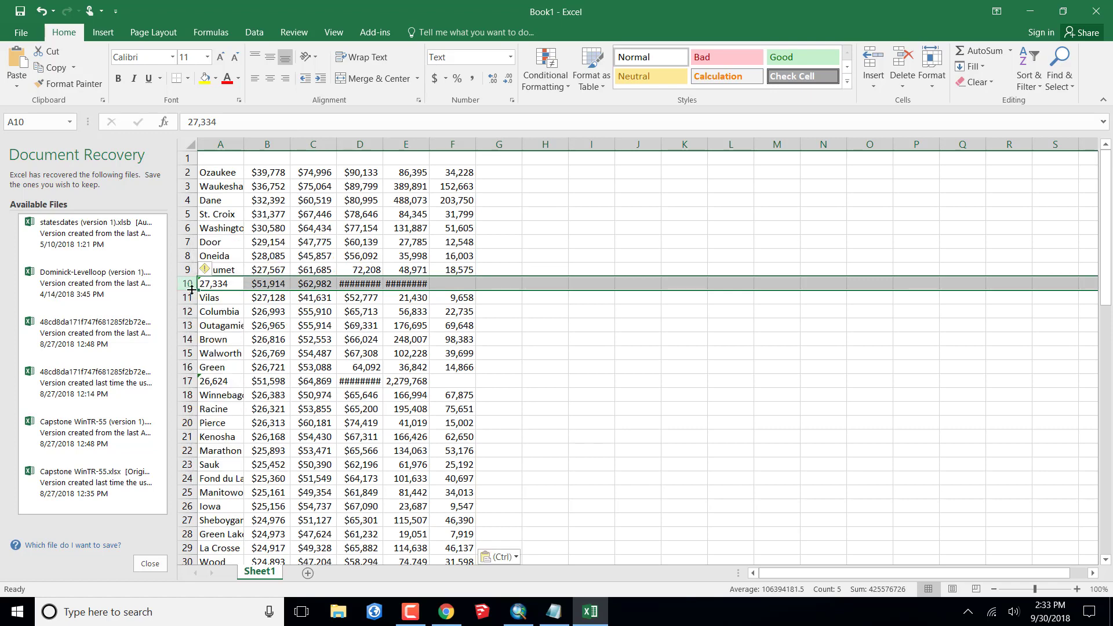
{"action": "right_click", "coordinate": [191, 287]}
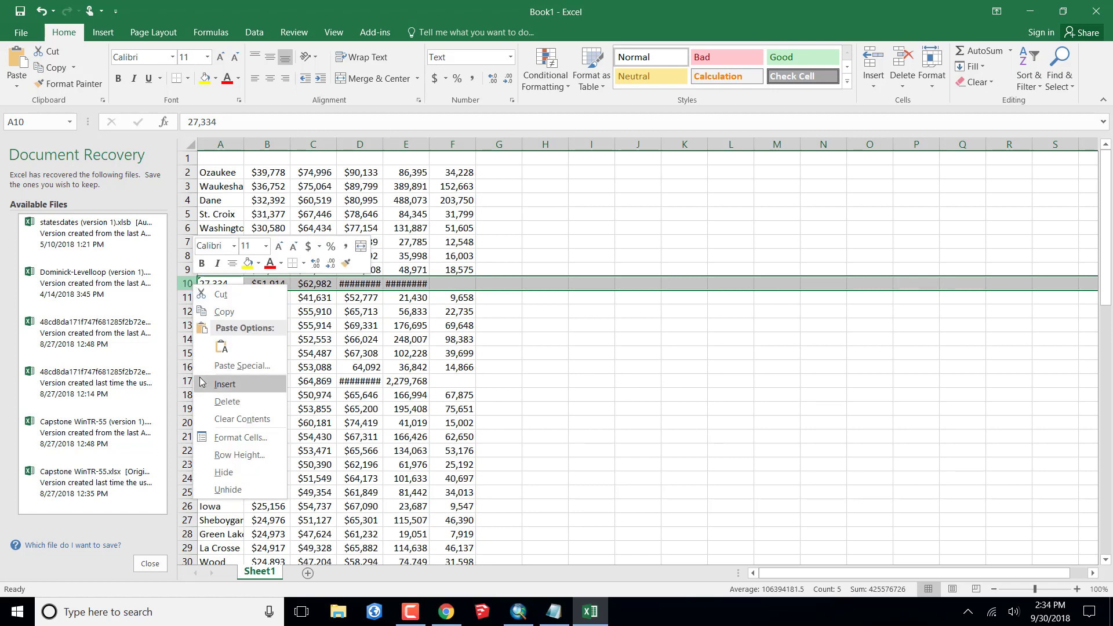
{"action": "key", "text": "ctrl+v"}
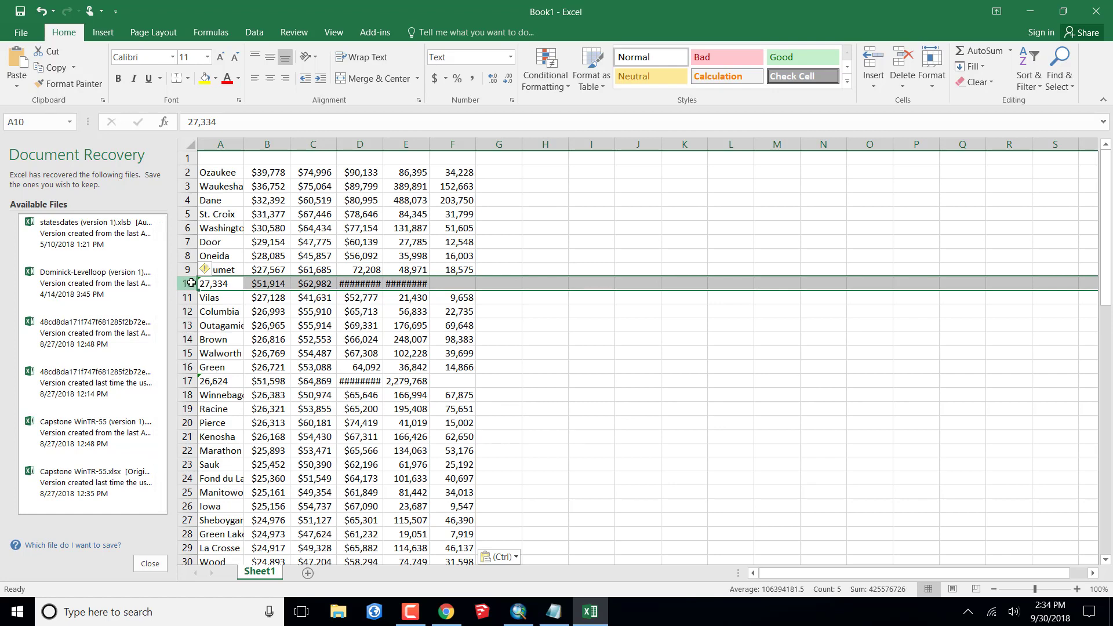
{"action": "right_click", "coordinate": [191, 283]}
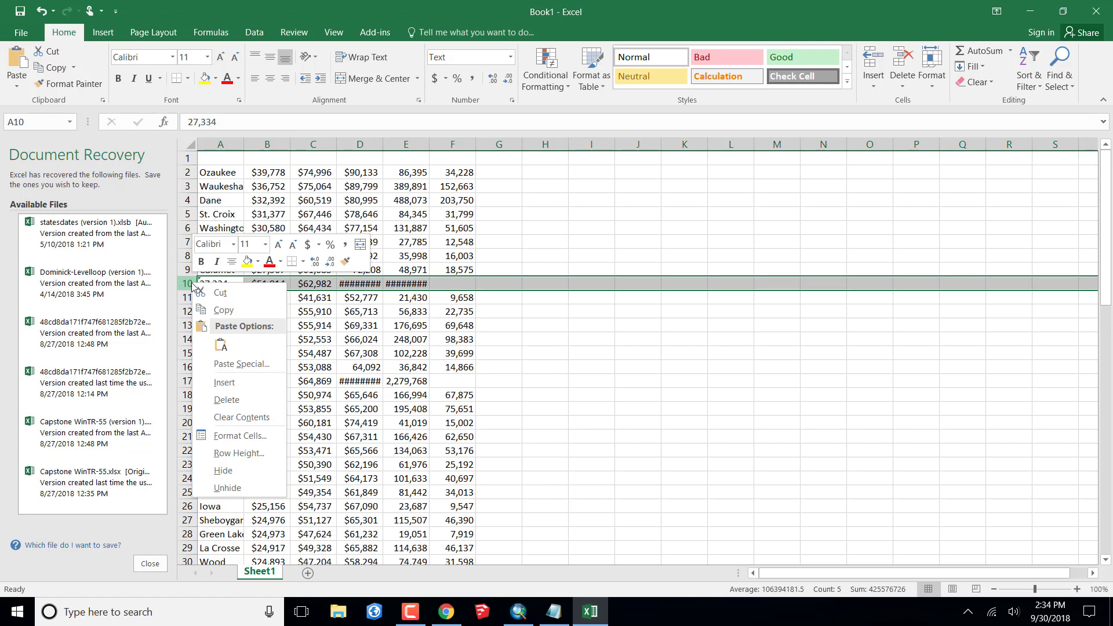
{"action": "left_click", "coordinate": [220, 400]}
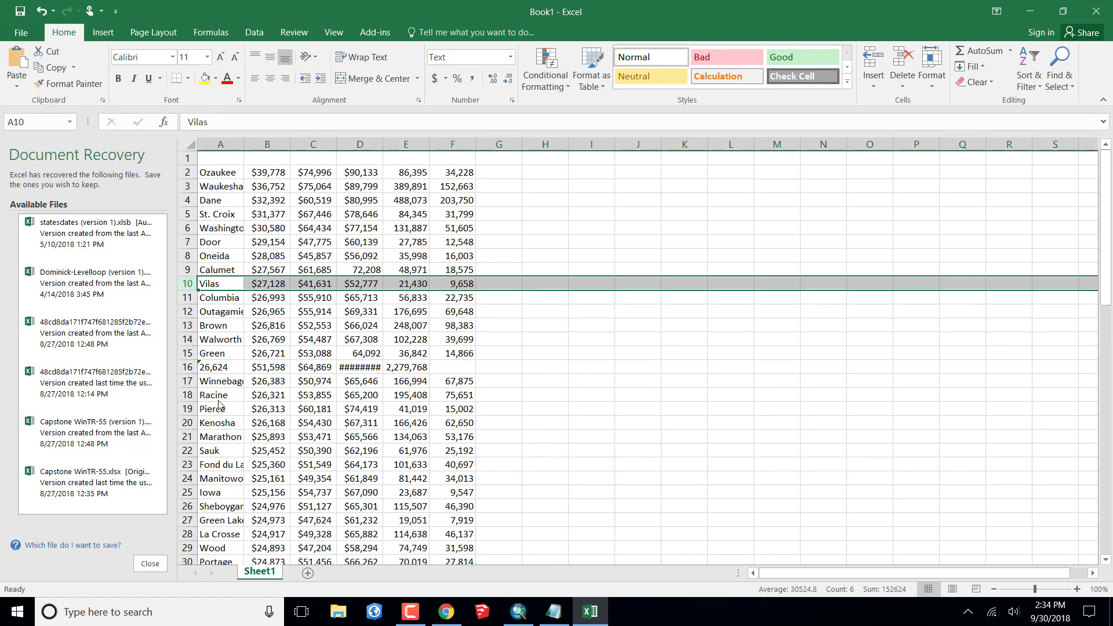
Delete row 16, the misaligned statewide summary row between Green and Winnebago, and check the remaining rows for other non-county entries
{"action": "right_click", "coordinate": [193, 369]}
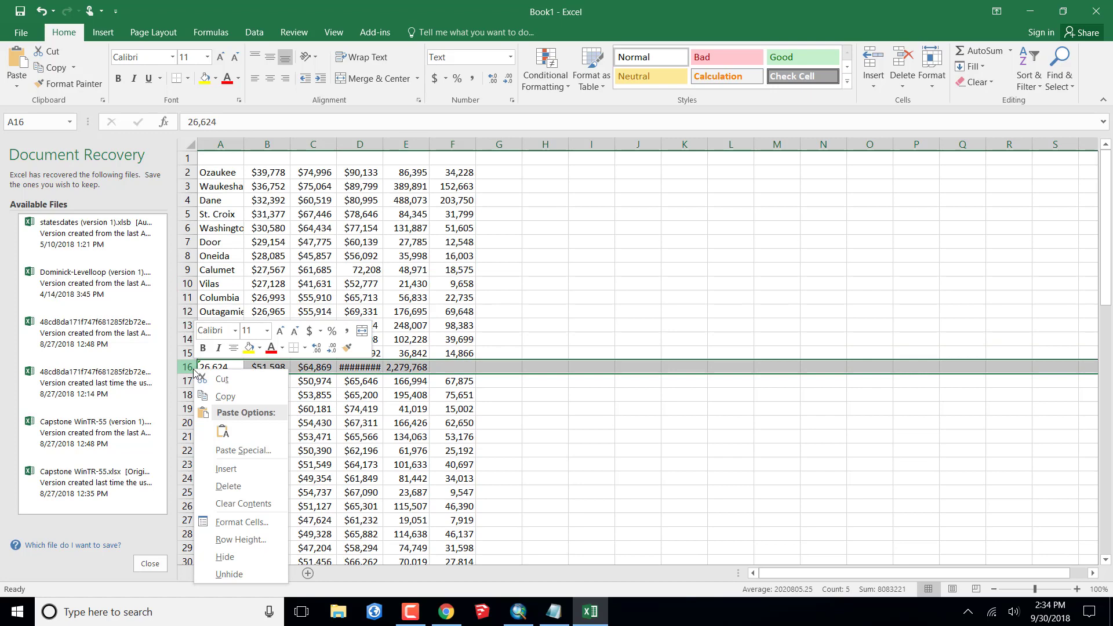
{"action": "left_click", "coordinate": [241, 487]}
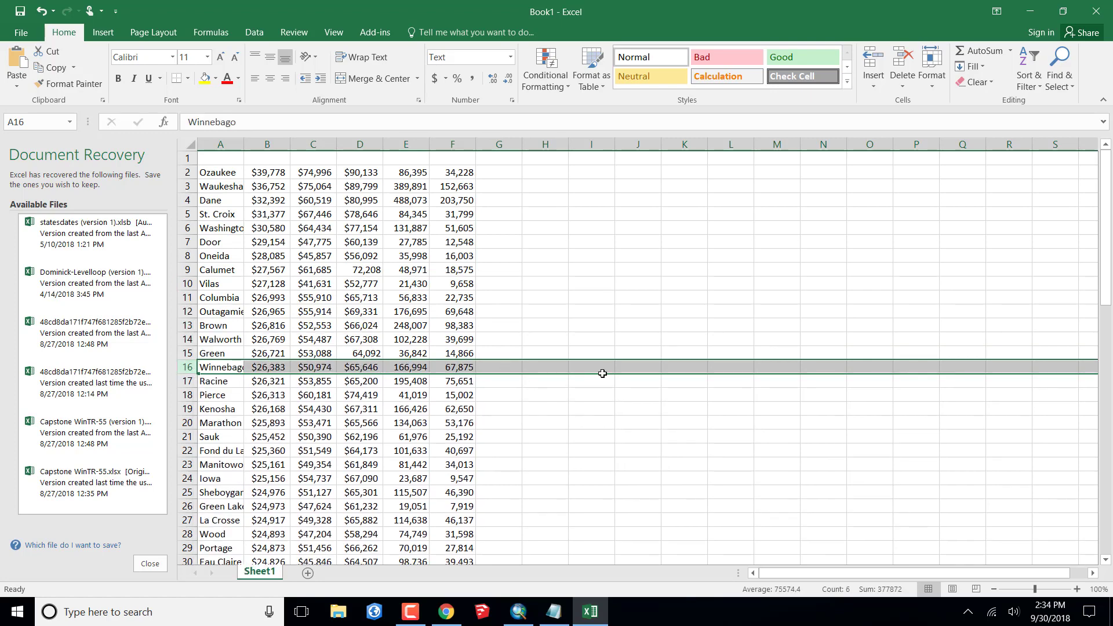
{"action": "scroll", "coordinate": [581, 302], "scroll_direction": "down", "scroll_amount": 10}
{"action": "scroll", "coordinate": [581, 302], "scroll_direction": "down", "scroll_amount": 10}
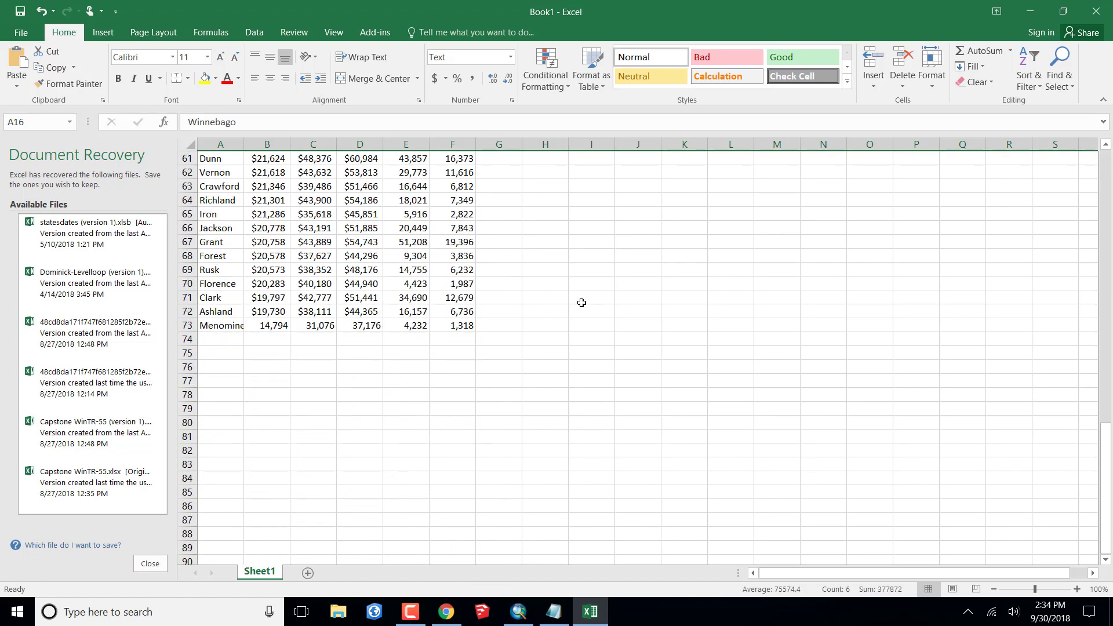
{"action": "scroll", "coordinate": [581, 302], "scroll_direction": "up", "scroll_amount": 20}
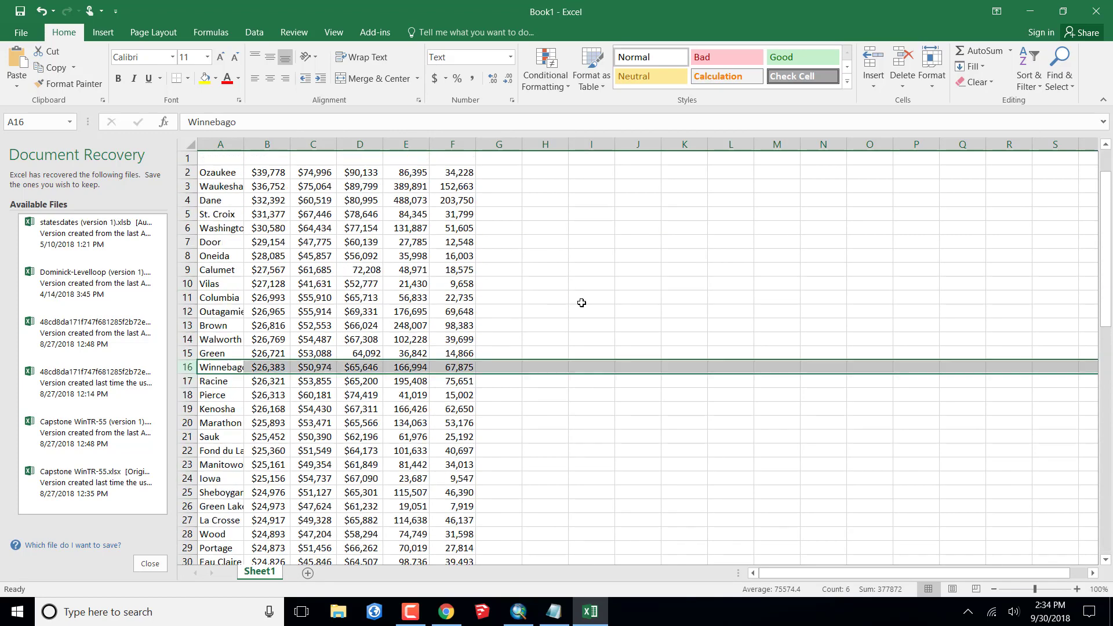
Enter County as the header of the county name column in cell A1
{"action": "left_click", "coordinate": [220, 158]}
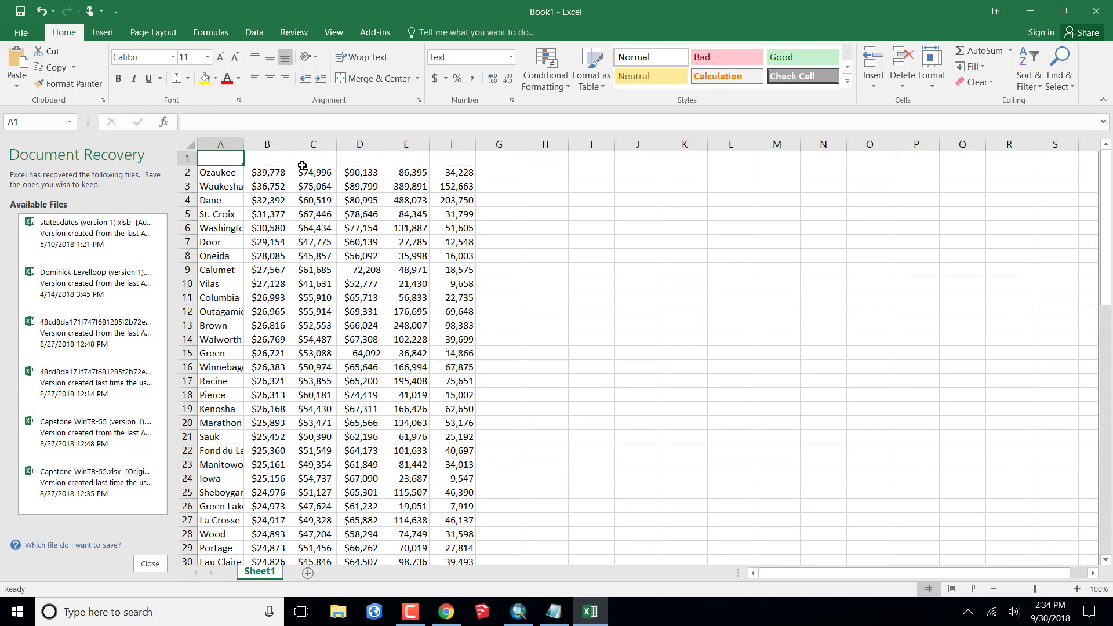
{"action": "type", "text": "C"}
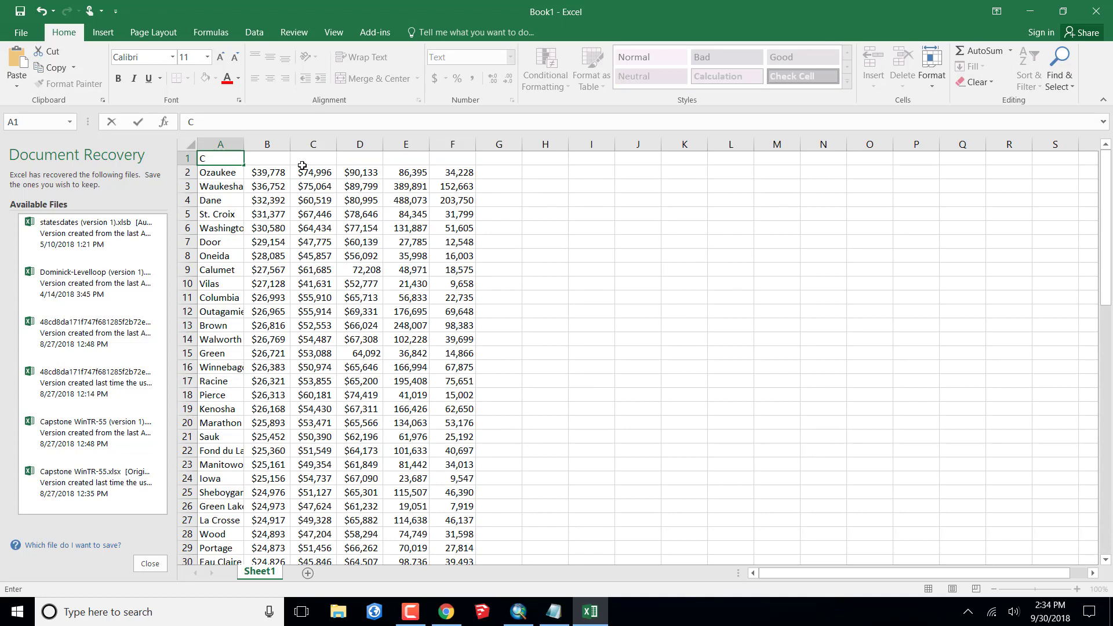
{"action": "type", "text": "ounty"}
{"action": "key", "text": "Tab"}
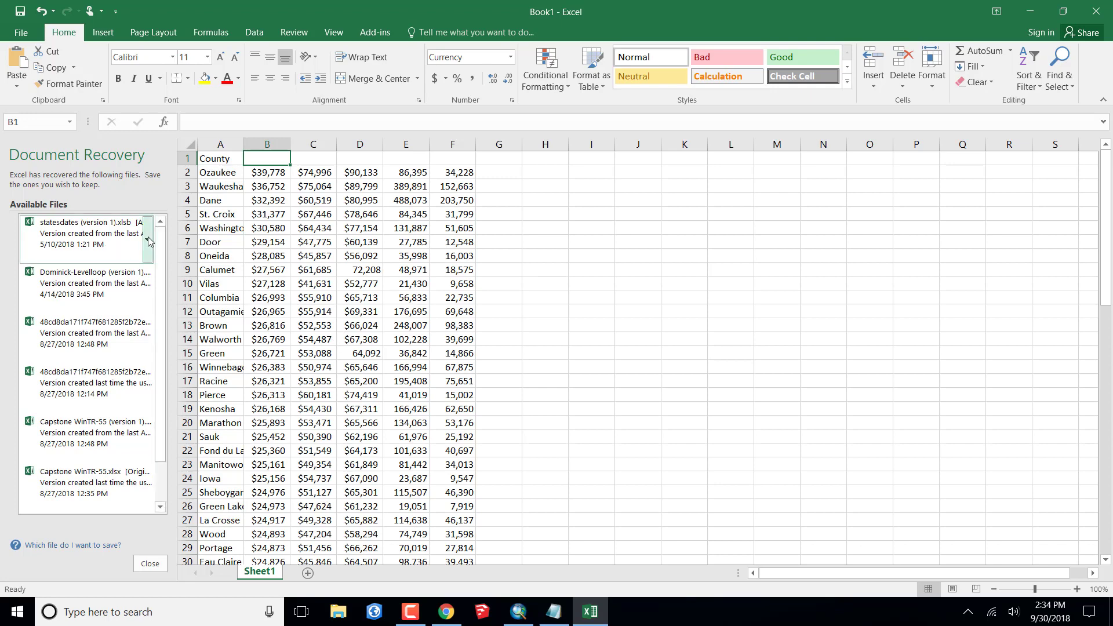
Try to strip the dollar signs from B2:C73 by replacing every $ with nothing
{"action": "left_click_drag", "start_coordinate": [262, 172], "coordinate": [298, 503]}
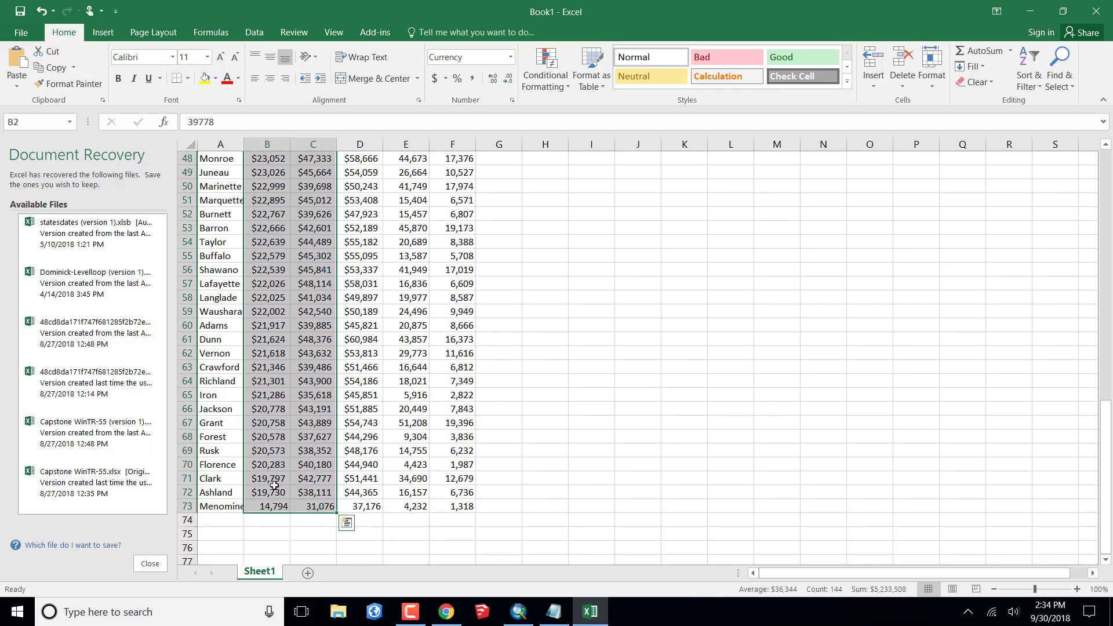
{"action": "right_click", "coordinate": [264, 344]}
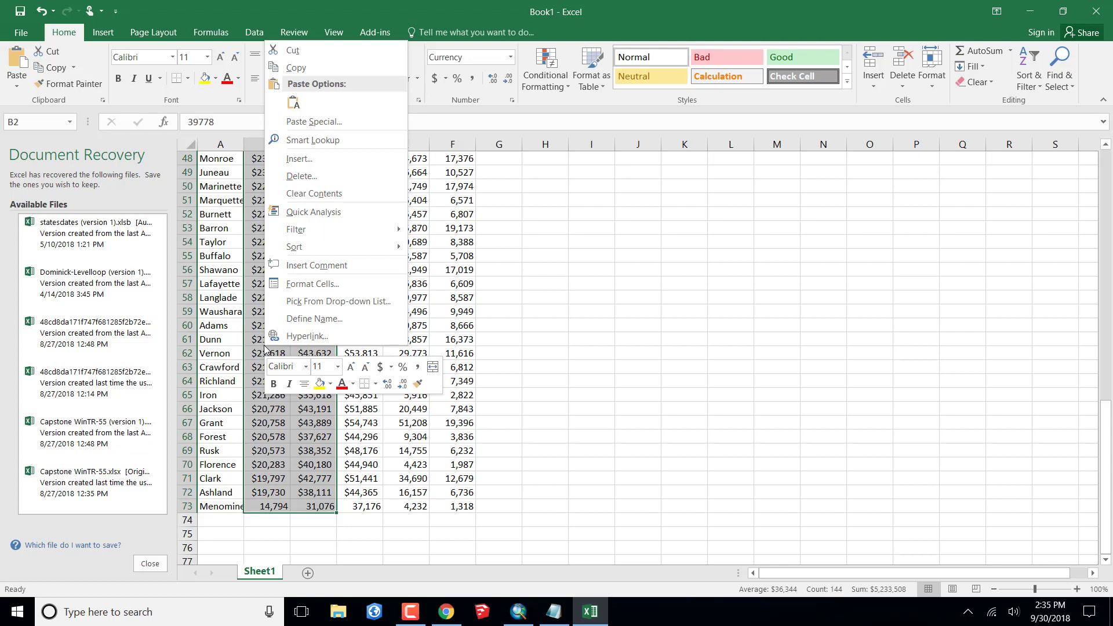
{"action": "key", "text": "Escape"}
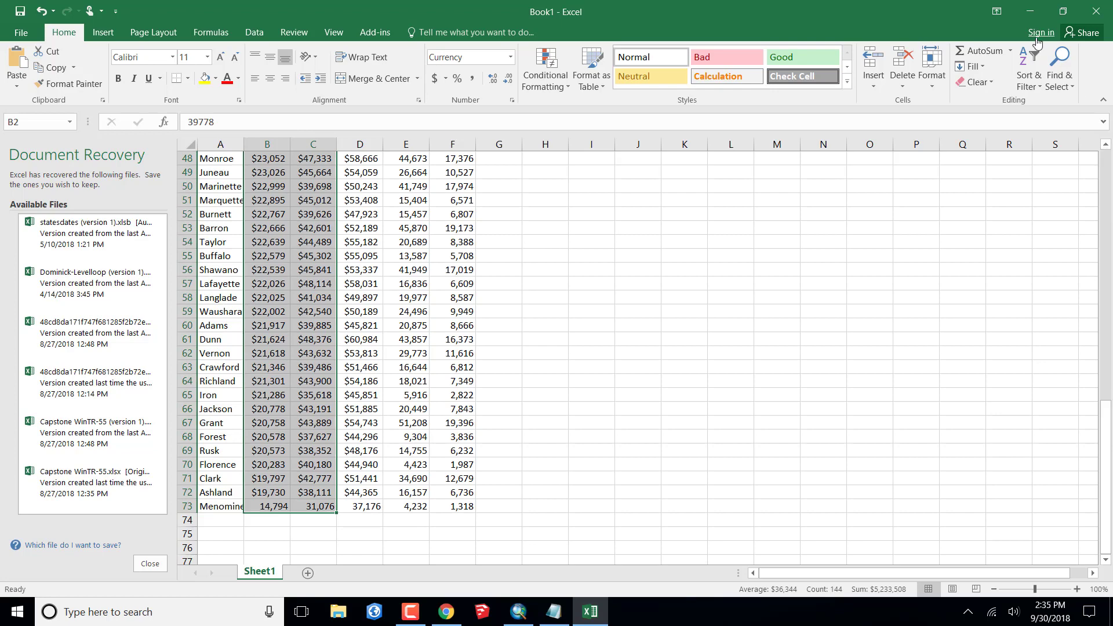
{"action": "left_click", "coordinate": [1066, 76]}
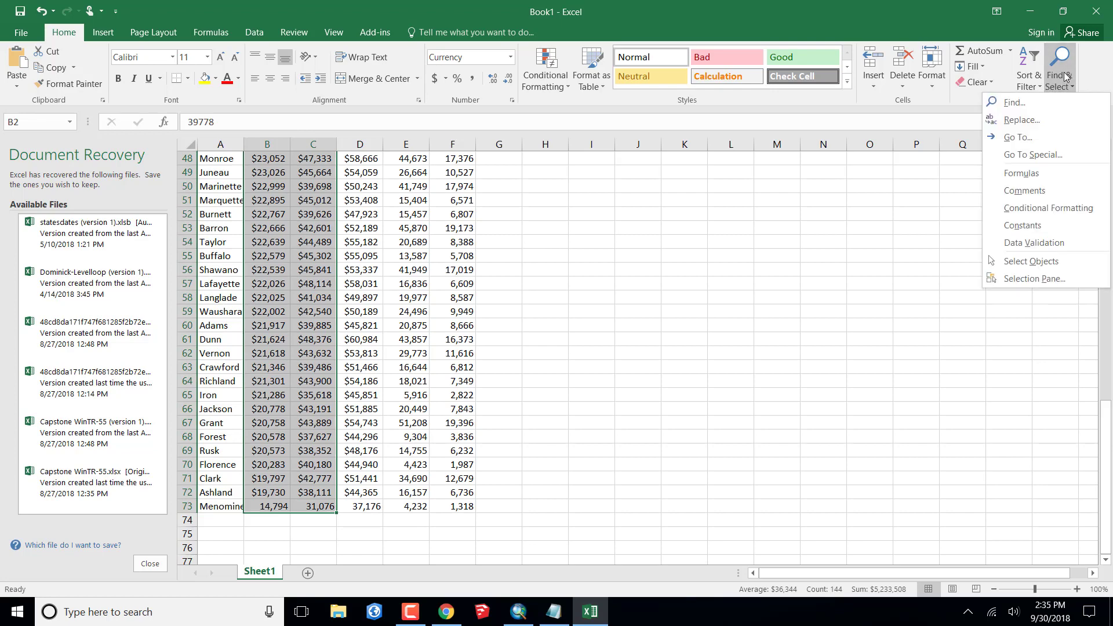
{"action": "left_click", "coordinate": [1020, 120]}
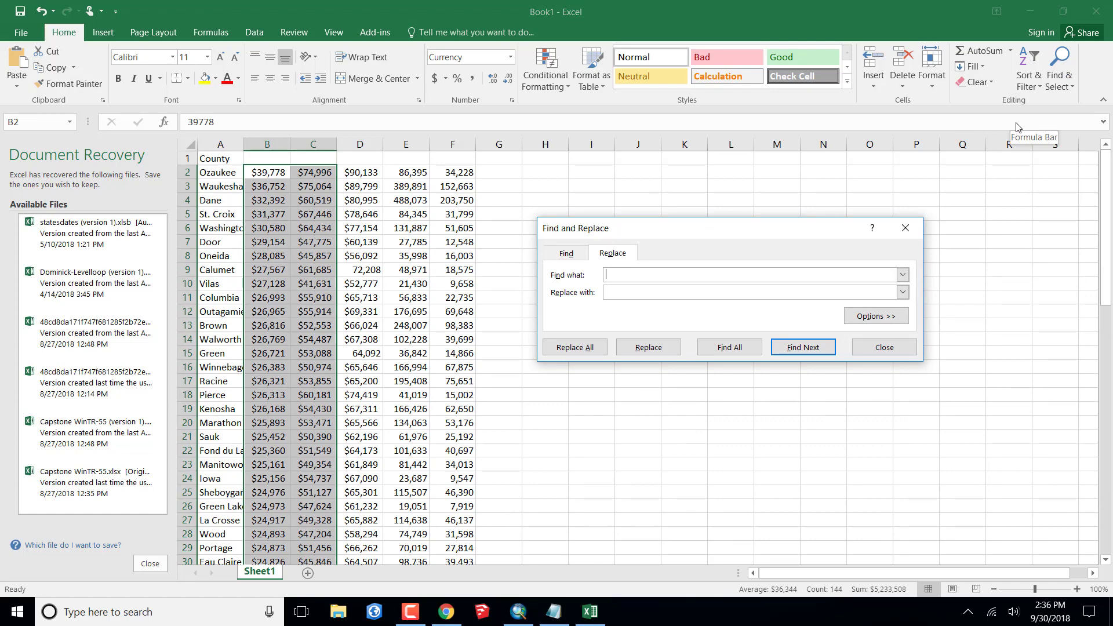
{"action": "type", "text": "$"}
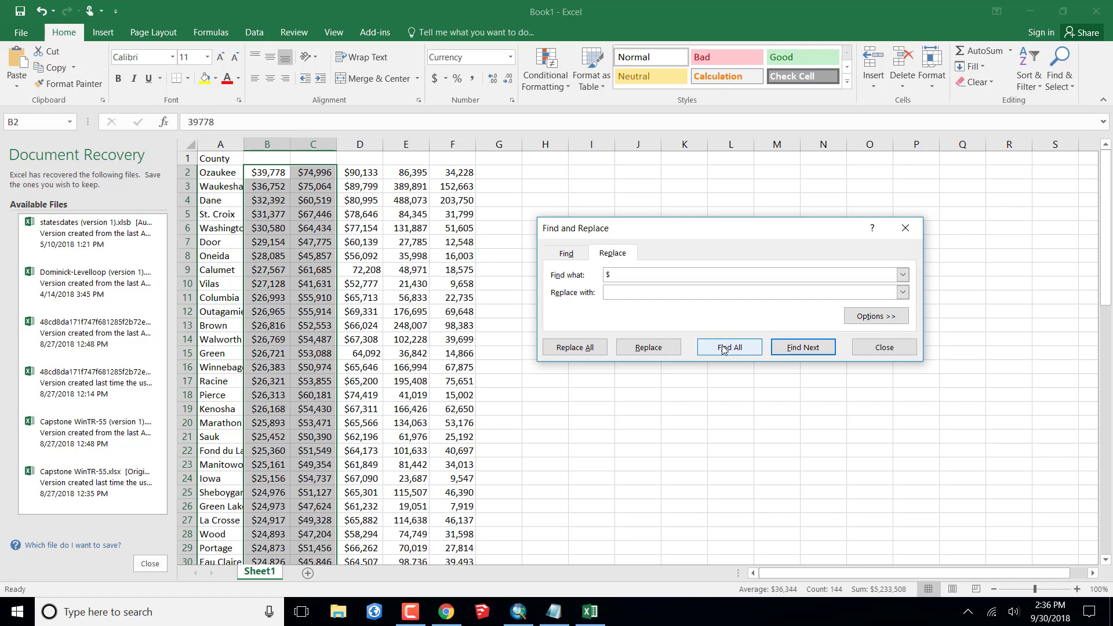
{"action": "left_click", "coordinate": [584, 348]}
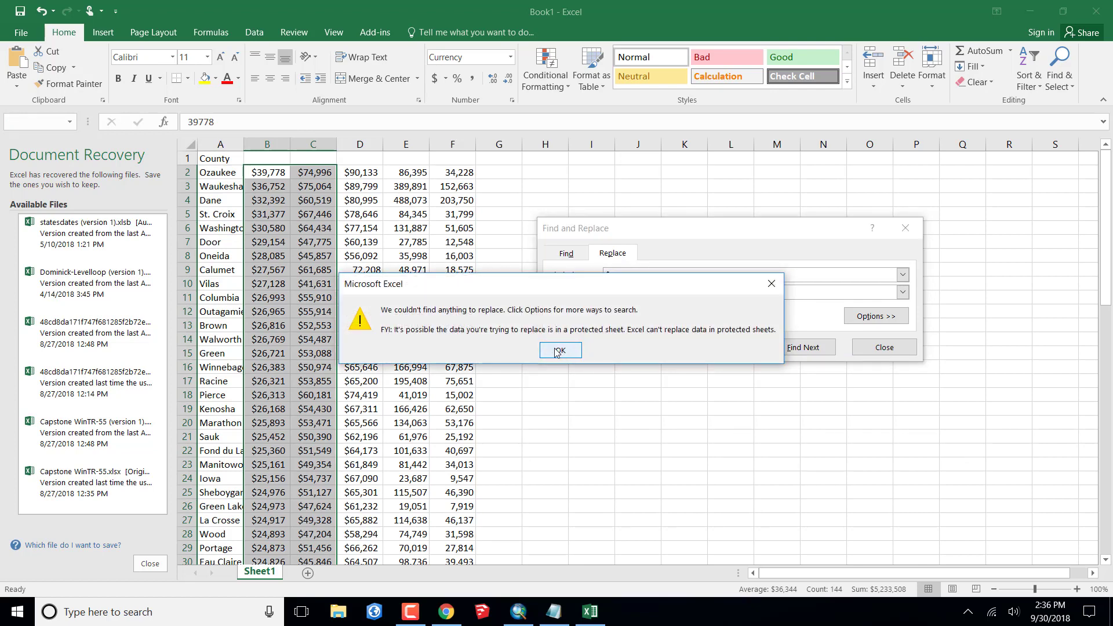
{"action": "left_click", "coordinate": [558, 350]}
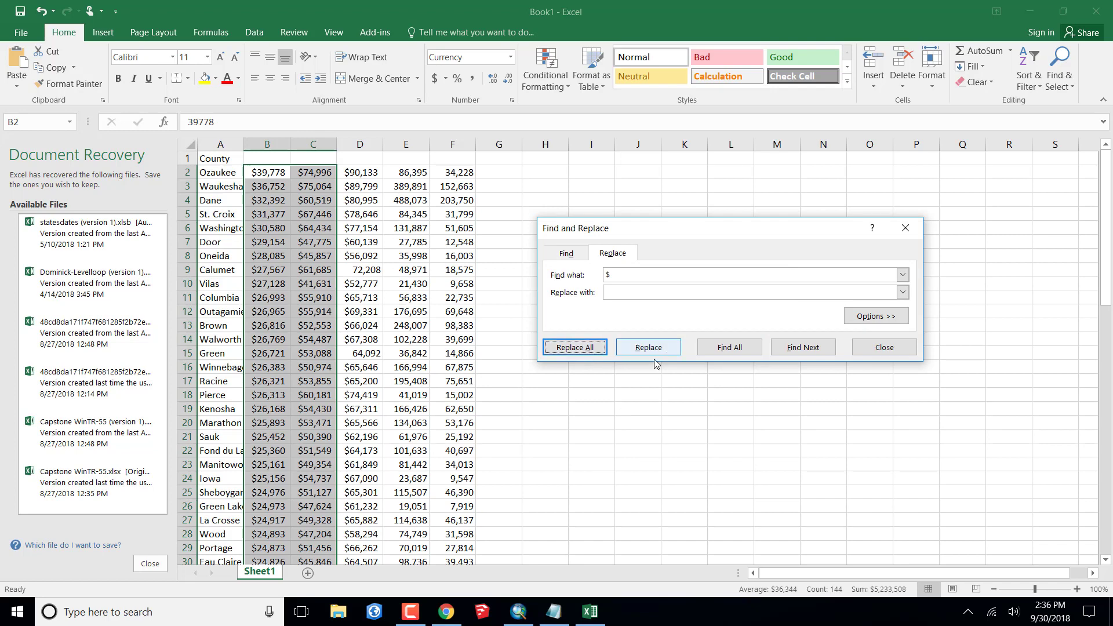
{"action": "left_click", "coordinate": [881, 348]}
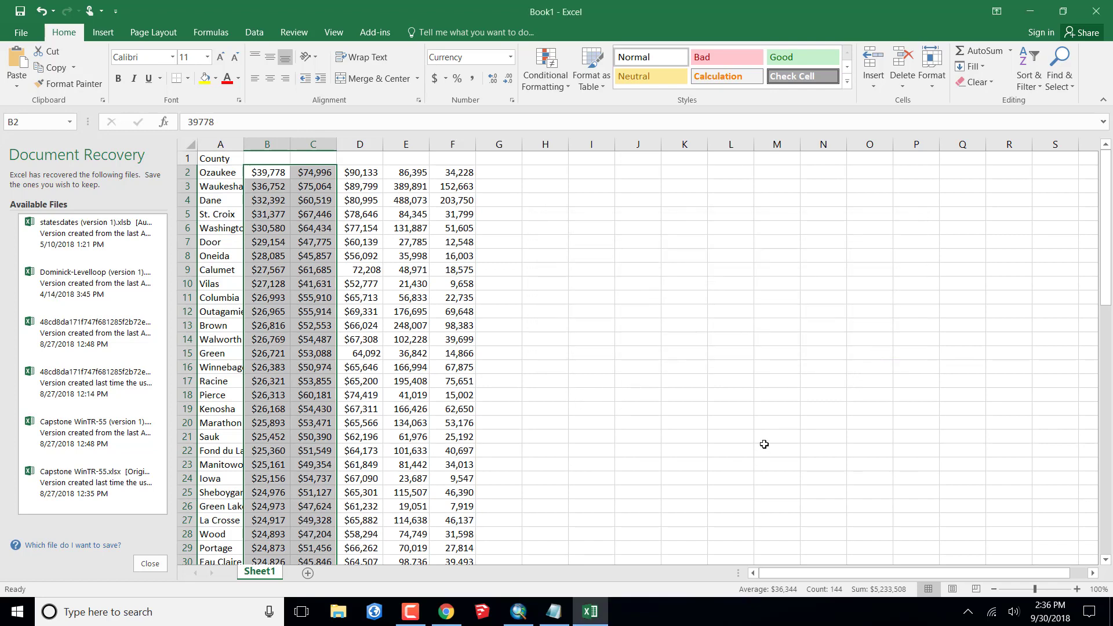
Format the income values in B2:D72 as Number with 0 decimal places and no thousands separator
{"action": "scroll", "coordinate": [763, 444], "scroll_direction": "down", "scroll_amount": 6}
{"action": "scroll", "coordinate": [763, 444], "scroll_direction": "down", "scroll_amount": 13}
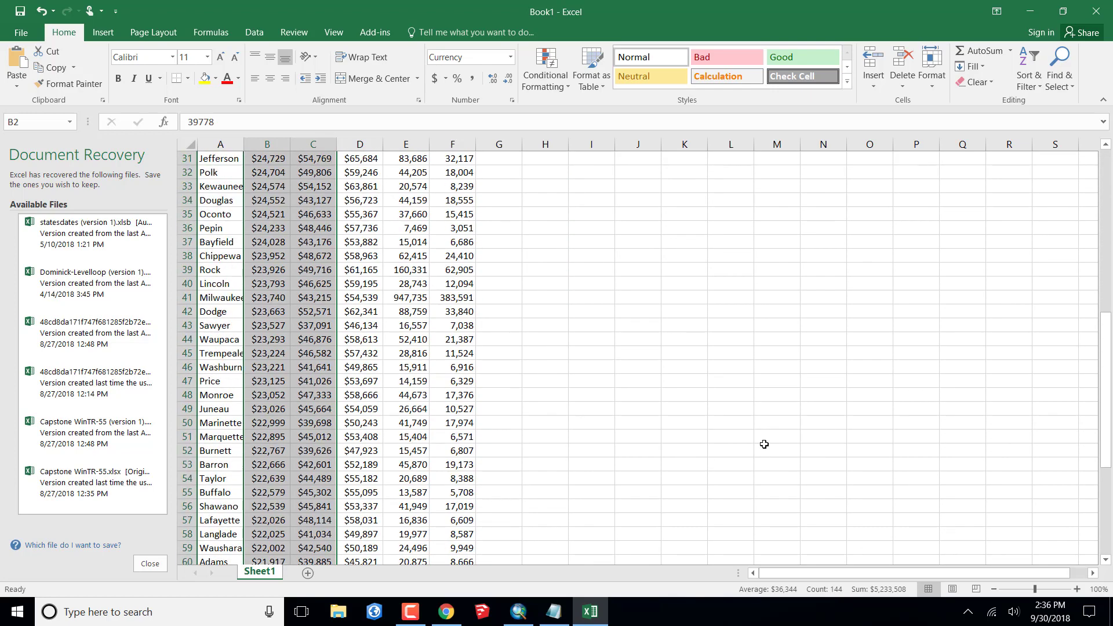
{"action": "scroll", "coordinate": [764, 444], "scroll_direction": "up", "scroll_amount": 2}
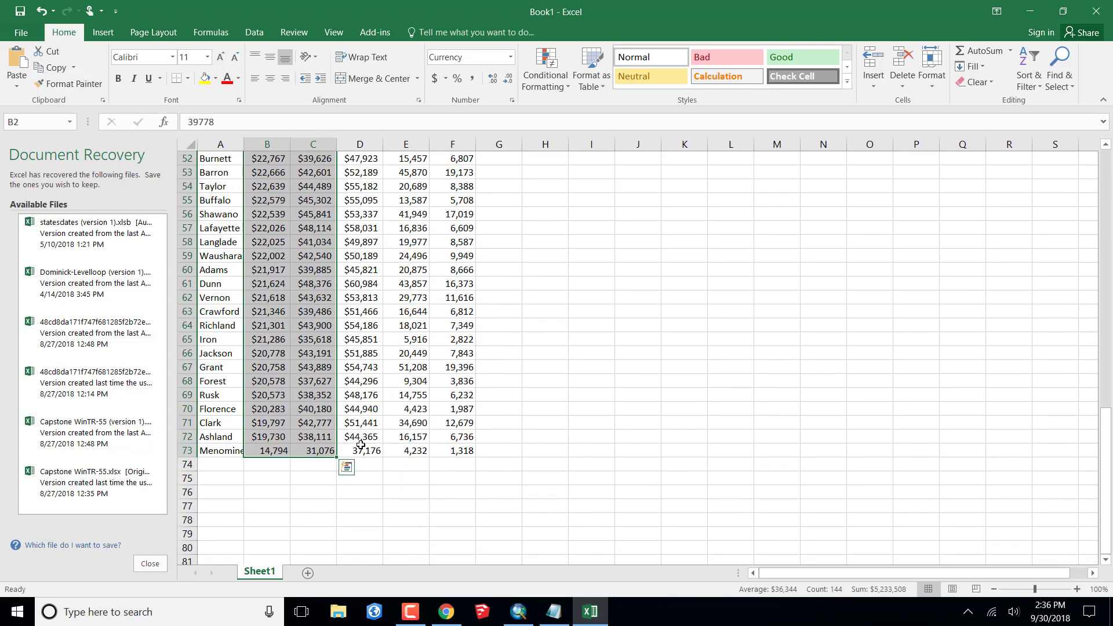
{"action": "left_click_drag", "start_coordinate": [361, 436], "coordinate": [290, 101]}
{"action": "left_click_drag", "start_coordinate": [267, 164], "coordinate": [267, 172]}
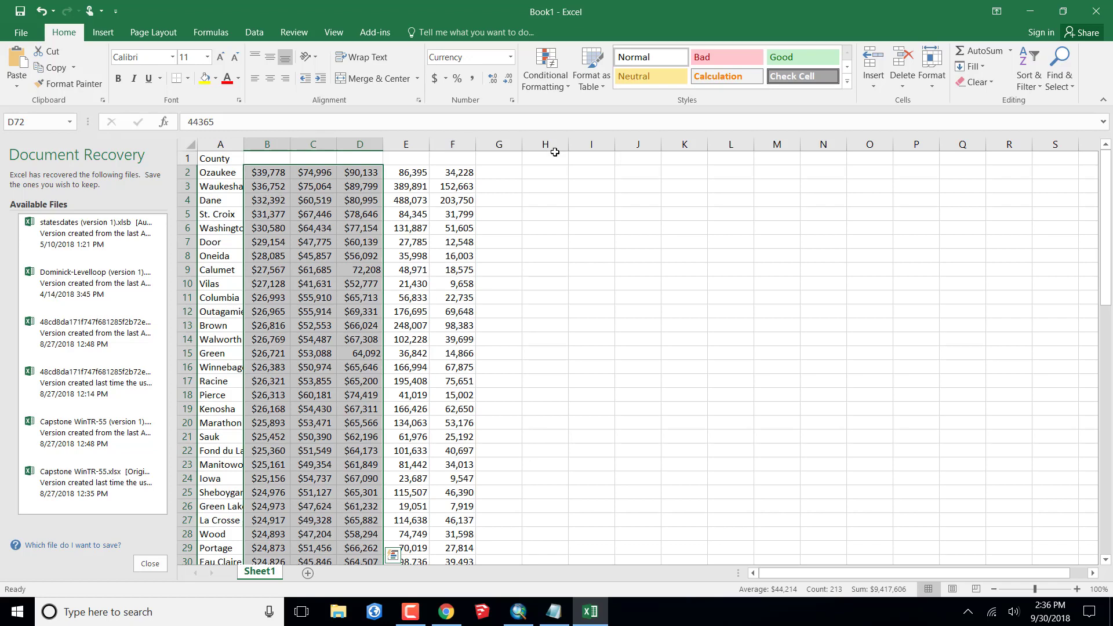
{"action": "right_click", "coordinate": [265, 169]}
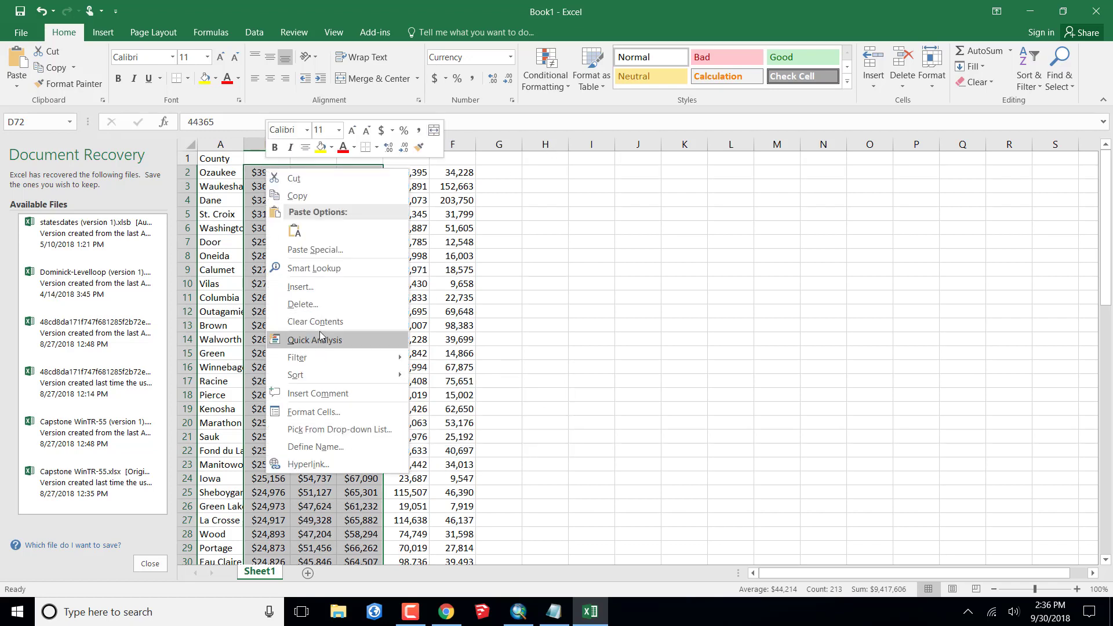
{"action": "left_click", "coordinate": [320, 410]}
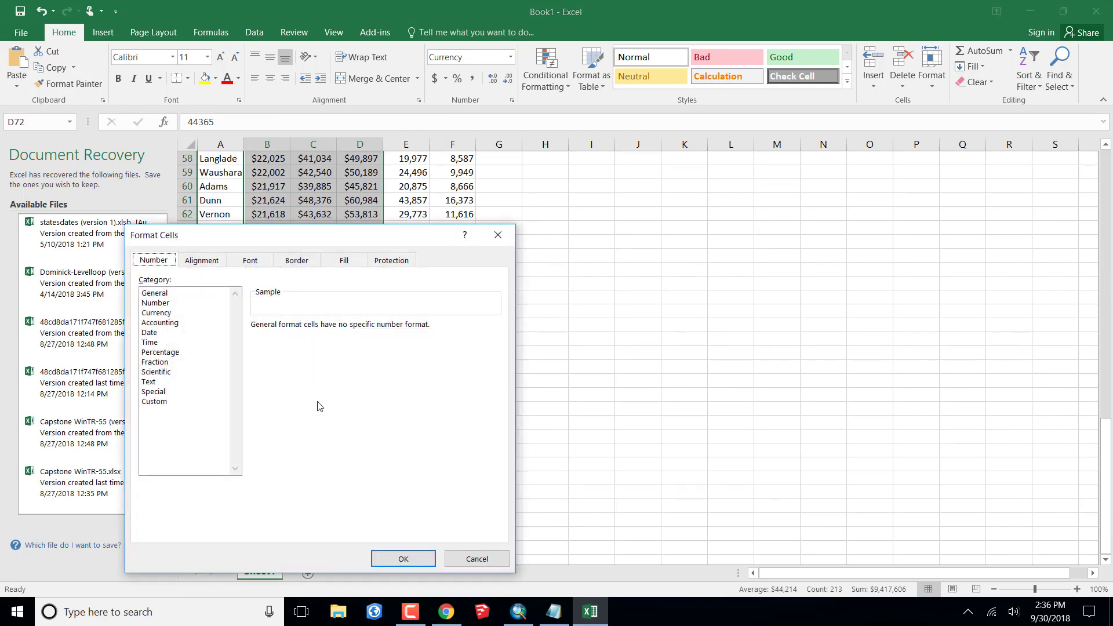
{"action": "left_click", "coordinate": [155, 303]}
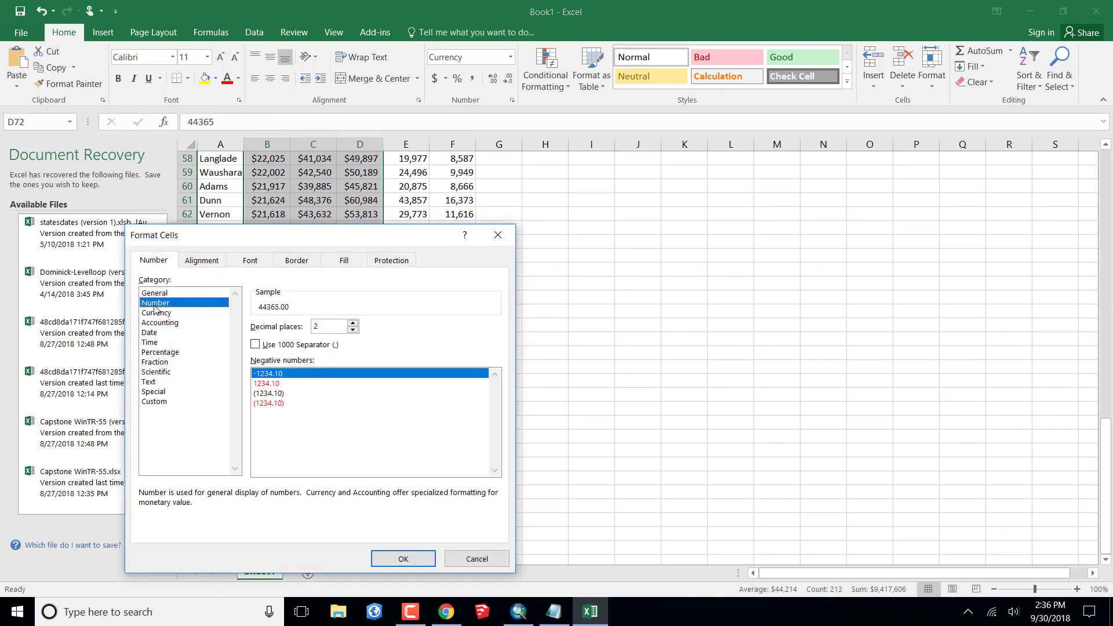
{"action": "left_click", "coordinate": [352, 330]}
{"action": "left_click", "coordinate": [352, 330]}
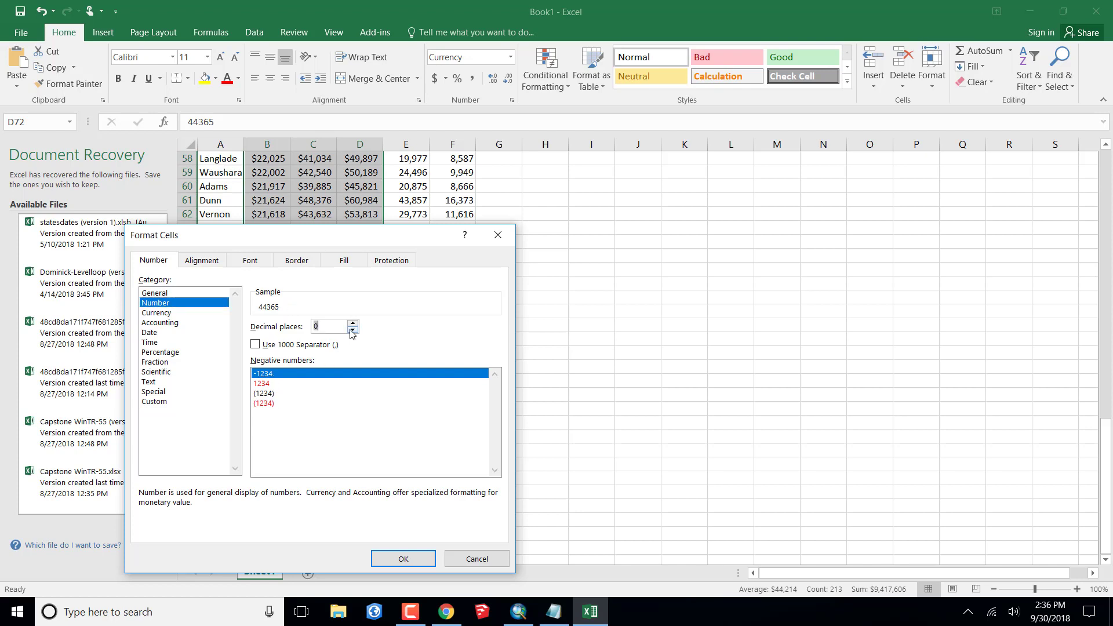
{"action": "left_click", "coordinate": [398, 557]}
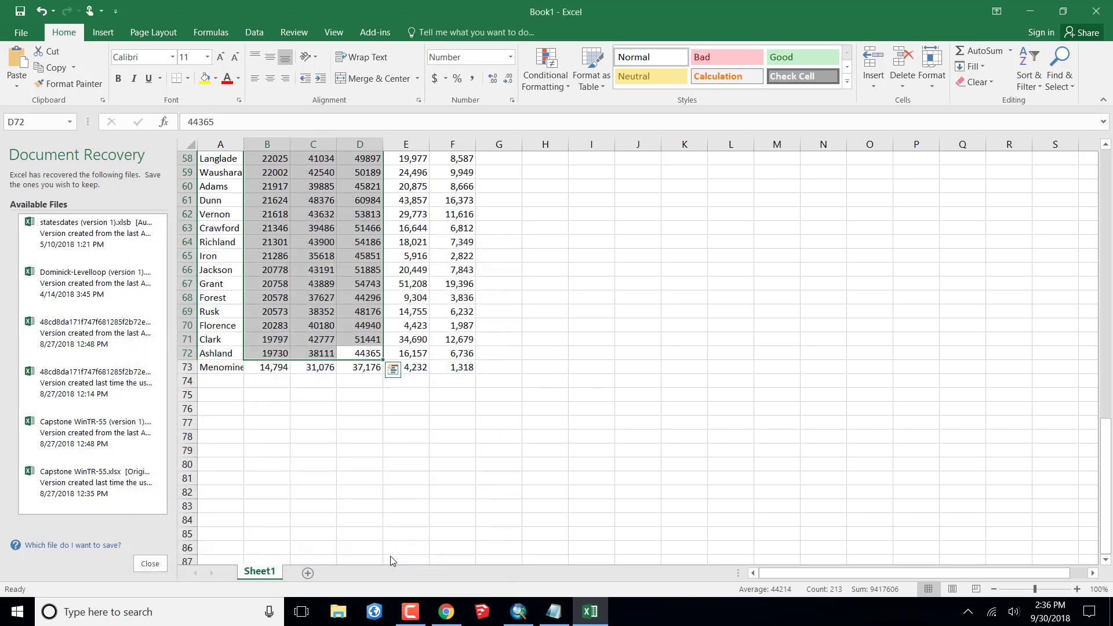
Check the number formatting of the income columns across all county rows, including the last row
{"action": "left_click", "coordinate": [443, 467]}
{"action": "scroll", "coordinate": [442, 471], "scroll_direction": "up", "scroll_amount": 11}
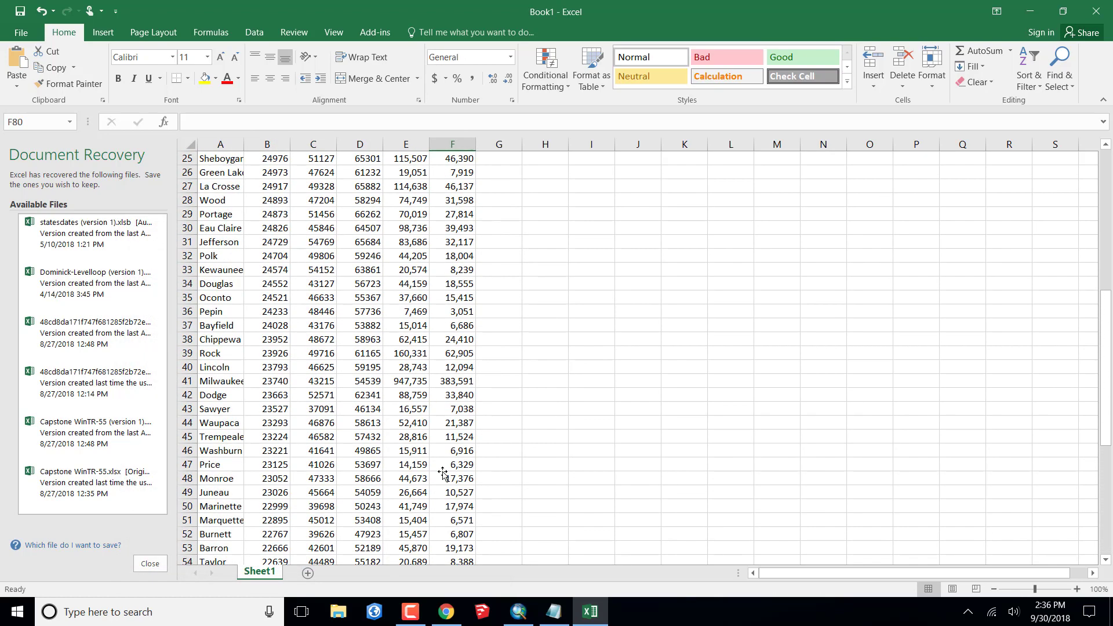
{"action": "scroll", "coordinate": [442, 472], "scroll_direction": "up", "scroll_amount": 5}
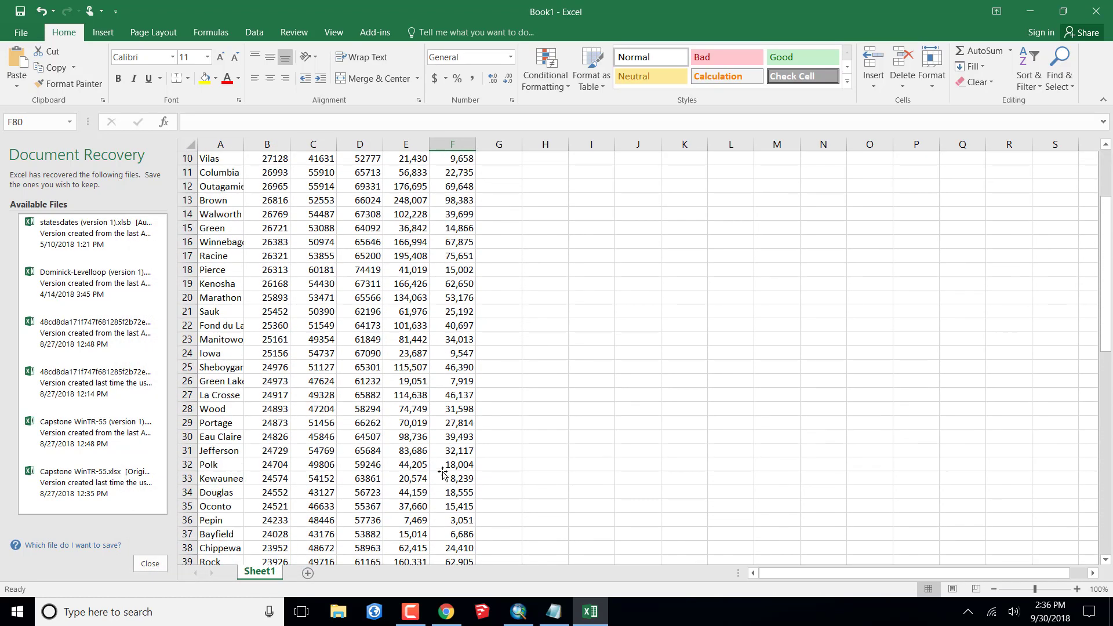
{"action": "scroll", "coordinate": [443, 472], "scroll_direction": "down", "scroll_amount": 15}
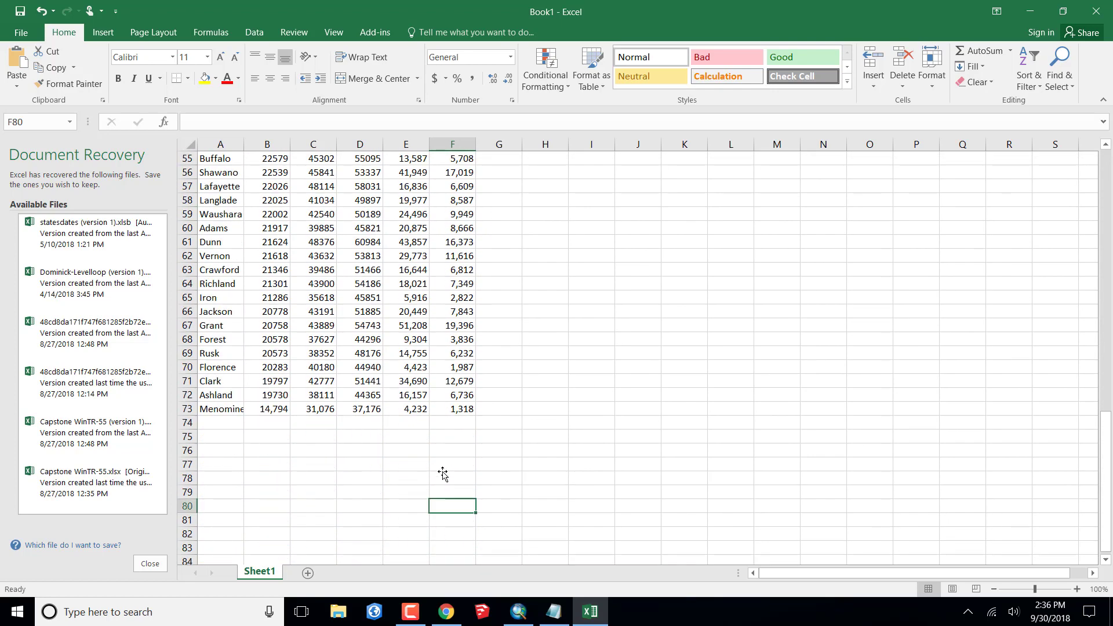
{"action": "scroll", "coordinate": [443, 473], "scroll_direction": "down", "scroll_amount": 1}
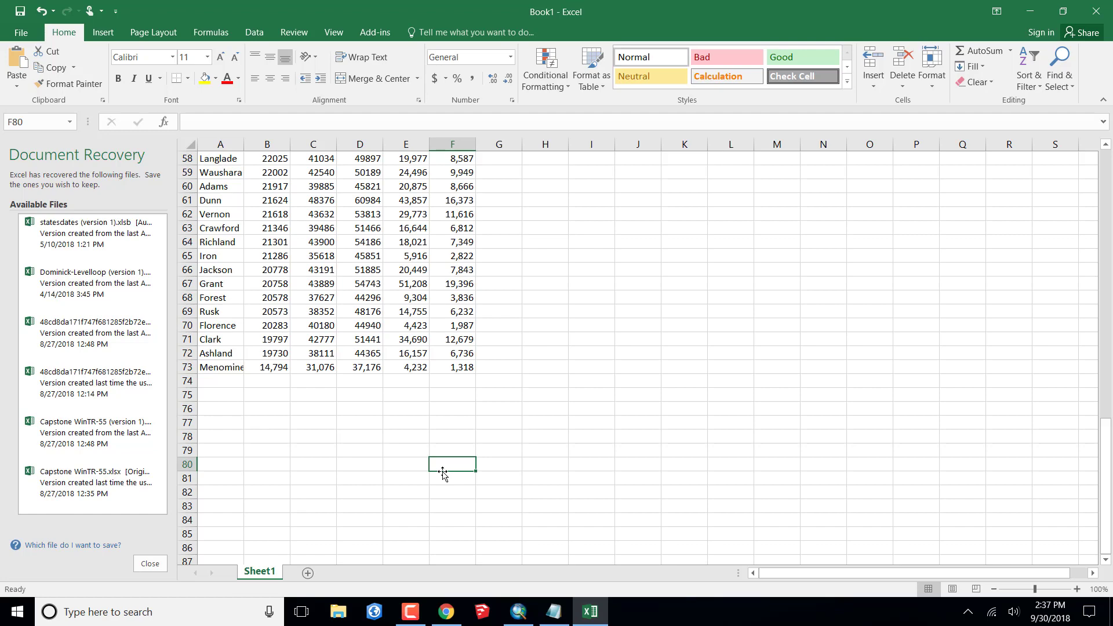
{"action": "scroll", "coordinate": [443, 474], "scroll_direction": "up", "scroll_amount": 15}
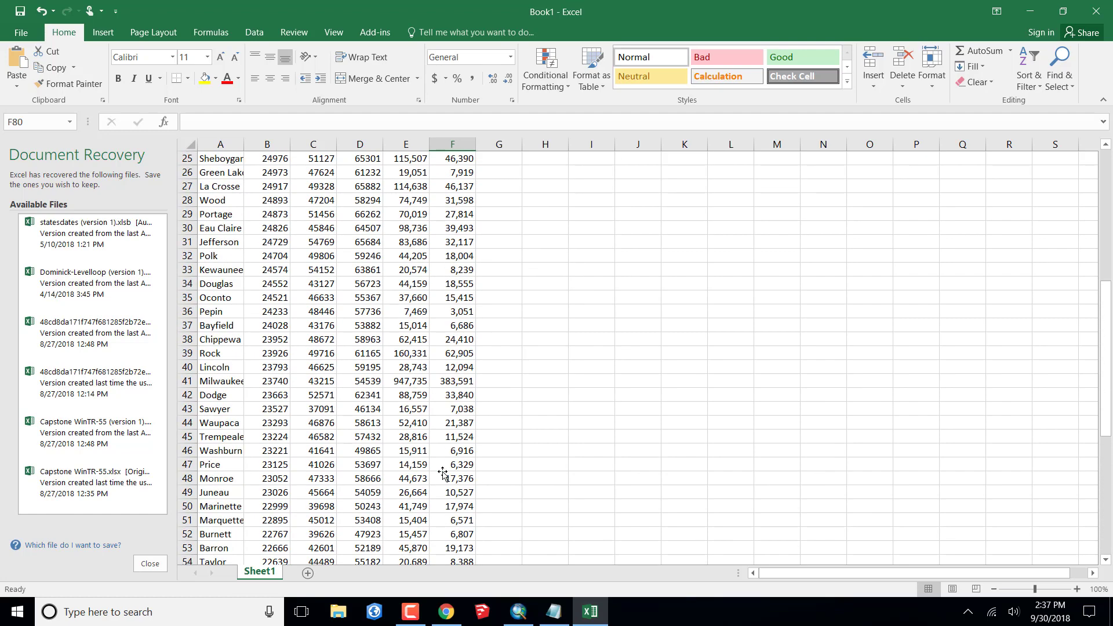
{"action": "scroll", "coordinate": [443, 474], "scroll_direction": "up", "scroll_amount": 4}
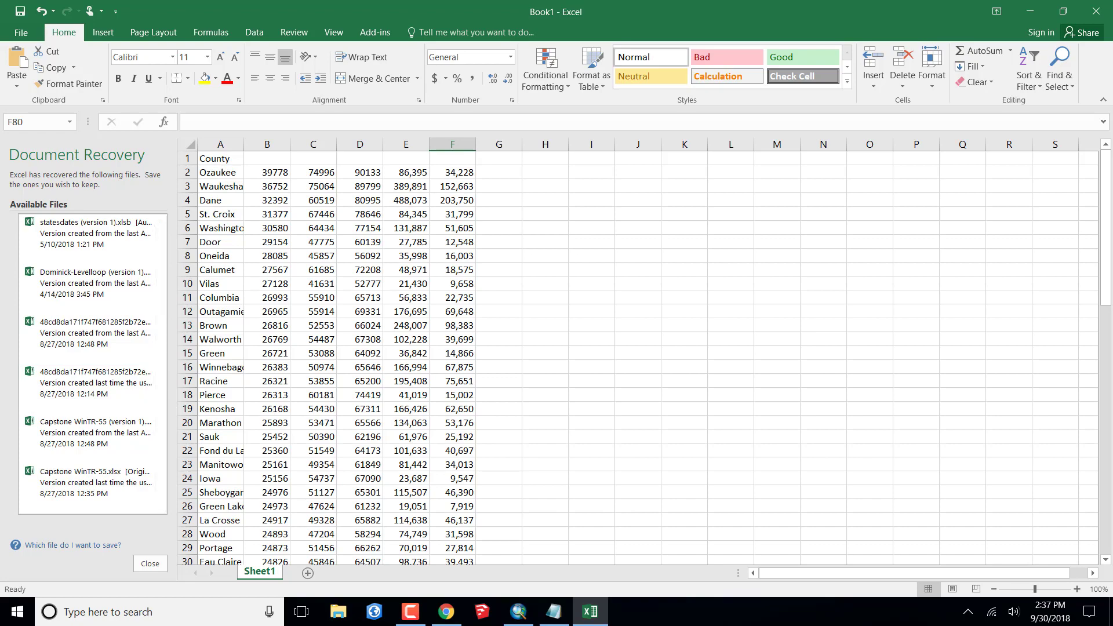
Look up the county table's column headings on the Wikipedia page in Chrome, return to Excel and enter PerCapita as the header in B1
{"action": "left_click", "coordinate": [453, 615]}
{"action": "scroll", "coordinate": [782, 479], "scroll_direction": "up", "scroll_amount": 8}
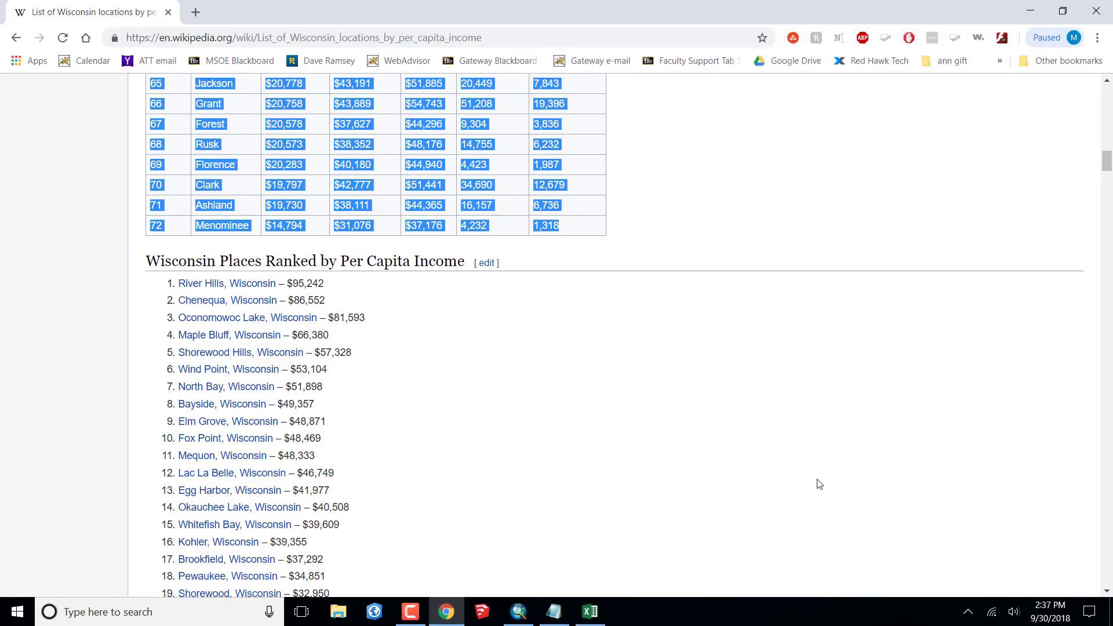
{"action": "scroll", "coordinate": [838, 397], "scroll_direction": "up", "scroll_amount": 16}
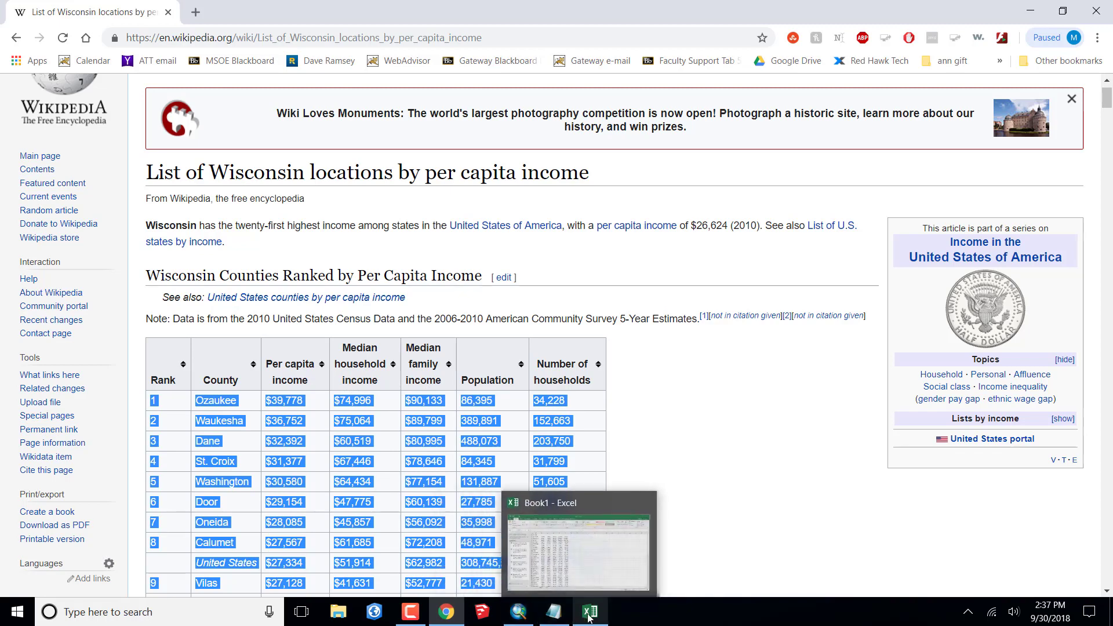
{"action": "left_click", "coordinate": [458, 510]}
{"action": "left_click", "coordinate": [273, 159]}
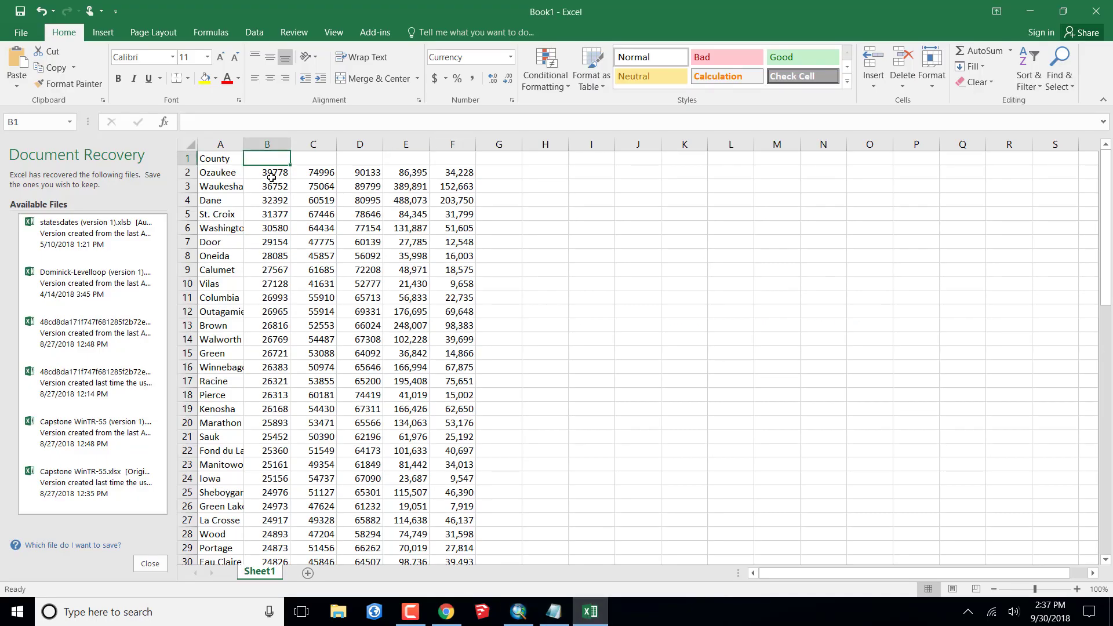
{"action": "type", "text": "P"}
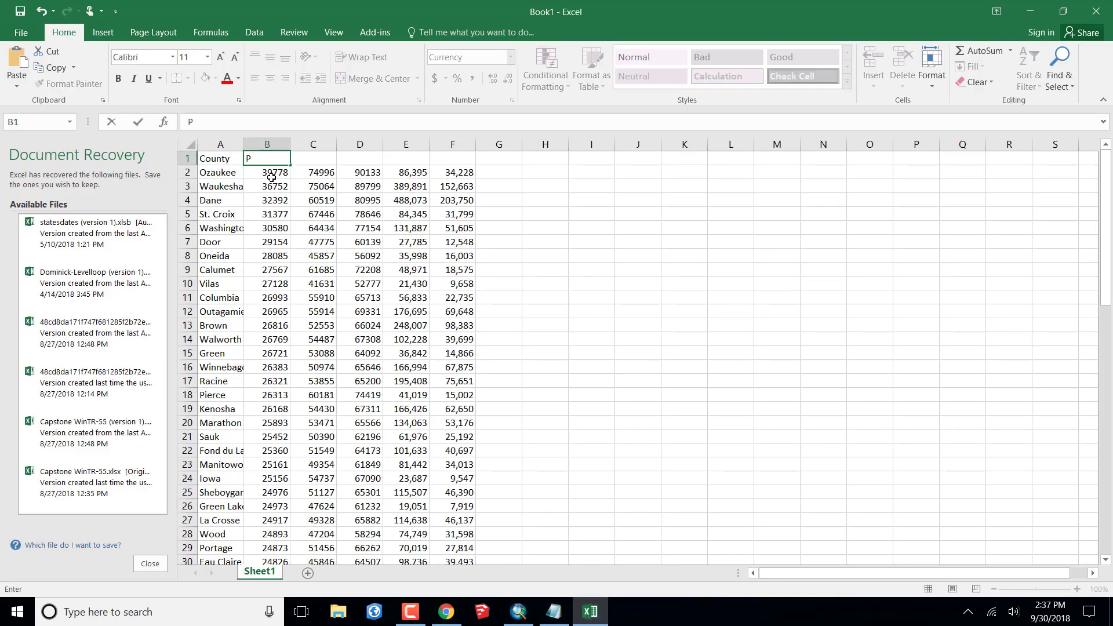
{"action": "type", "text": "erCapita"}
{"action": "key", "text": "Tab"}
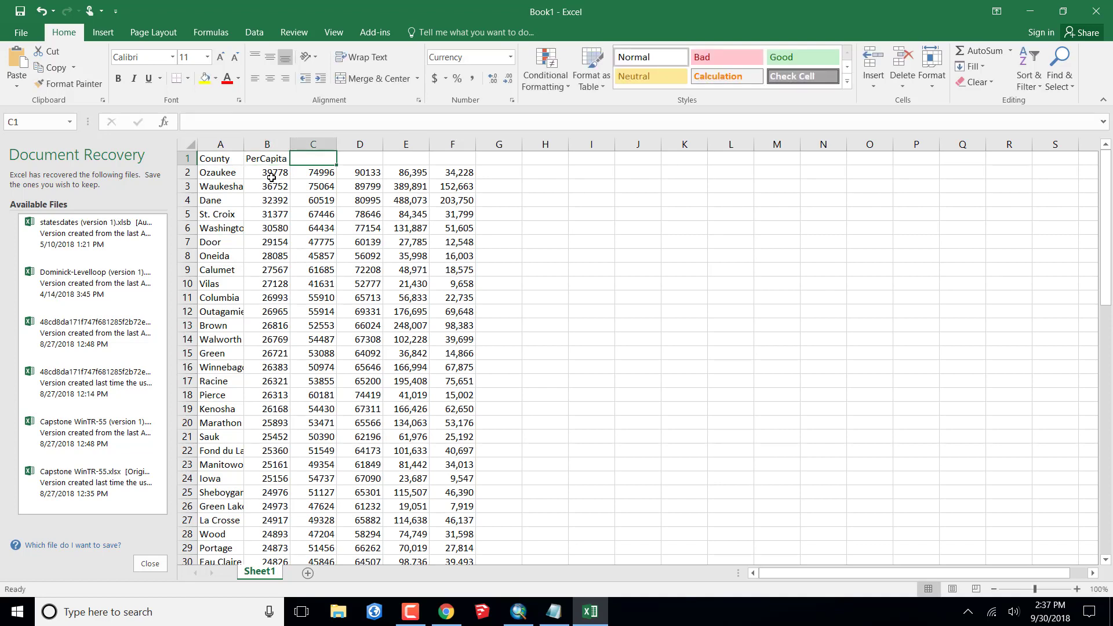
Enter MedianHousehold as the header in C1
{"action": "type", "text": "Media"}
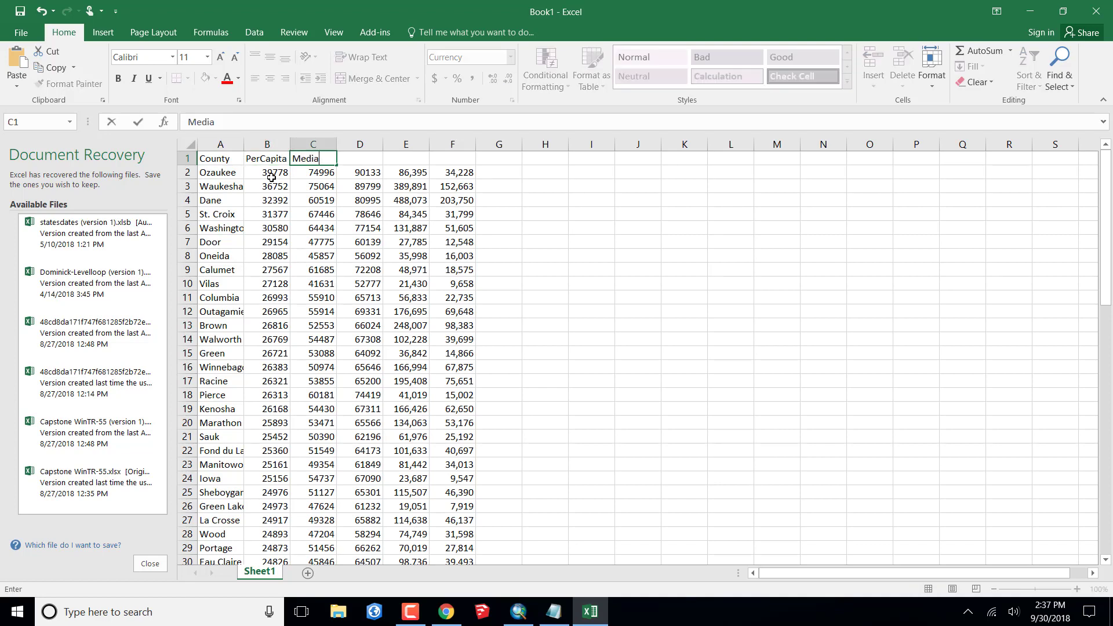
{"action": "type", "text": "nHousehold"}
{"action": "left_click", "coordinate": [526, 251]}
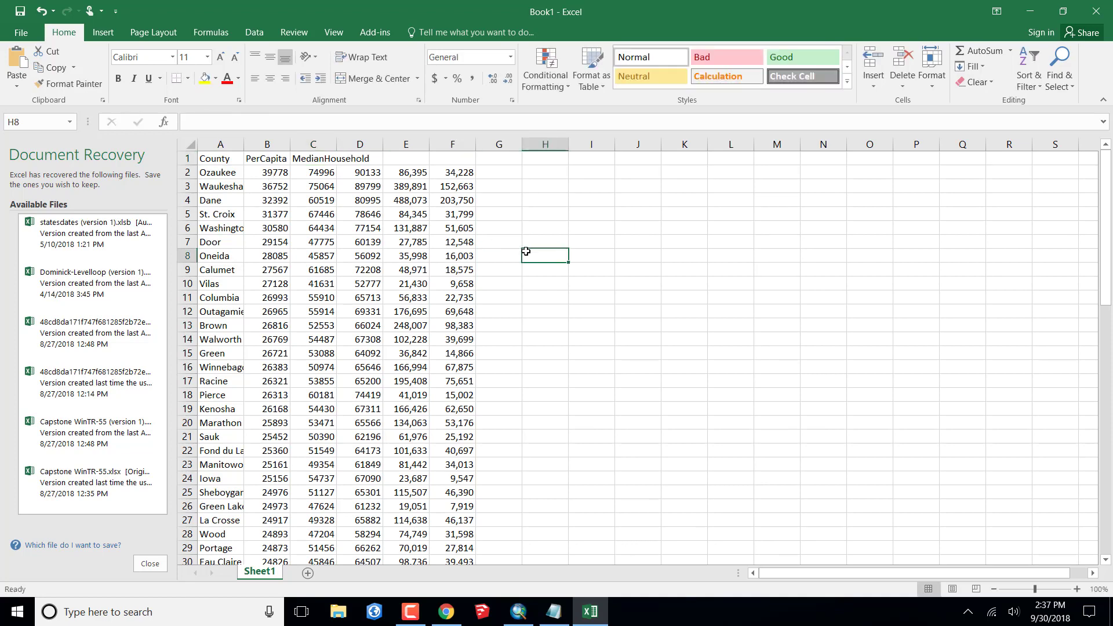
Check the next column heading on the Wikipedia page in Chrome, return to Excel and enter MedianFamily as the header in D1
{"action": "left_click", "coordinate": [357, 155]}
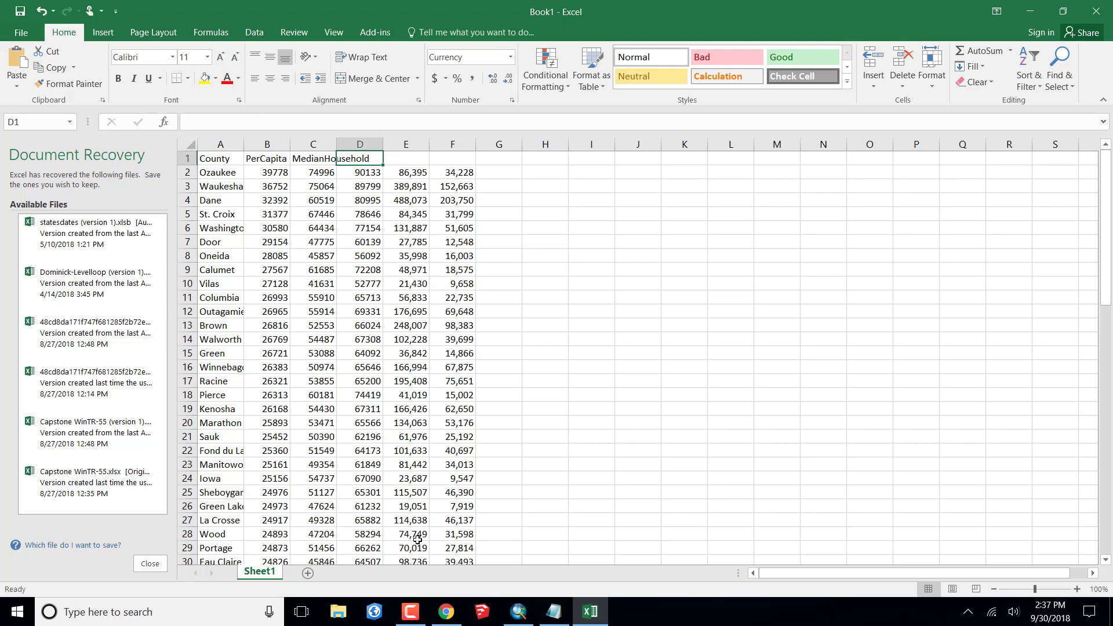
{"action": "left_click", "coordinate": [444, 613]}
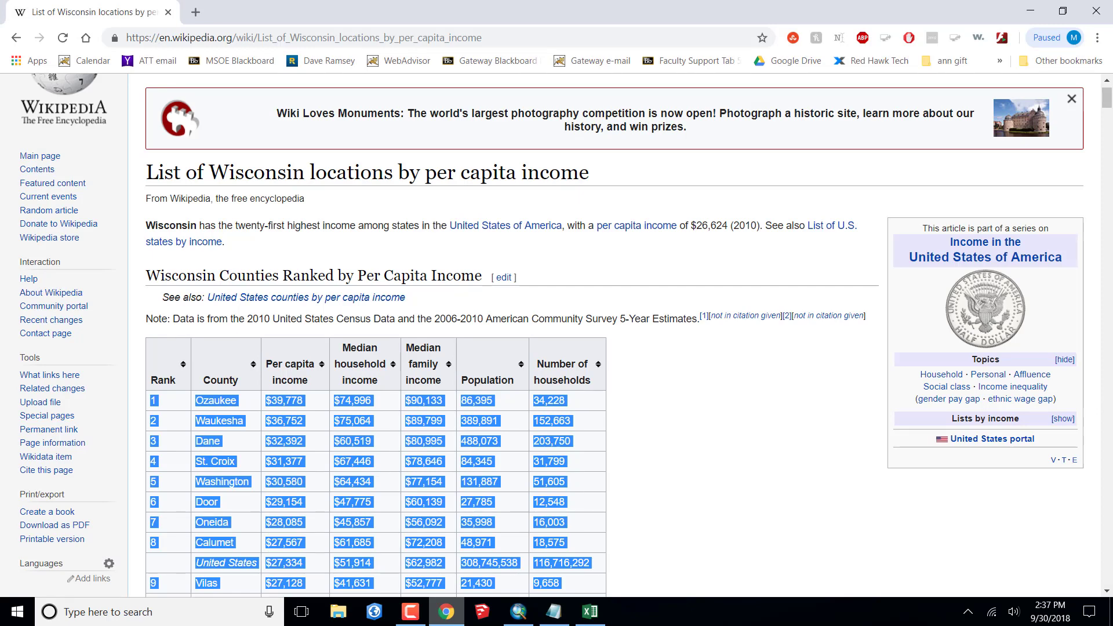
{"action": "left_click", "coordinate": [590, 613]}
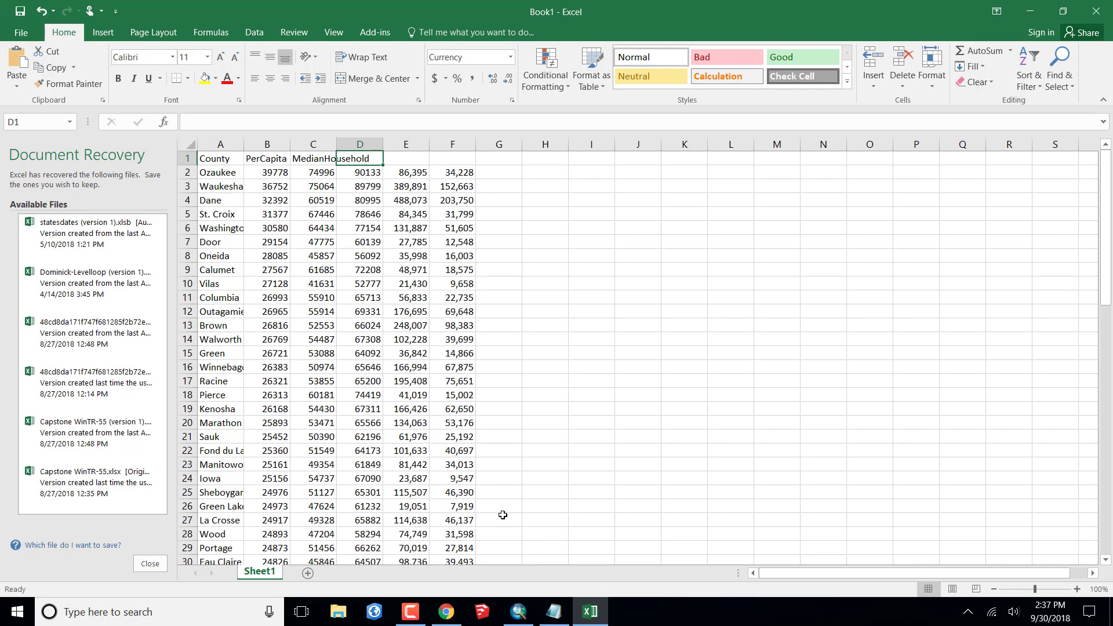
{"action": "type", "text": "Median "}
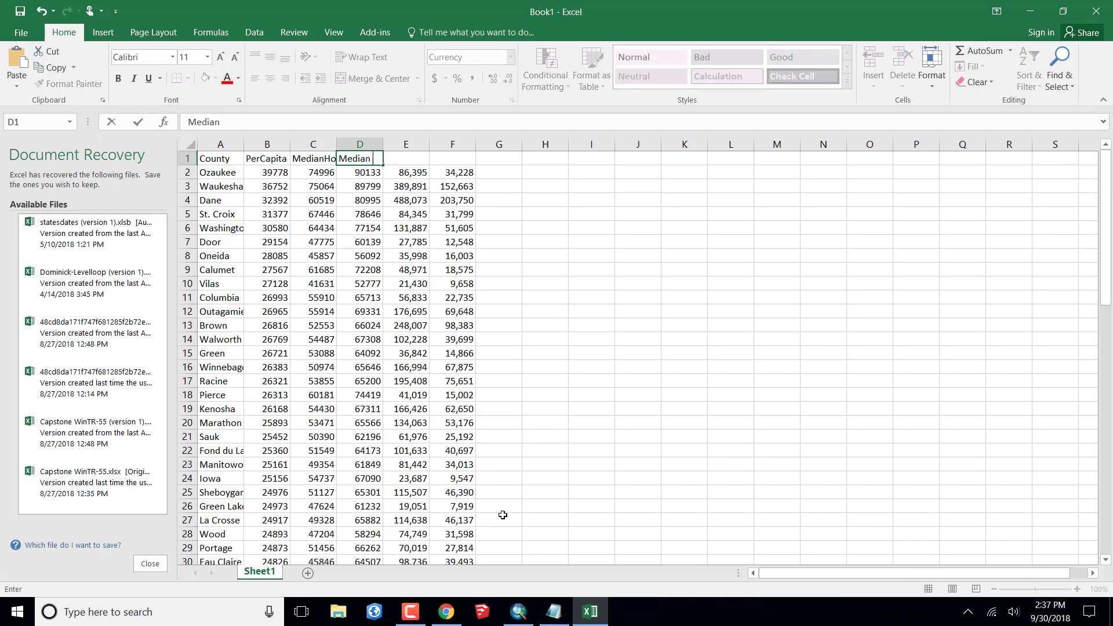
{"action": "type", "text": "Family"}
{"action": "key", "text": "Tab"}
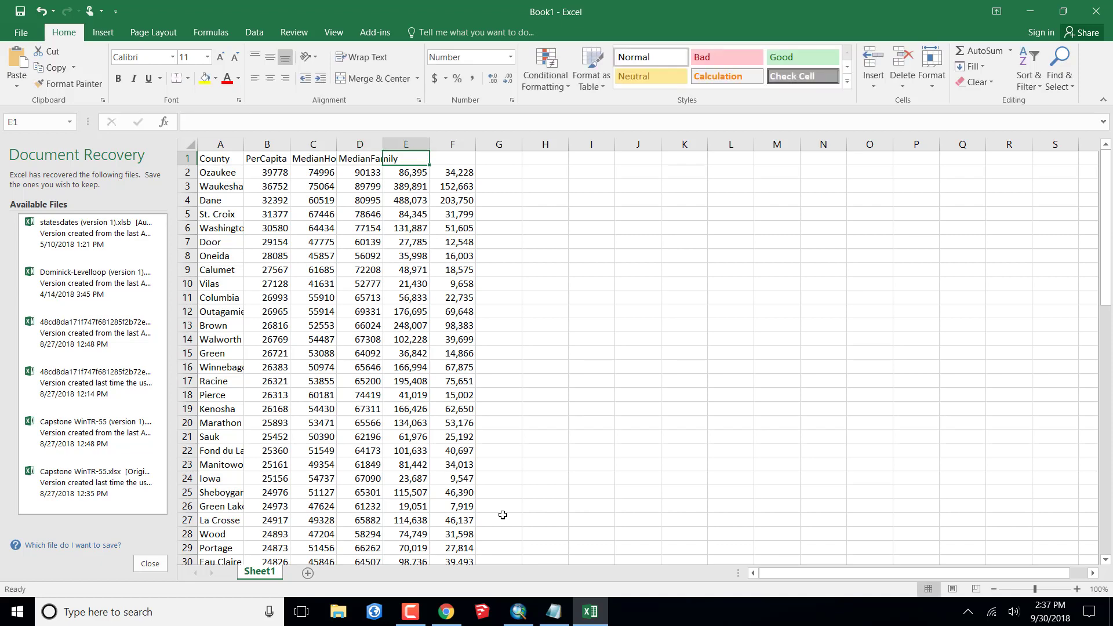
Enter the headers Population in E1 and Households in F1
{"action": "type", "text": "Population"}
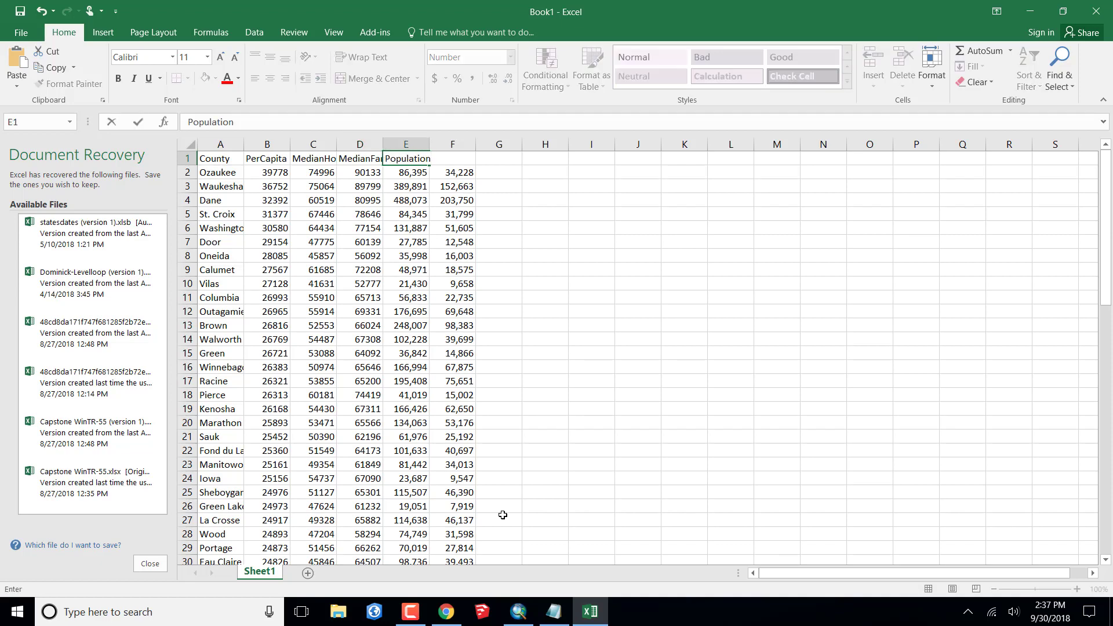
{"action": "key", "text": "Tab"}
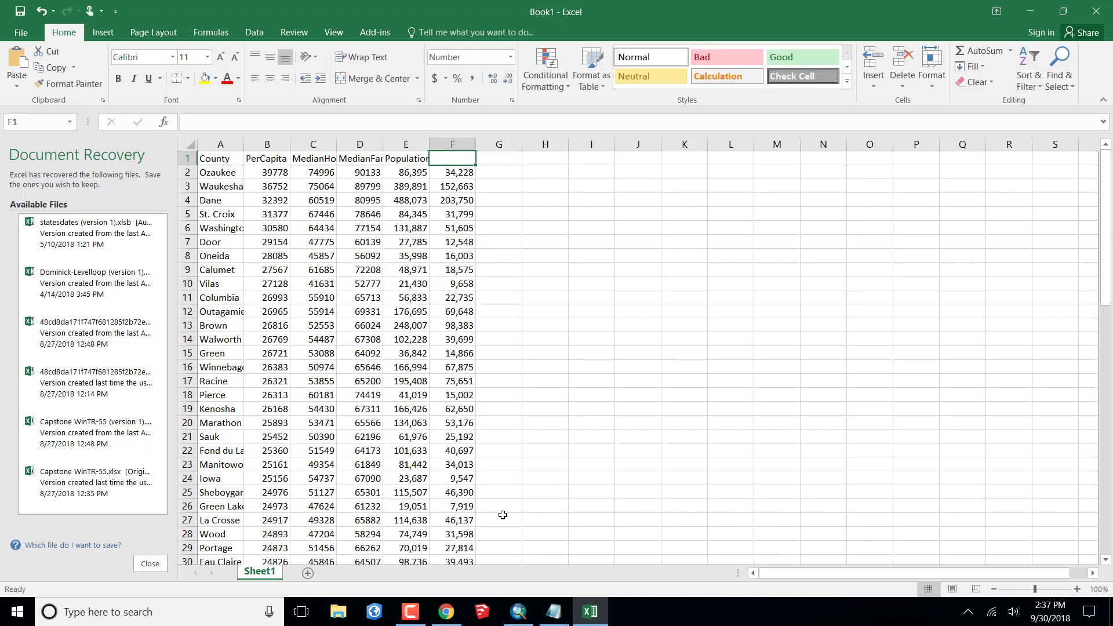
{"action": "type", "text": "Hous"}
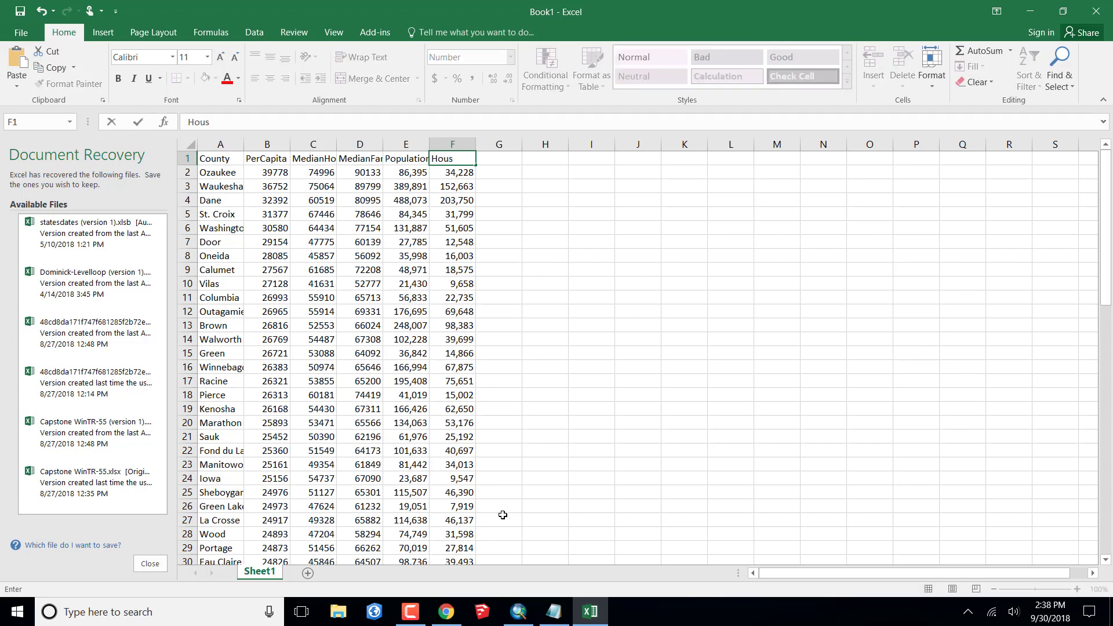
{"action": "type", "text": "eholds"}
{"action": "key", "text": "Return"}
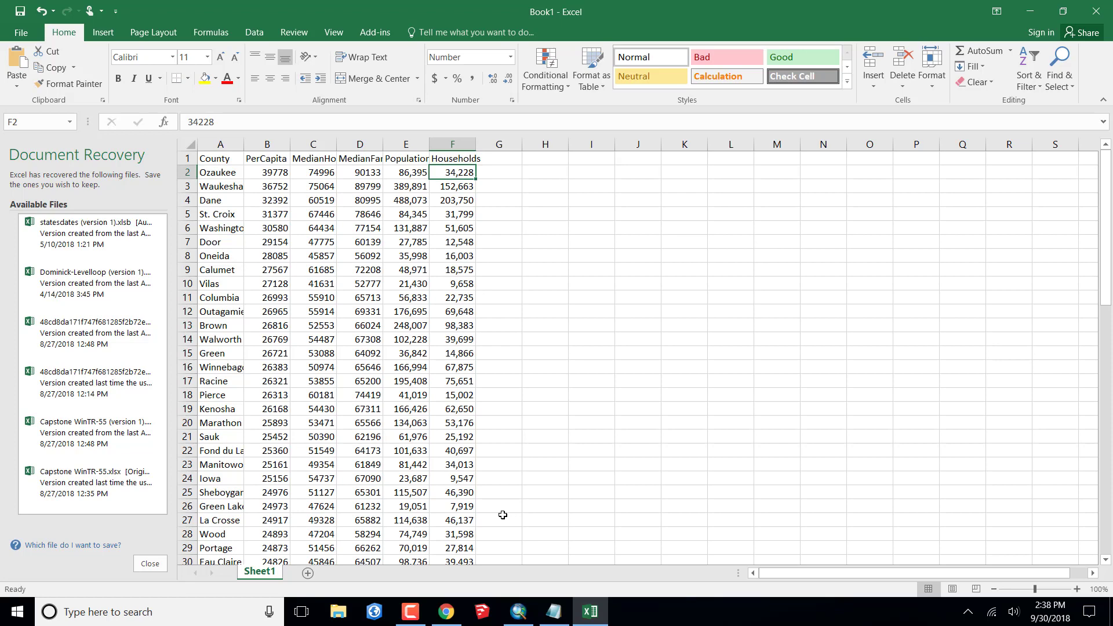
{"action": "scroll", "coordinate": [565, 412], "scroll_direction": "down", "scroll_amount": 2}
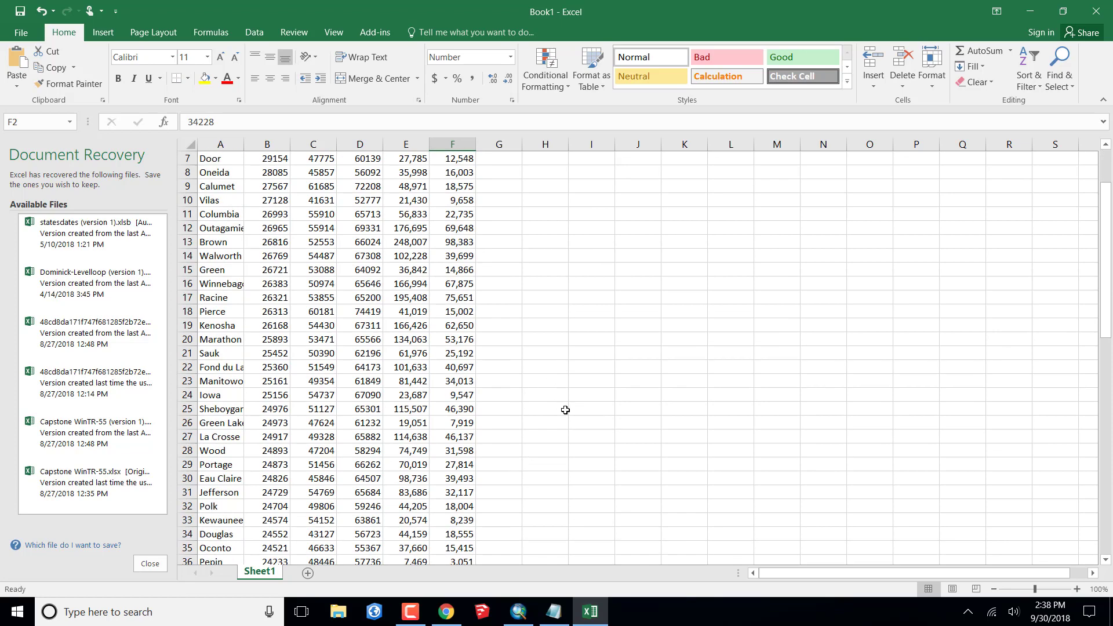
{"action": "scroll", "coordinate": [565, 412], "scroll_direction": "up", "scroll_amount": 2}
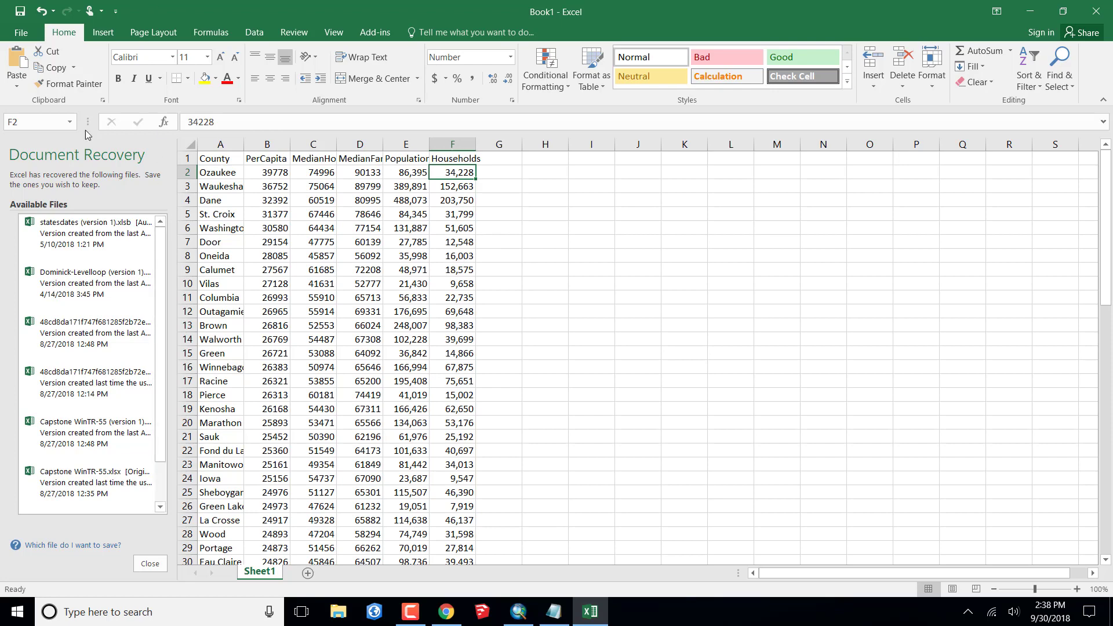
Start saving the workbook to the Downloads folder under the file name WI_County_Income
{"action": "left_click", "coordinate": [19, 33]}
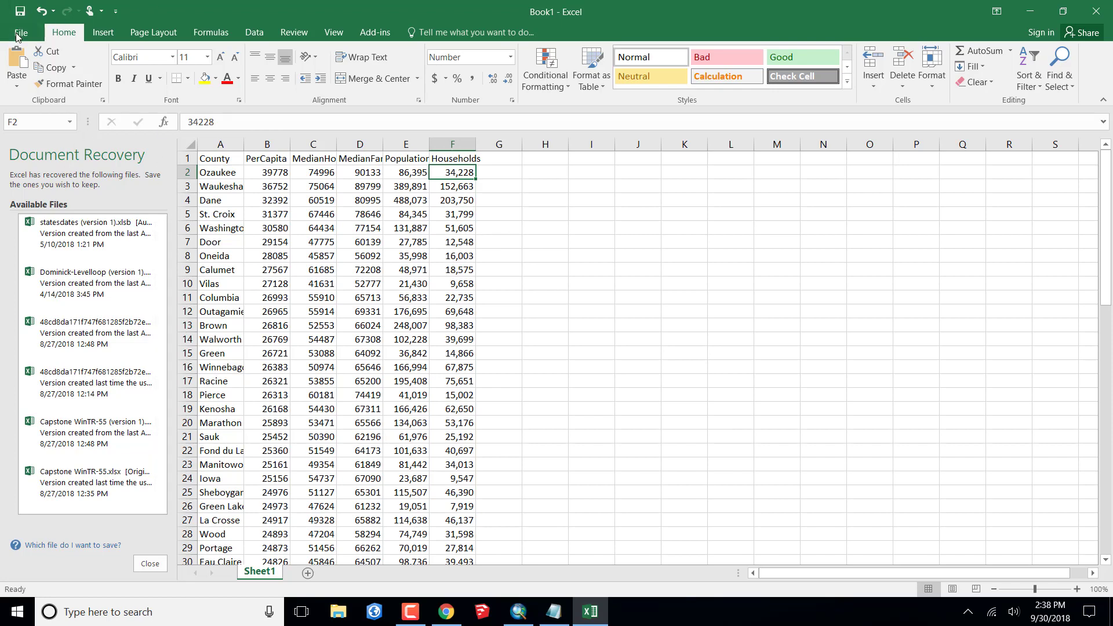
{"action": "left_click", "coordinate": [32, 162]}
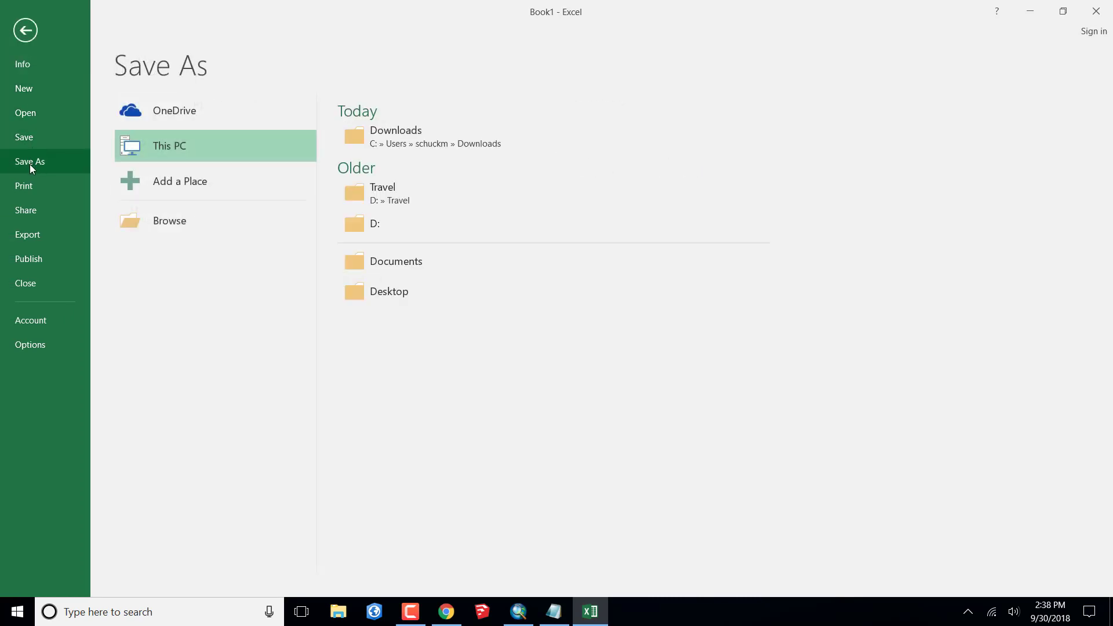
{"action": "left_click", "coordinate": [374, 139]}
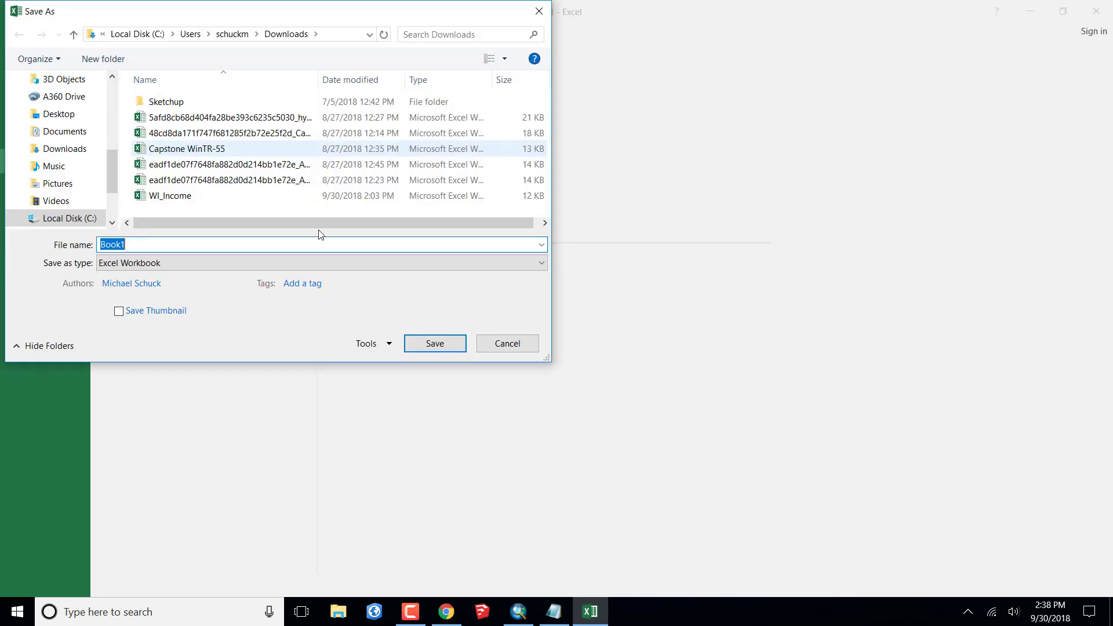
{"action": "left_click", "coordinate": [267, 244]}
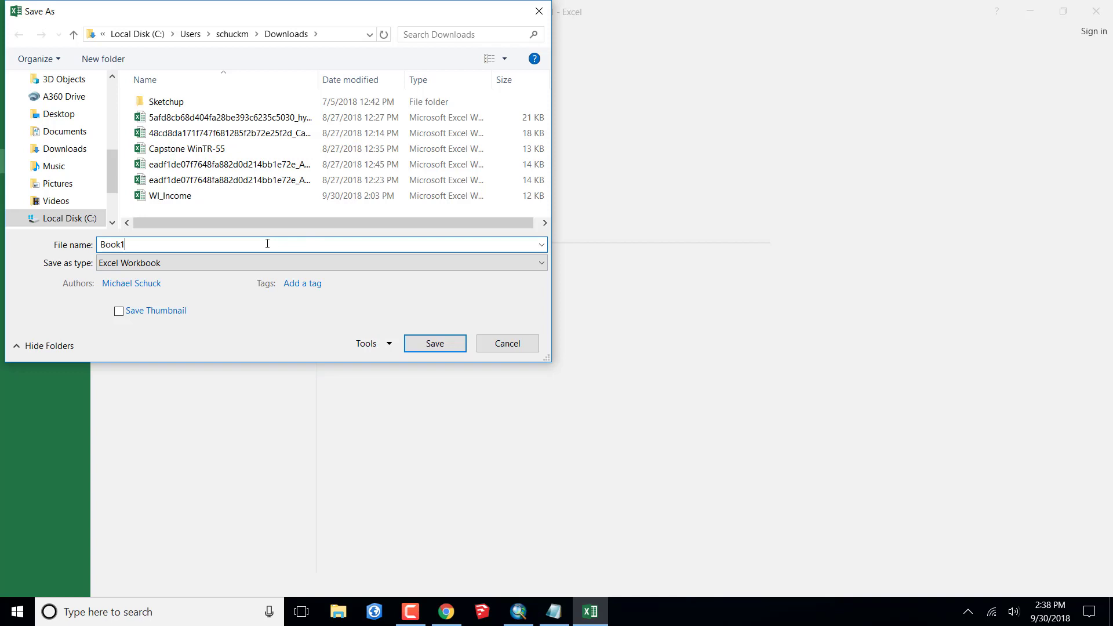
{"action": "key", "text": "BackSpace"}
{"action": "key", "text": "BackSpace"}
{"action": "key", "text": "BackSpace"}
{"action": "type", "text": "WI"}
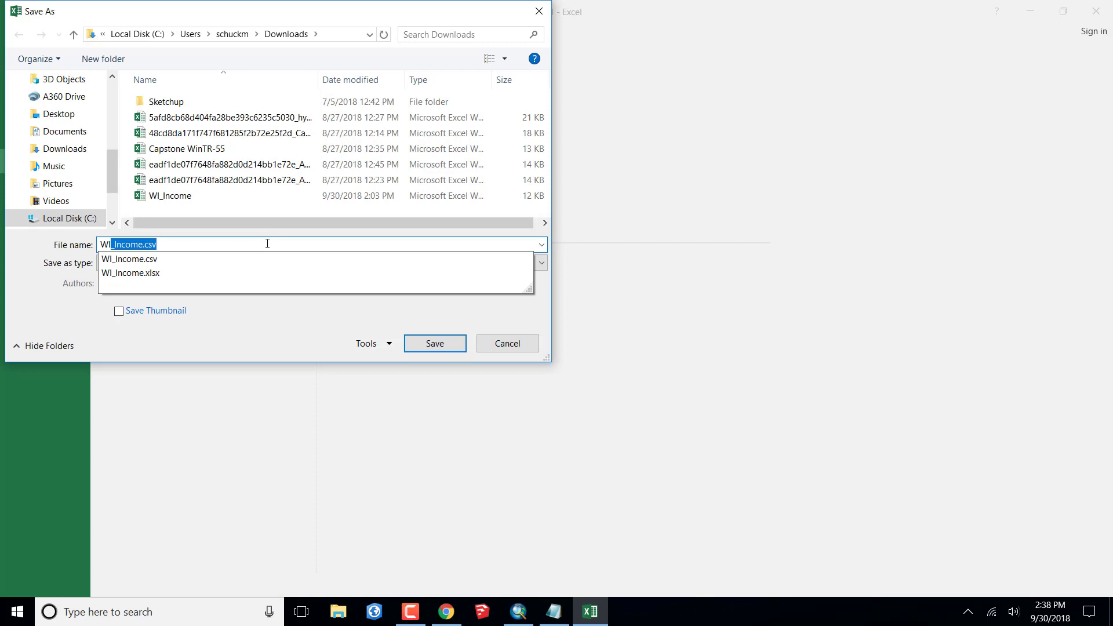
{"action": "type", "text": "_County_Income"}
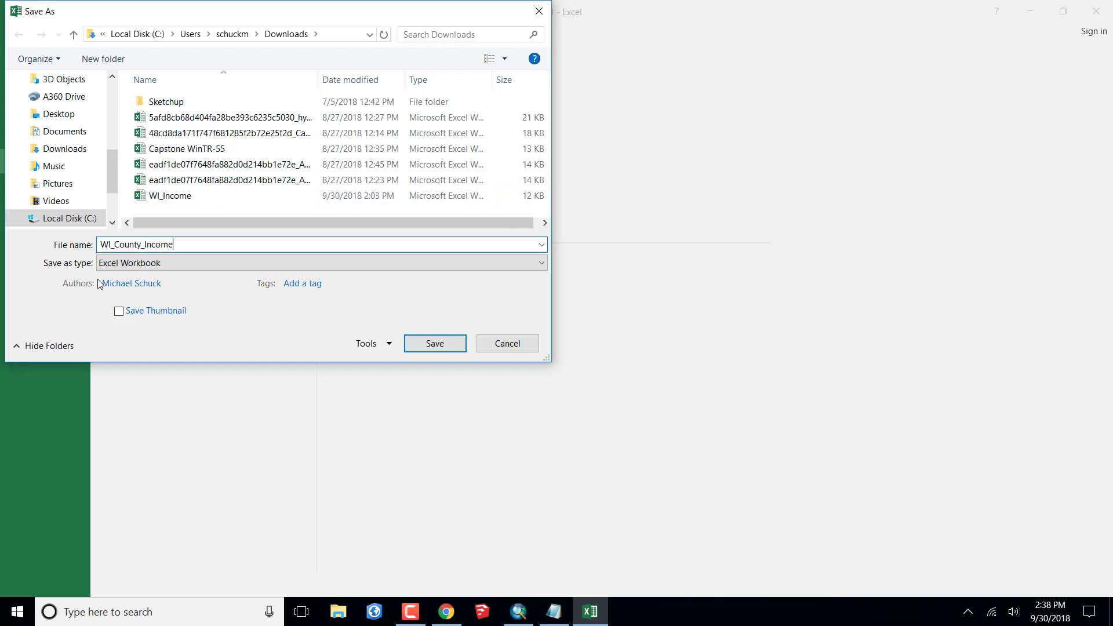
Set the file type to CSV (Comma delimited), save the file and keep using that format
{"action": "left_click", "coordinate": [539, 267]}
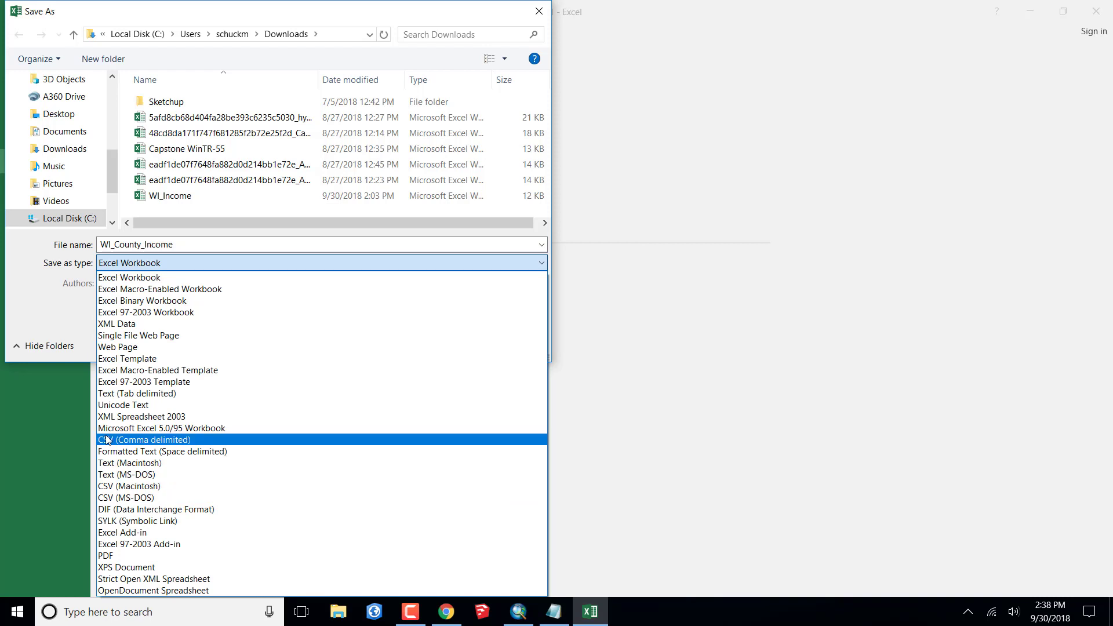
{"action": "left_click", "coordinate": [195, 442]}
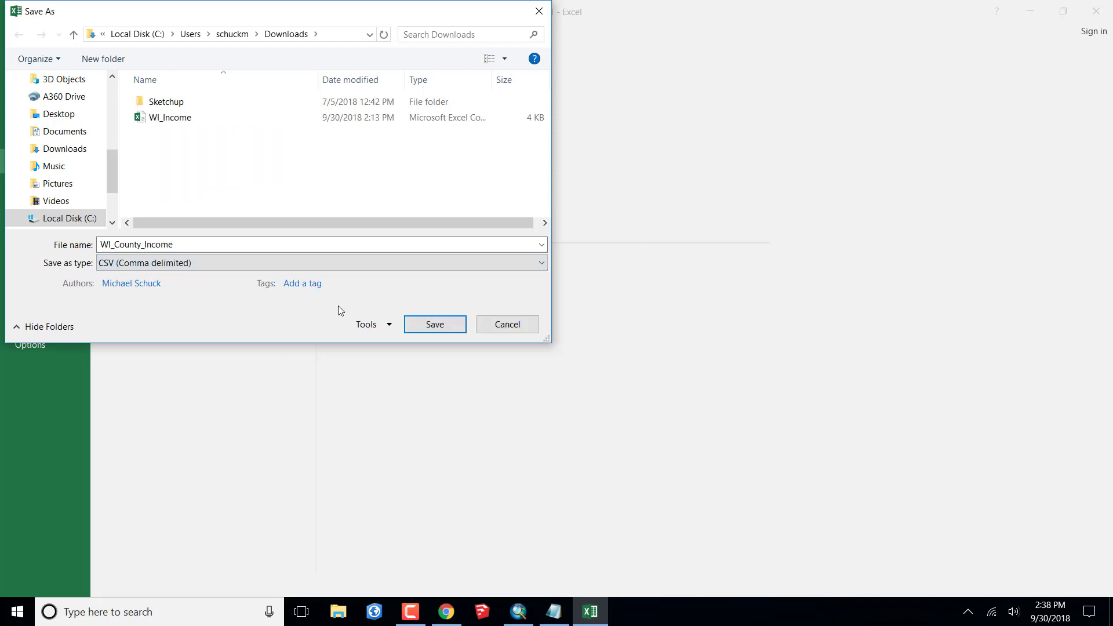
{"action": "left_click", "coordinate": [424, 327]}
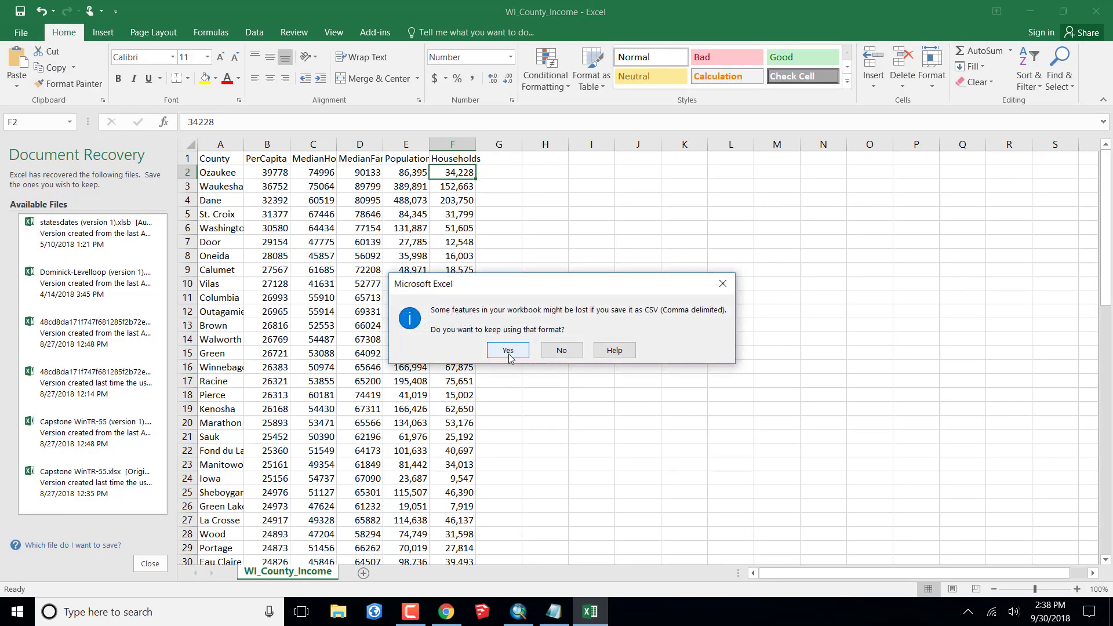
{"action": "left_click", "coordinate": [509, 352]}
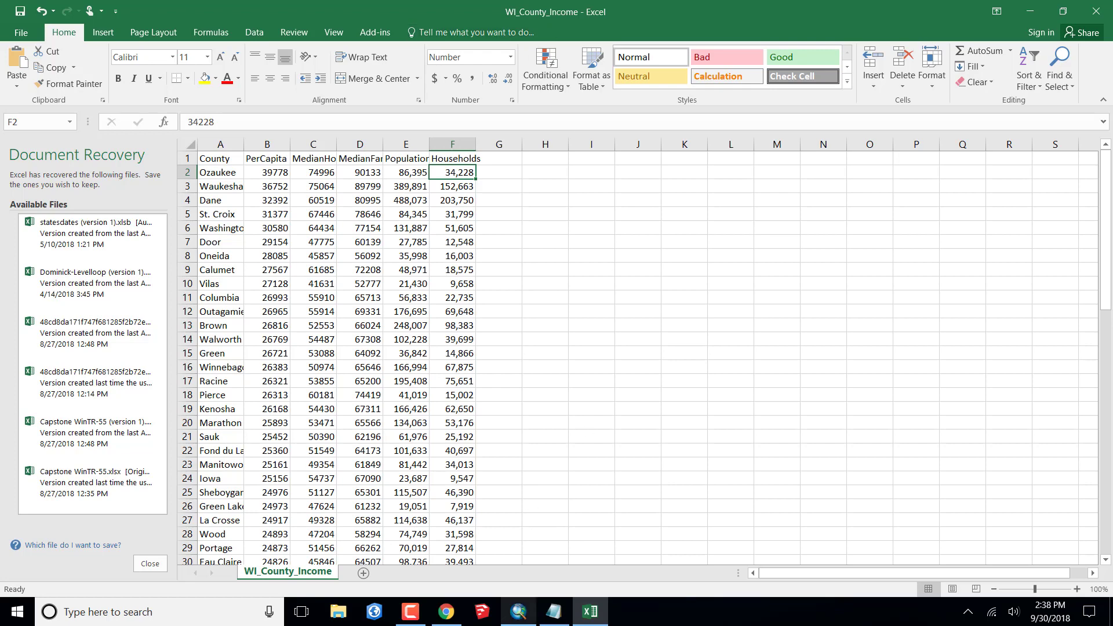
Switch to ArcMap and add WI_County_Income.csv from the Downloads folder to the map document
{"action": "mouse_move", "coordinate": [589, 622]}
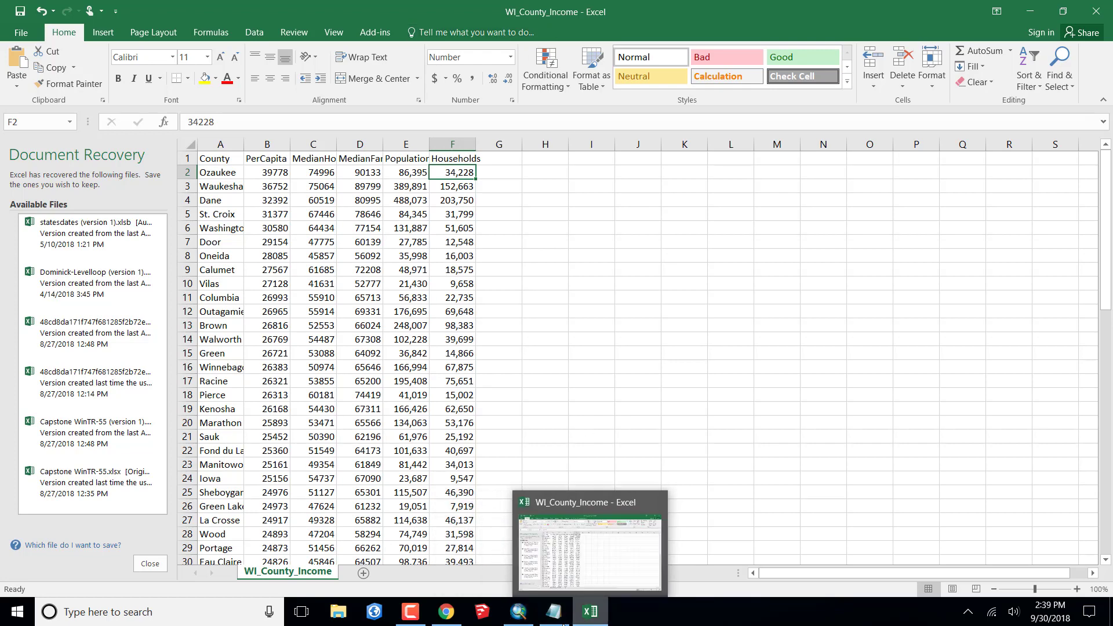
{"action": "left_click", "coordinate": [518, 614]}
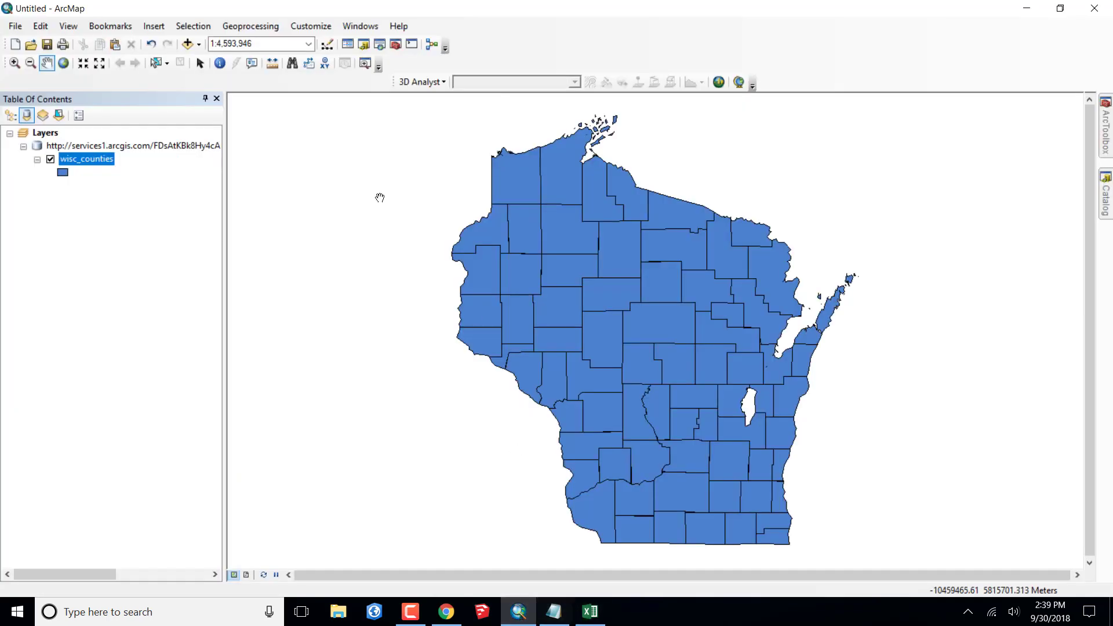
{"action": "left_click", "coordinate": [200, 45]}
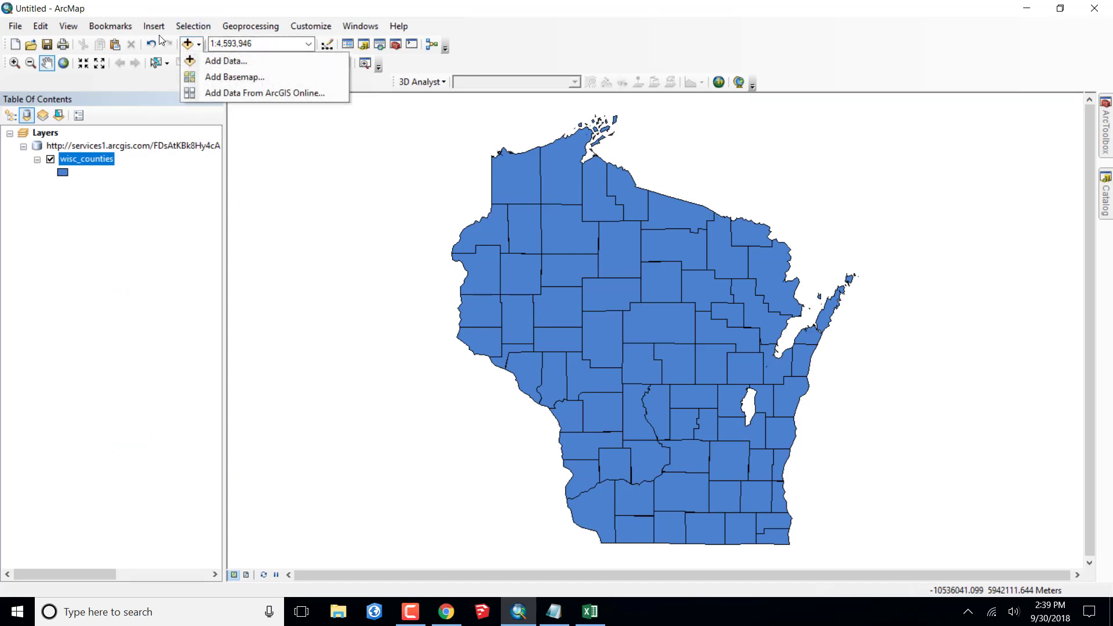
{"action": "left_click", "coordinate": [218, 60]}
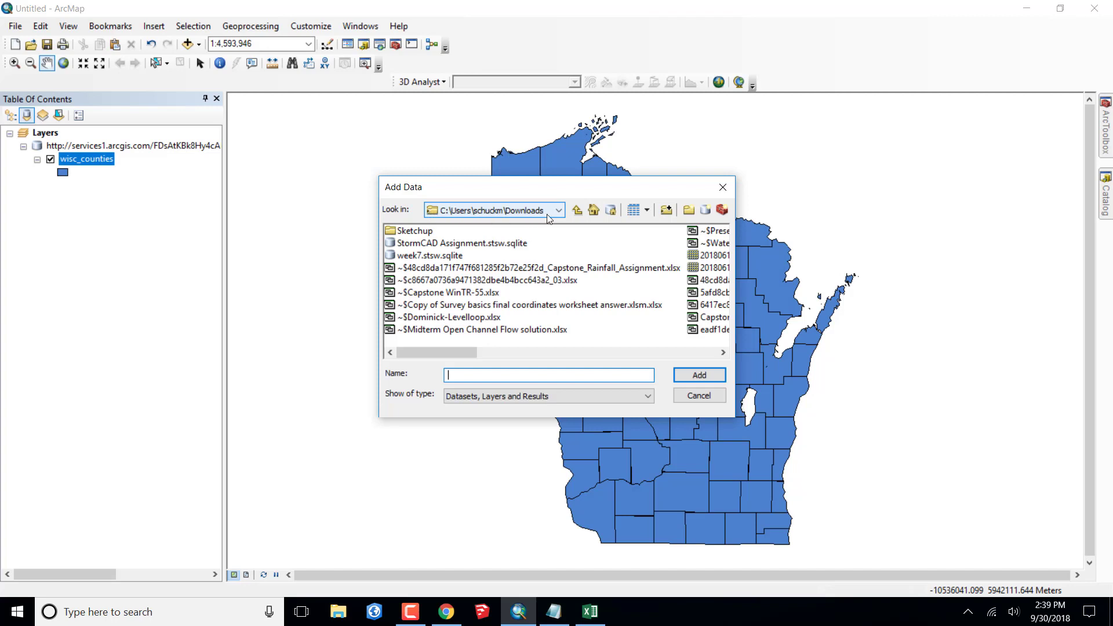
{"action": "left_click_drag", "start_coordinate": [439, 352], "coordinate": [687, 351]}
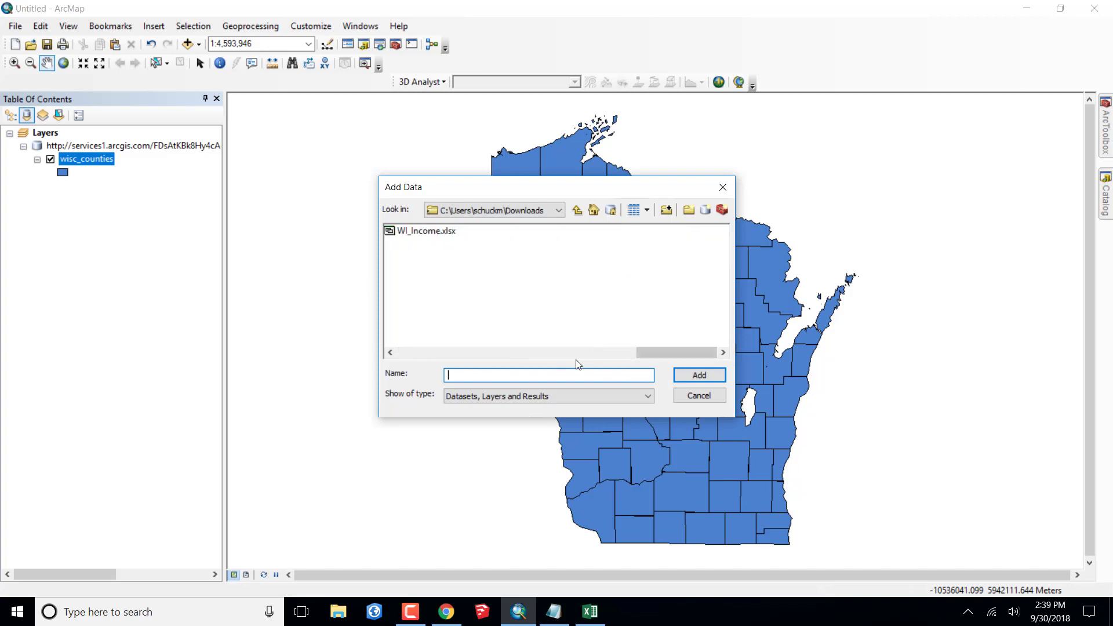
{"action": "left_click", "coordinate": [391, 352]}
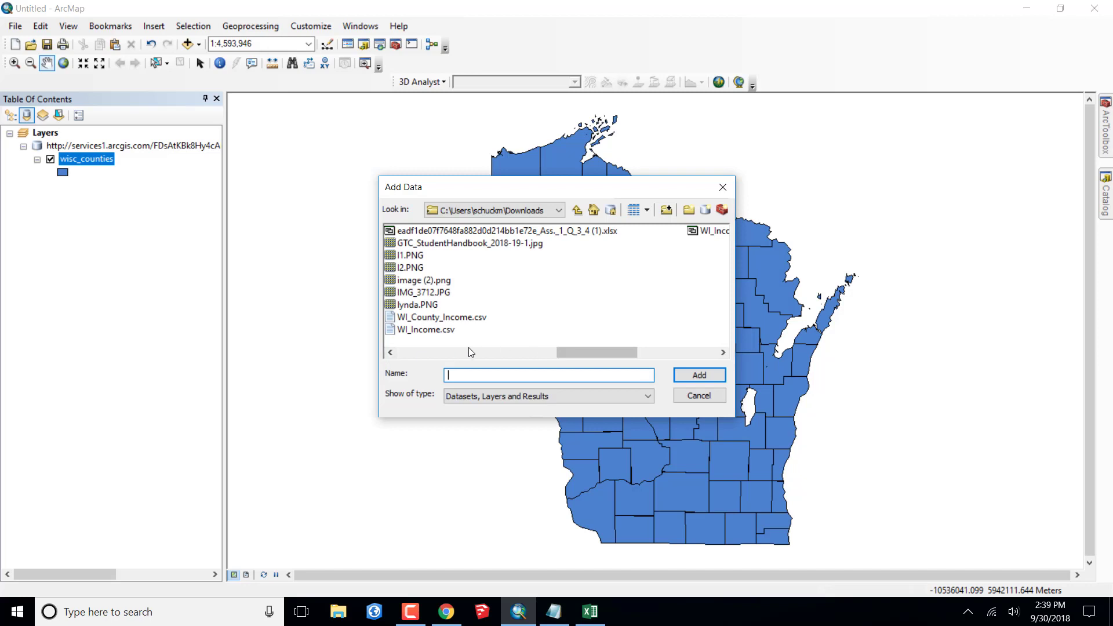
{"action": "left_click", "coordinate": [453, 317]}
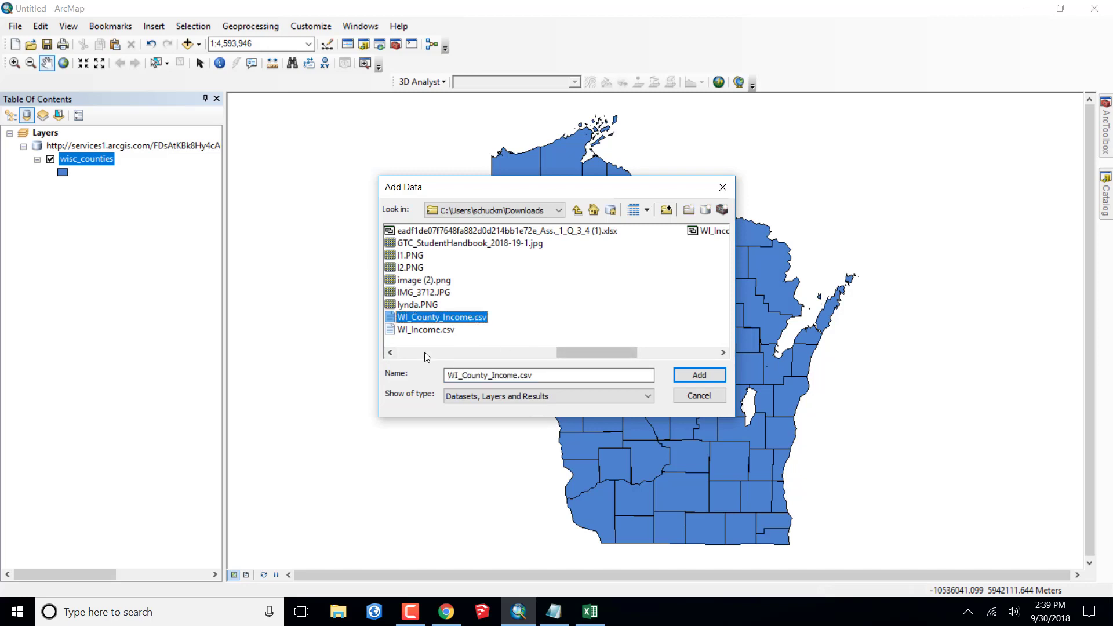
{"action": "left_click", "coordinate": [702, 375]}
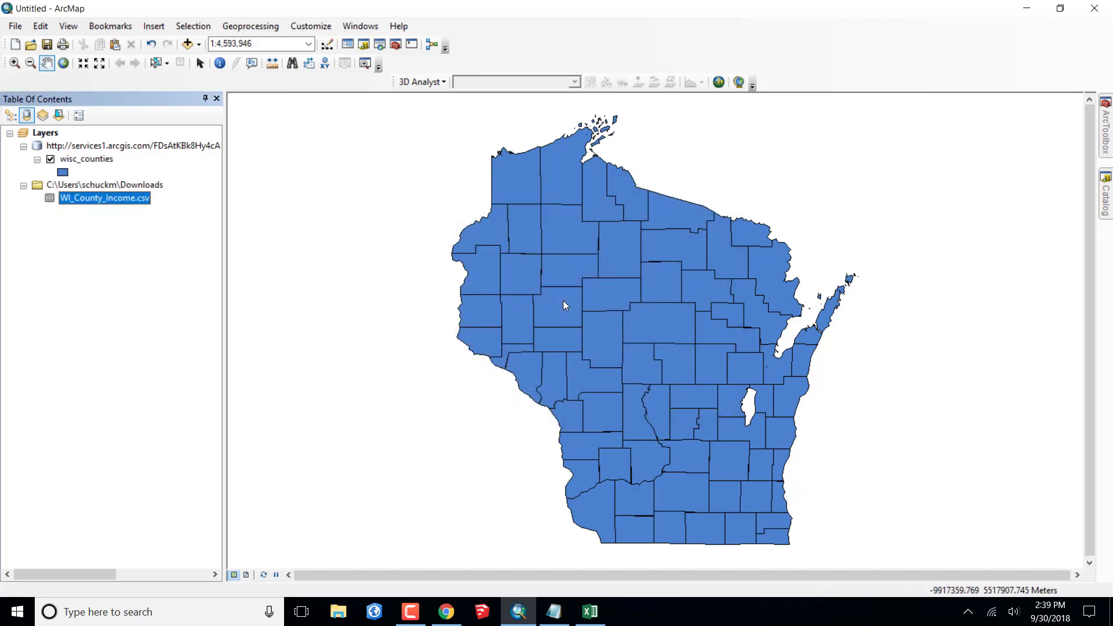
Examine the field list in the table properties of WI_County_Income.csv and close the dialog without changes
{"action": "left_click", "coordinate": [85, 188]}
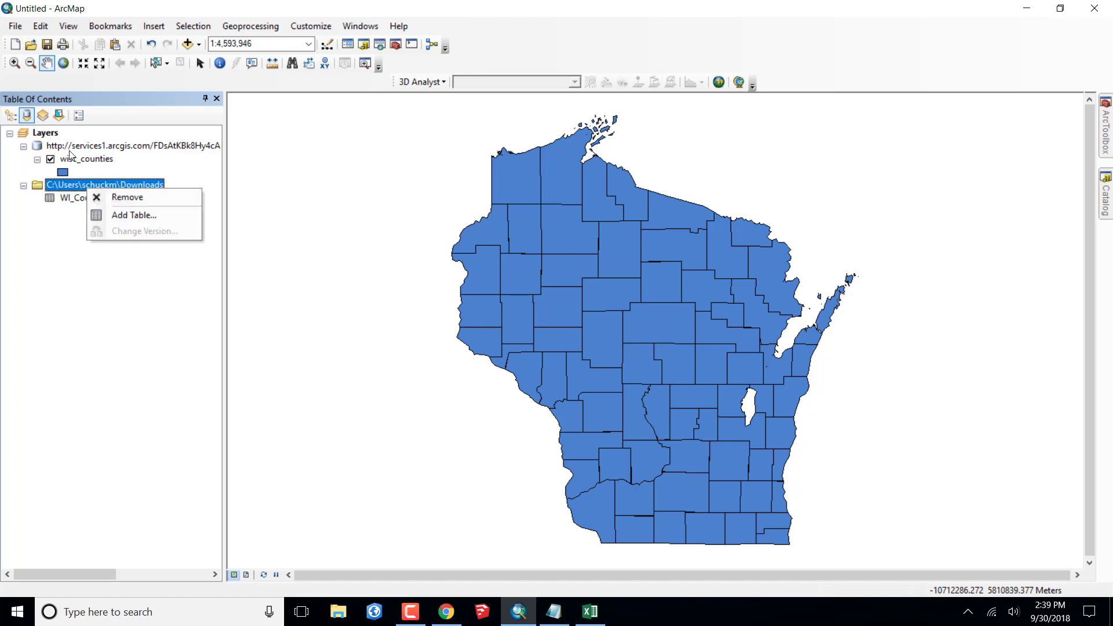
{"action": "left_click", "coordinate": [42, 332]}
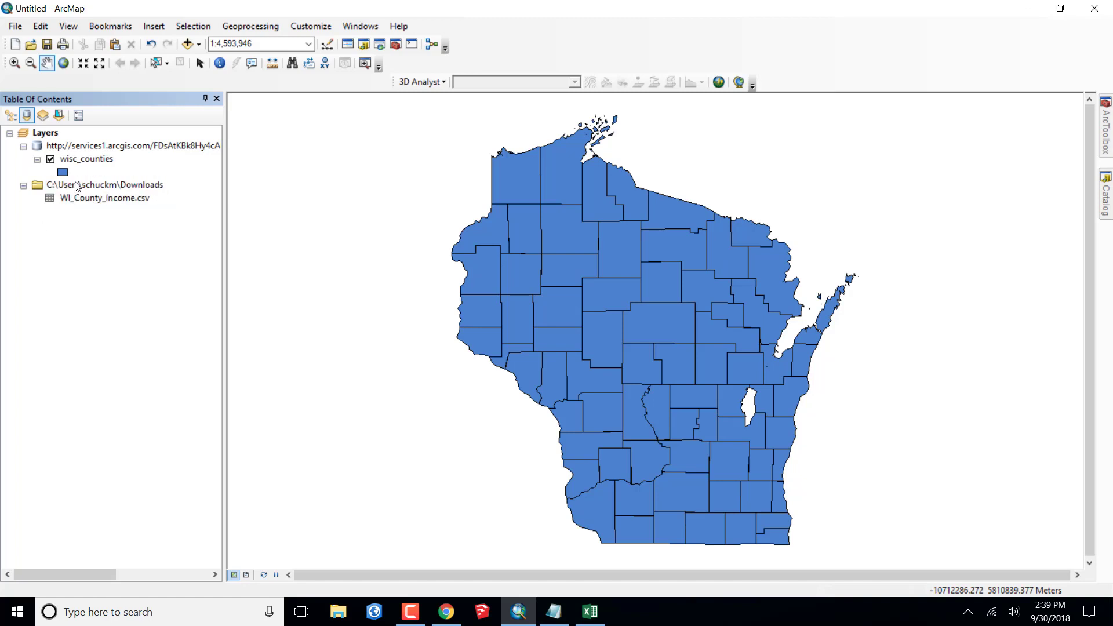
{"action": "left_click", "coordinate": [77, 185]}
{"action": "double_click", "coordinate": [93, 198]}
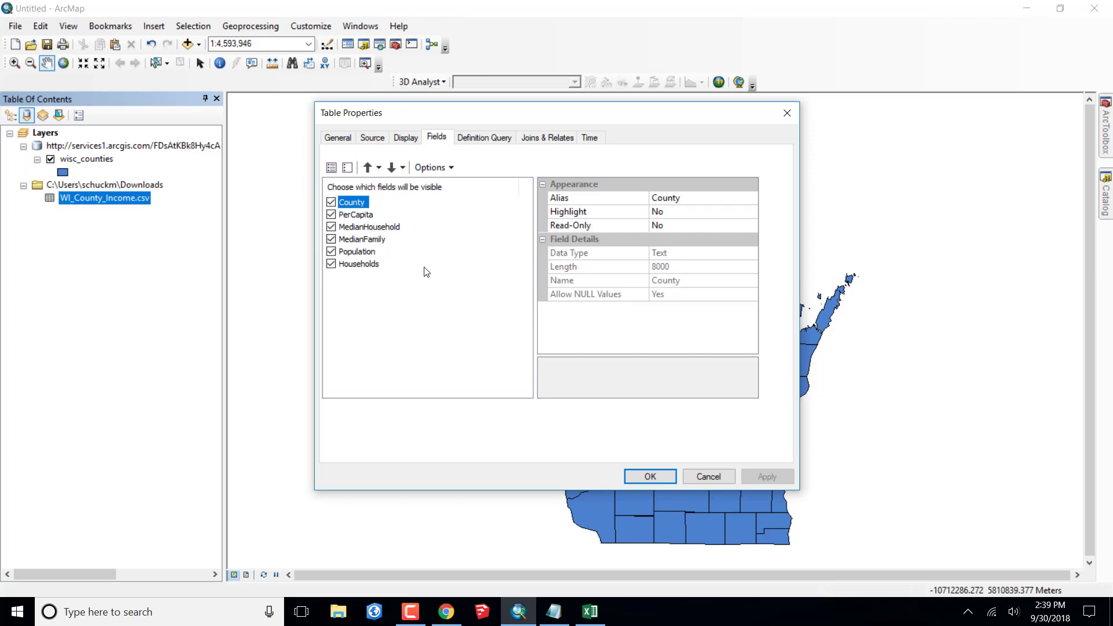
{"action": "left_click", "coordinate": [787, 113]}
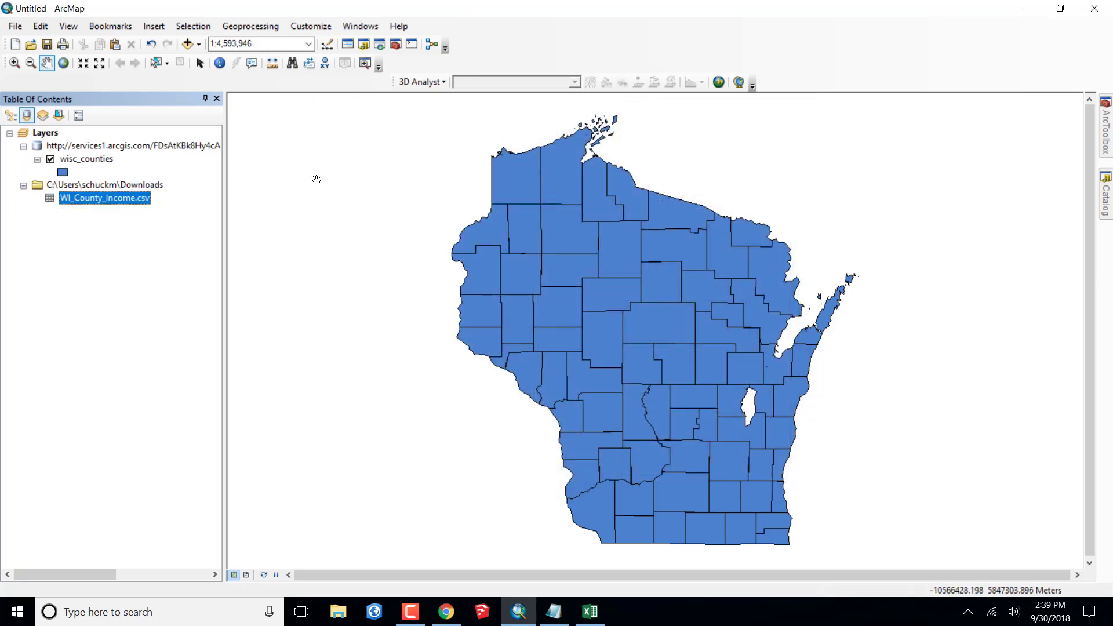
Set up an attribute join on the wisc_counties layer, matching its NAME field to the County field of WI_County_Income.csv
{"action": "right_click", "coordinate": [87, 159]}
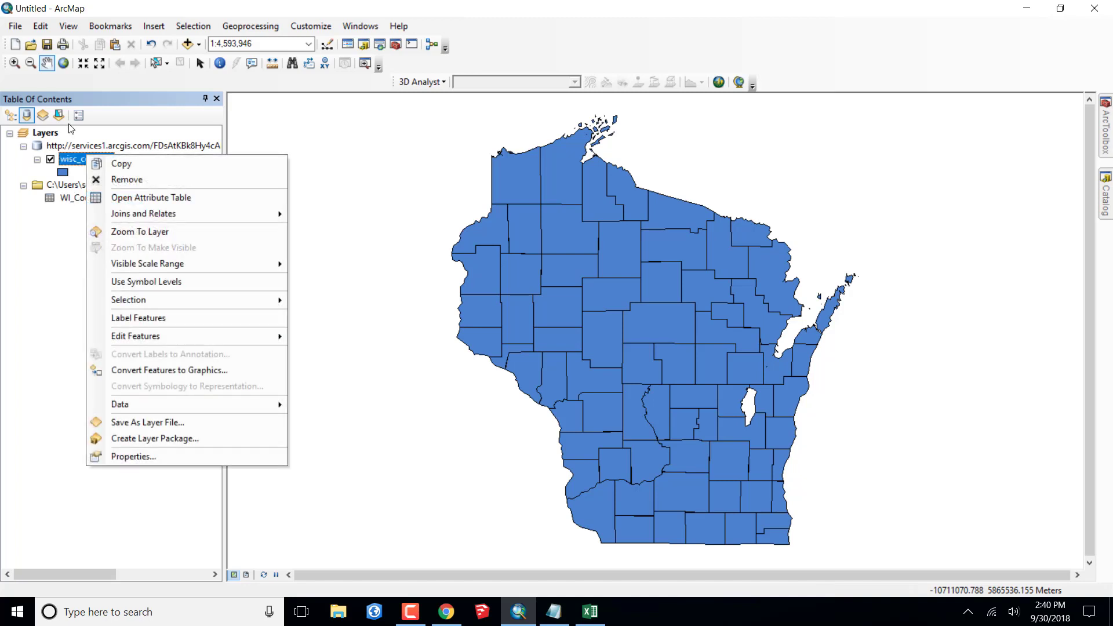
{"action": "mouse_move", "coordinate": [160, 220]}
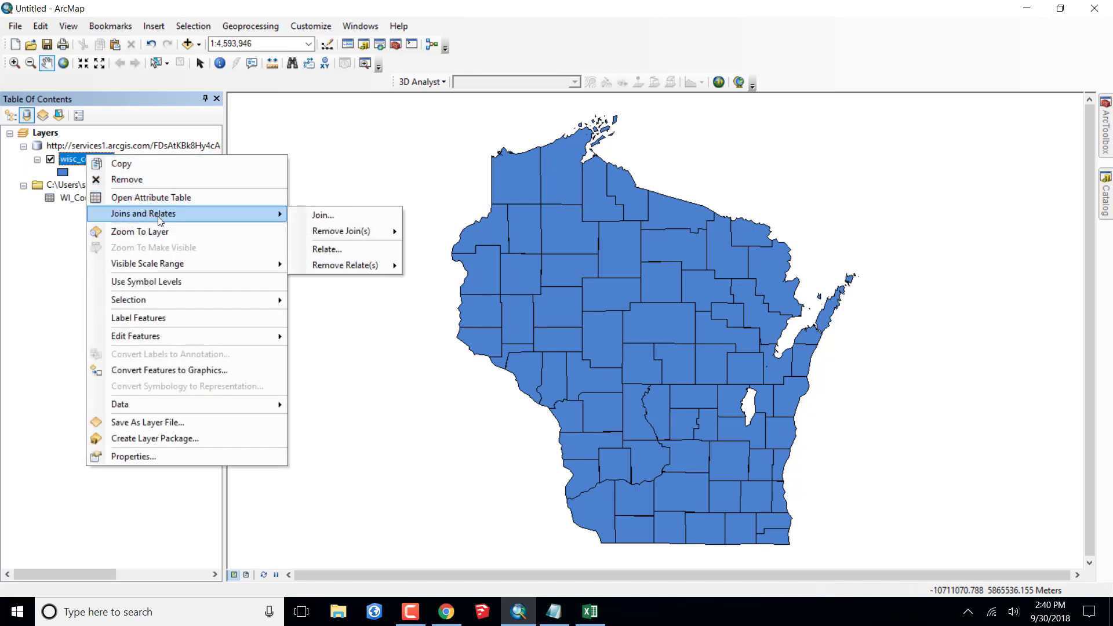
{"action": "left_click", "coordinate": [331, 218]}
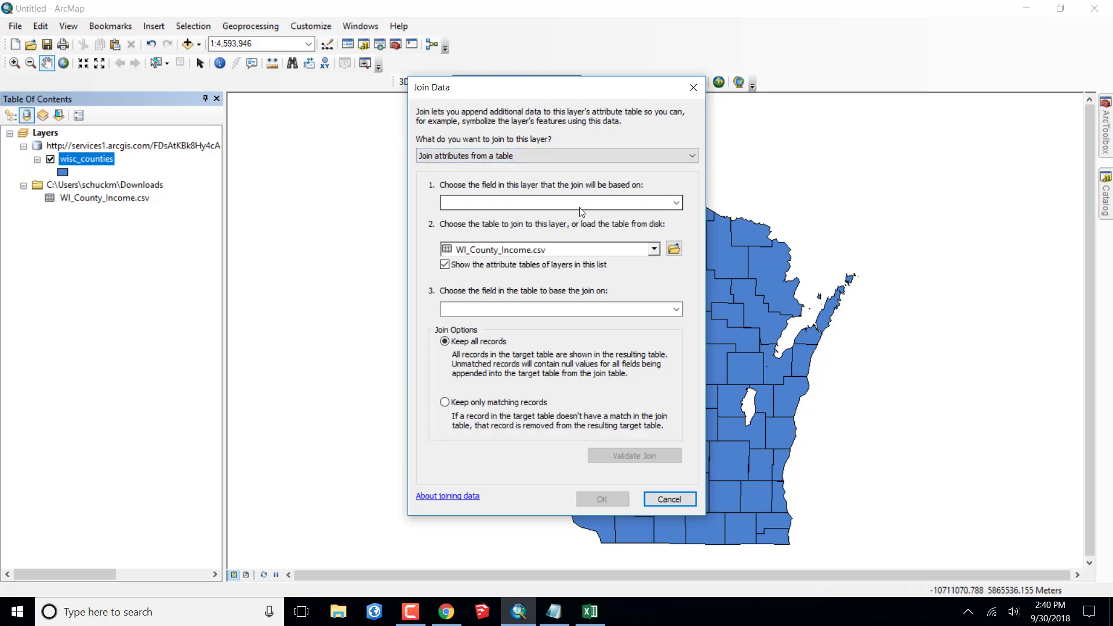
{"action": "left_click", "coordinate": [676, 203]}
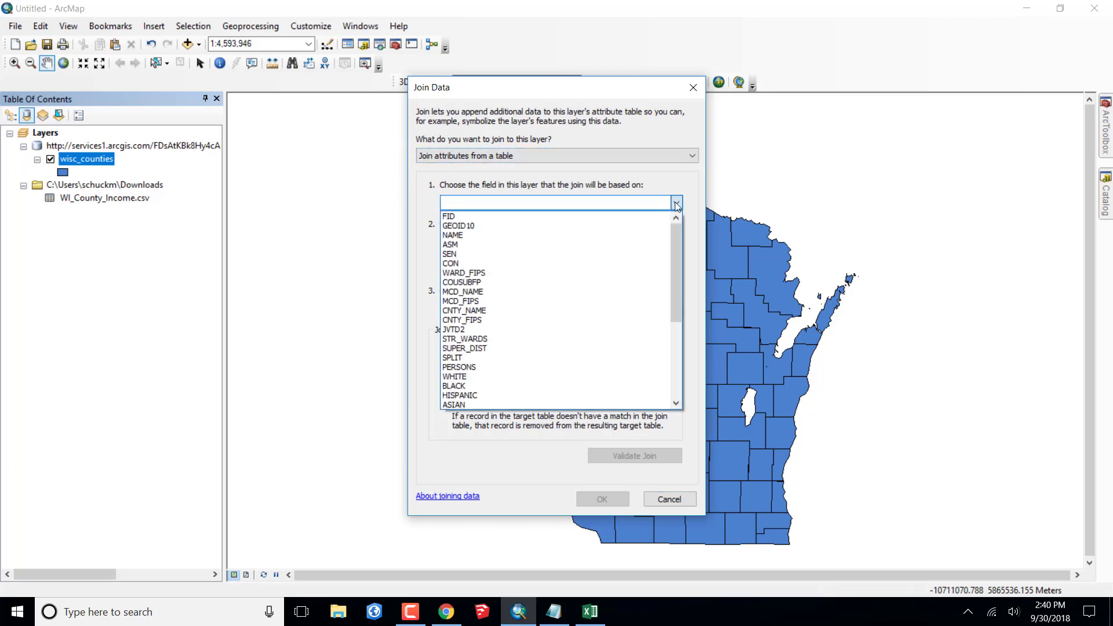
{"action": "left_click", "coordinate": [476, 236]}
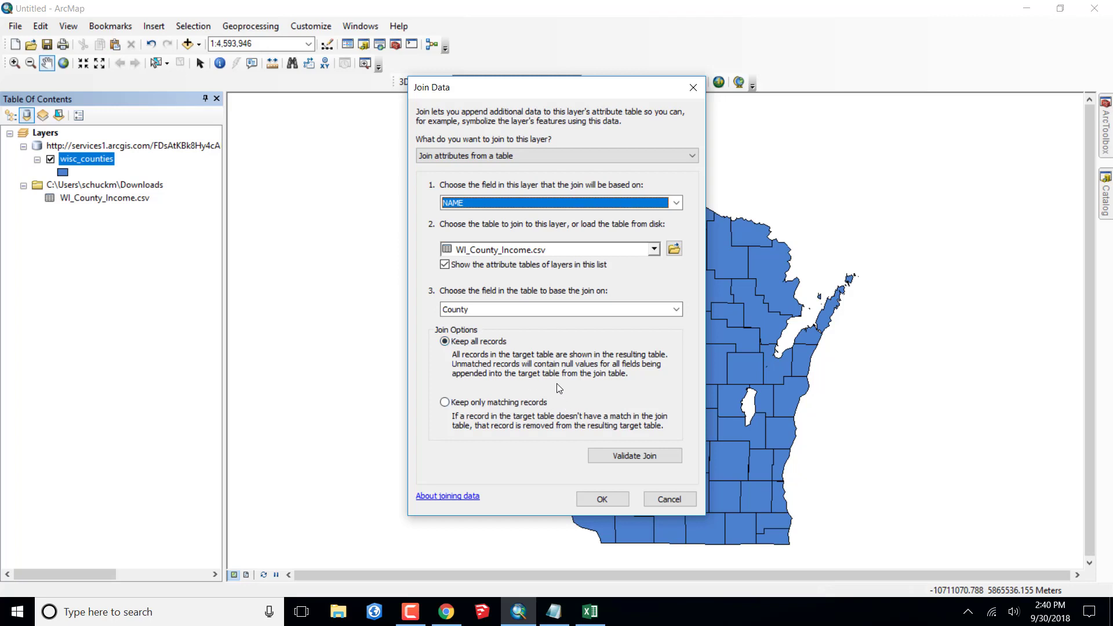
Validate the join and carry it out with all records kept
{"action": "left_click", "coordinate": [631, 456]}
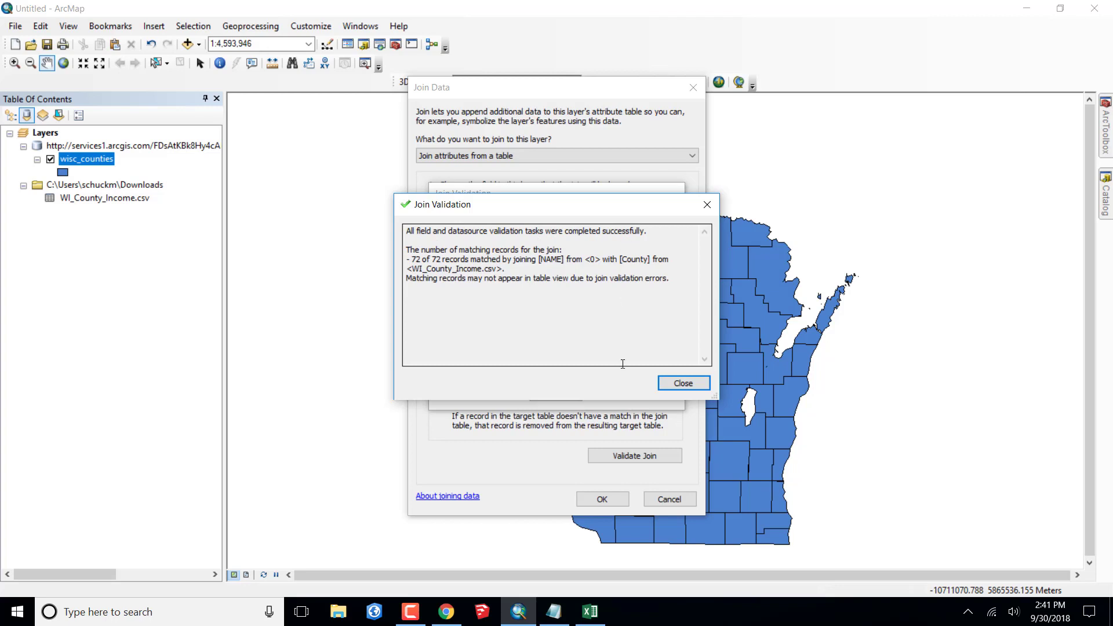
{"action": "key", "text": "Return"}
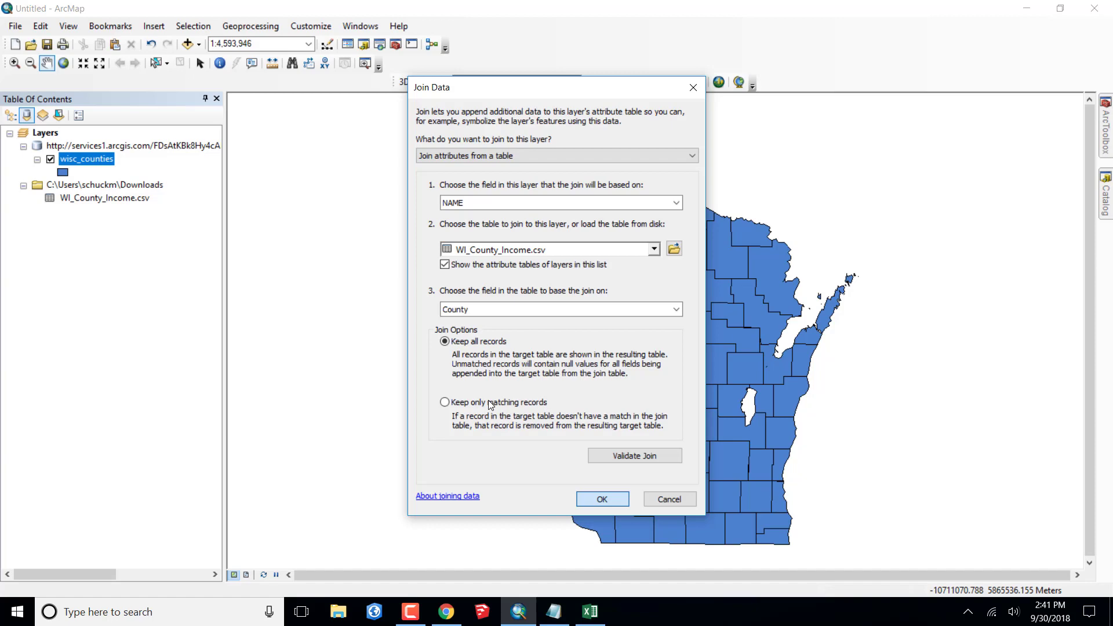
{"action": "key", "text": "Return"}
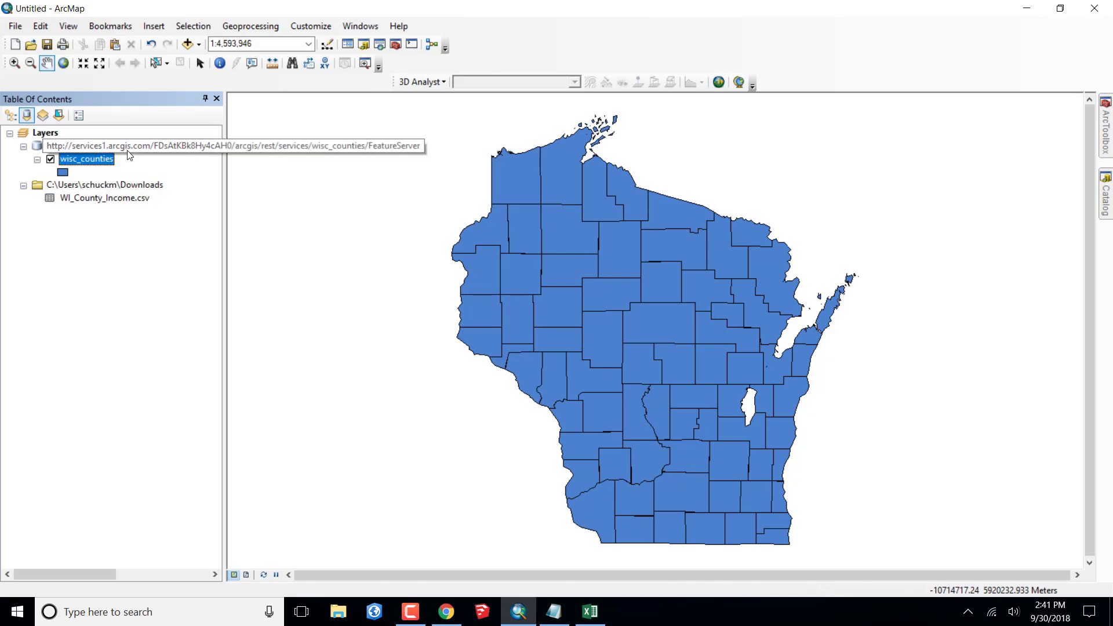
Open the wisc_counties attribute table and examine the joined income columns from County to Households
{"action": "right_click", "coordinate": [94, 159]}
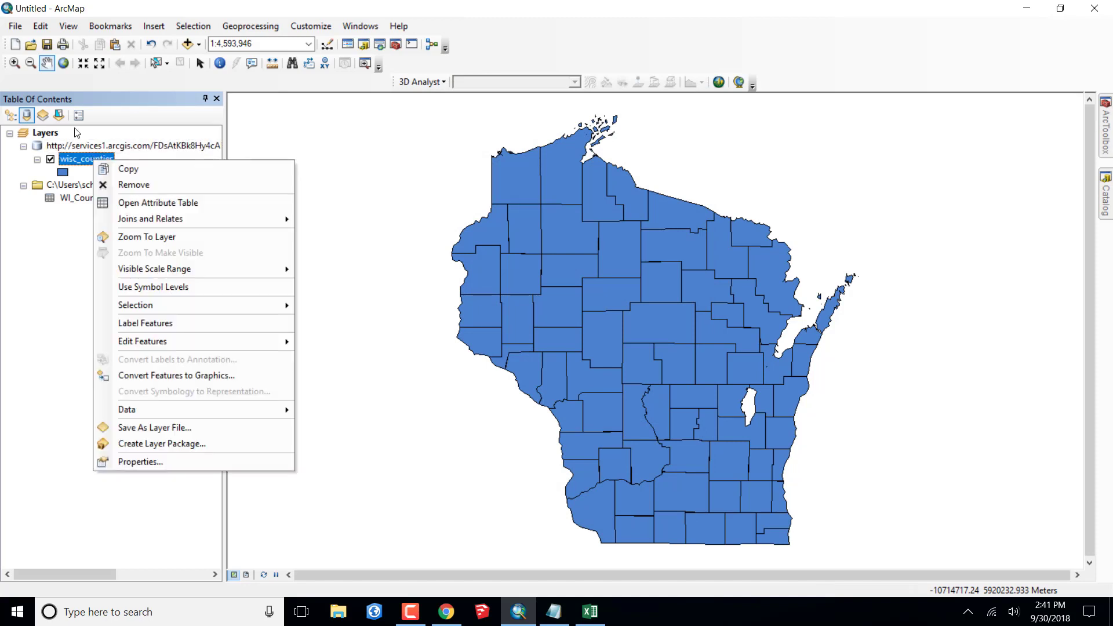
{"action": "left_click", "coordinate": [137, 201]}
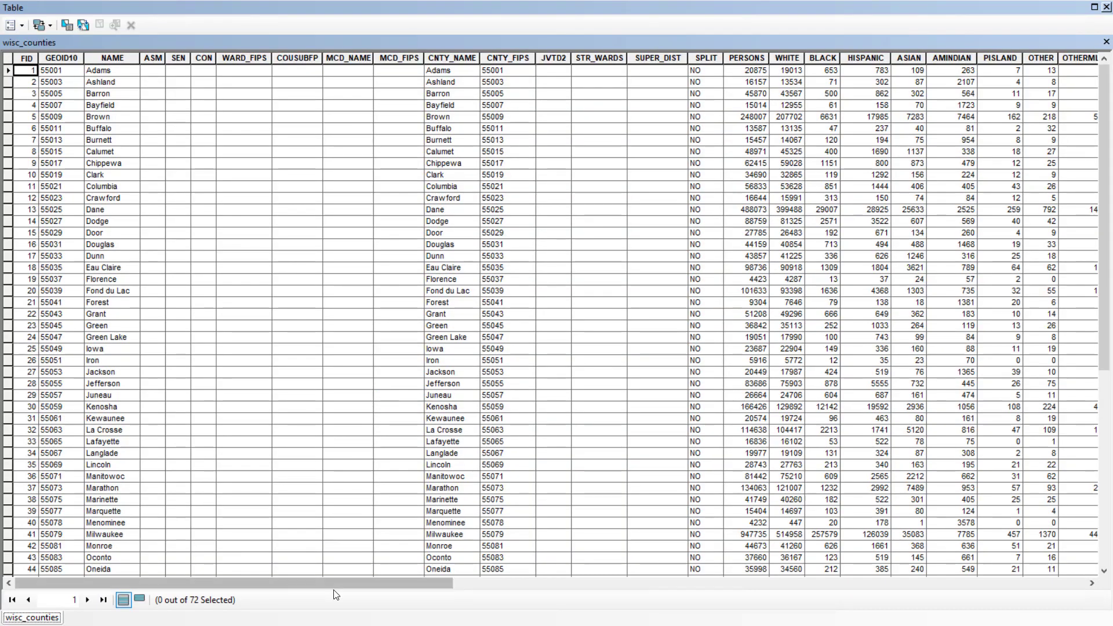
{"action": "left_click_drag", "start_coordinate": [408, 584], "coordinate": [1075, 582]}
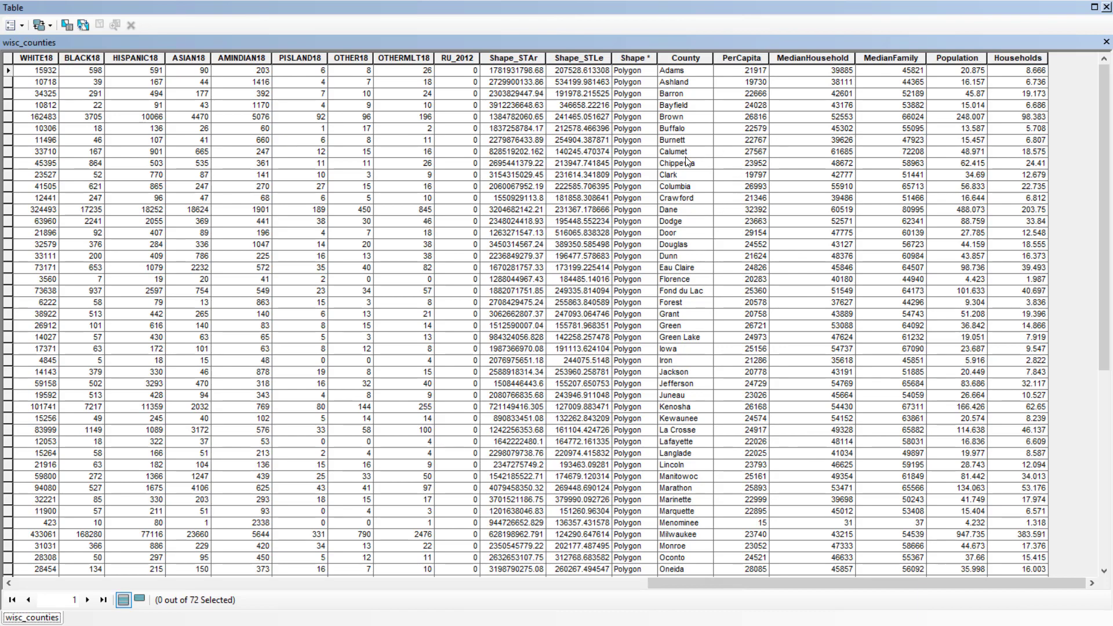
{"action": "scroll", "coordinate": [687, 161], "scroll_direction": "down", "scroll_amount": 2}
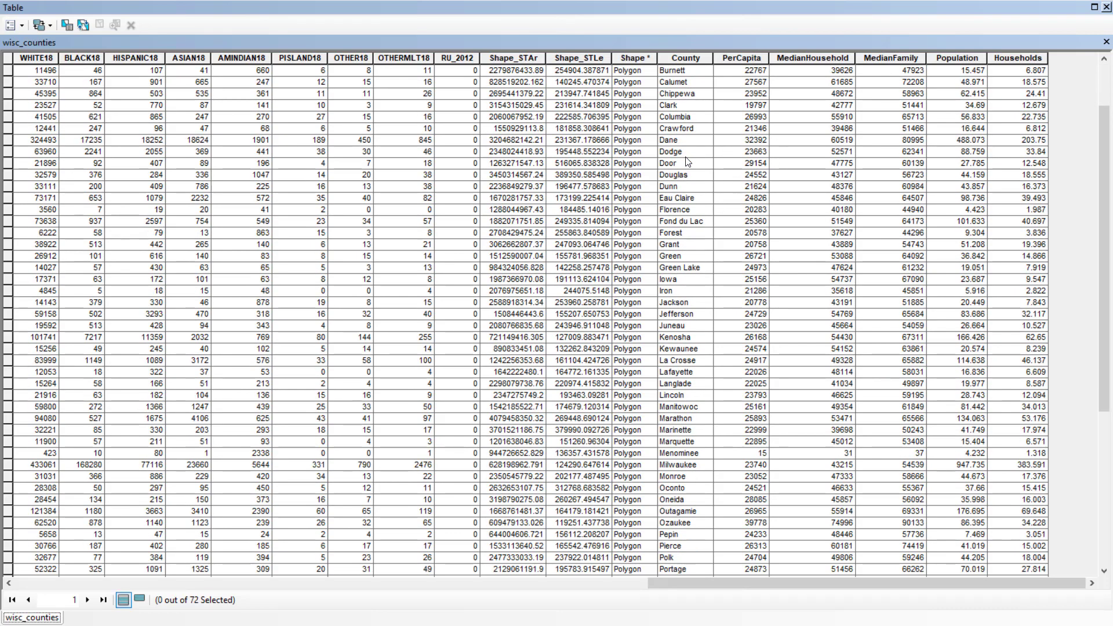
{"action": "scroll", "coordinate": [687, 161], "scroll_direction": "up", "scroll_amount": 1}
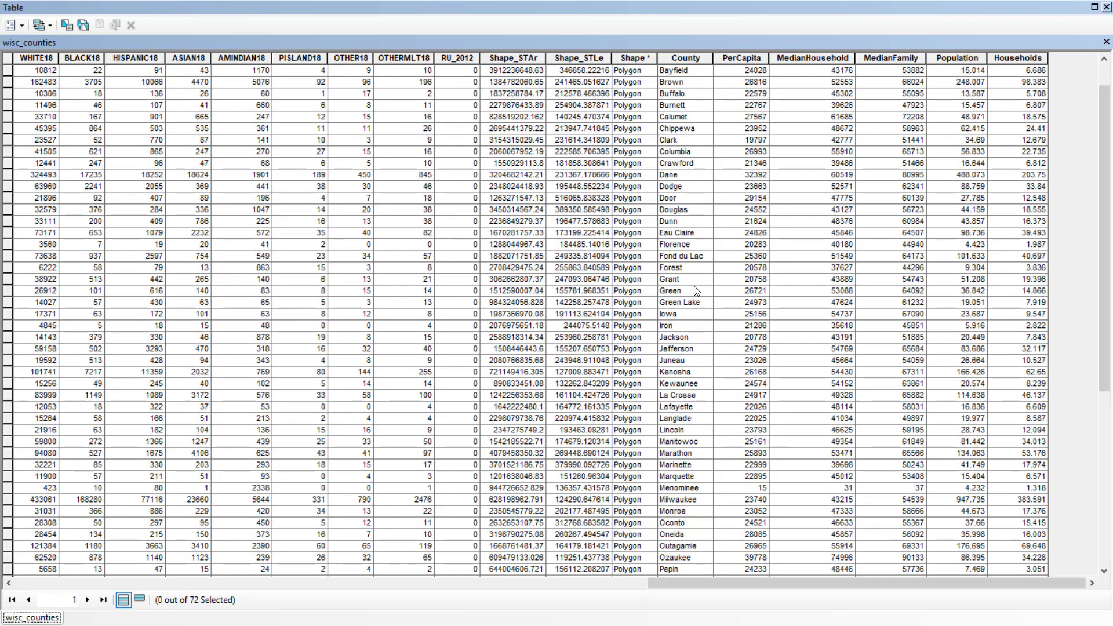
Select the Fond du Lac record, check its original name fields against the joined County value and close the table
{"action": "left_click", "coordinate": [702, 257]}
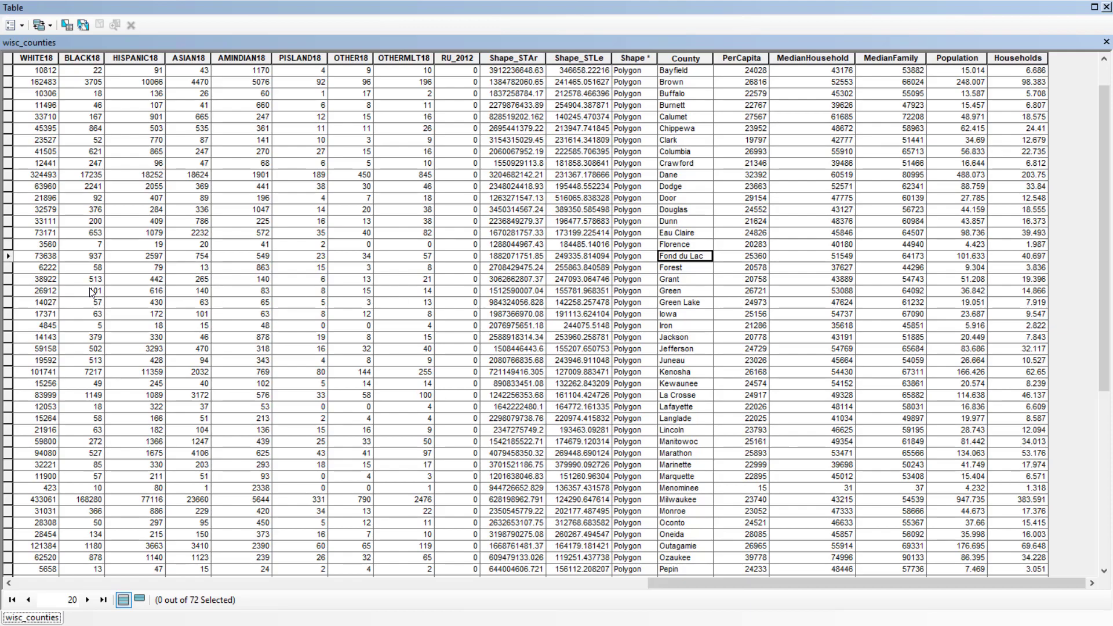
{"action": "left_click", "coordinate": [4, 256]}
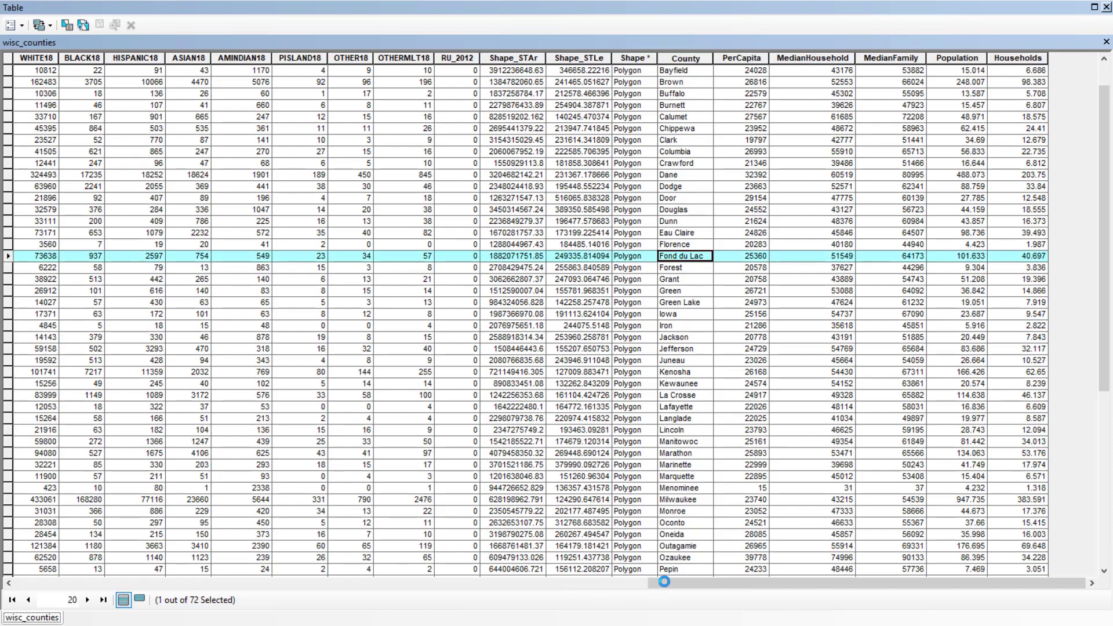
{"action": "left_click_drag", "start_coordinate": [672, 587], "coordinate": [3, 588]}
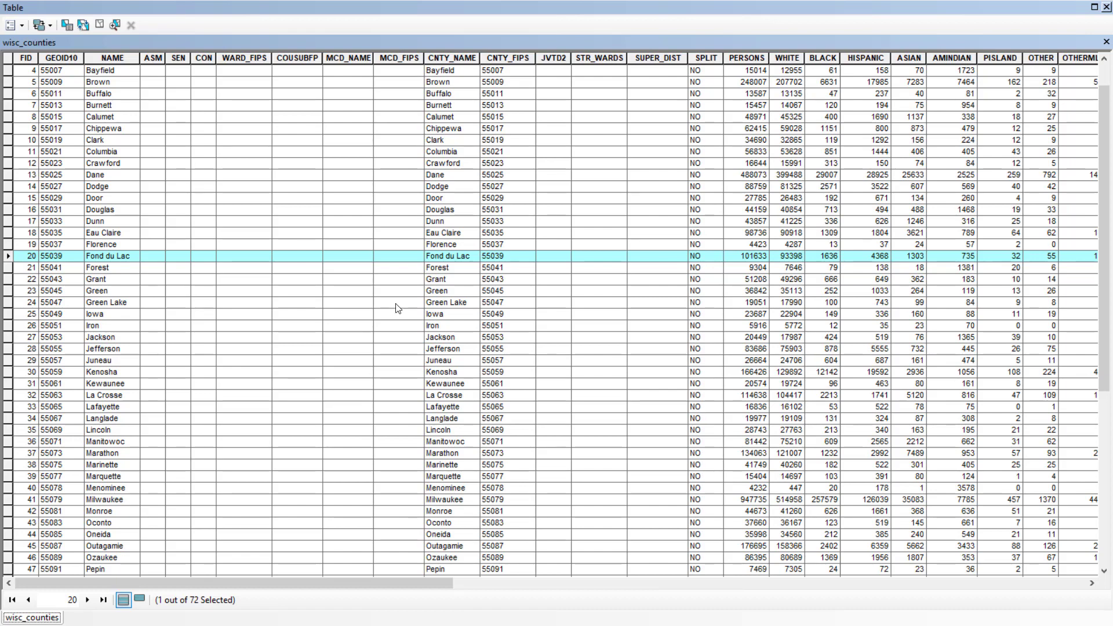
{"action": "left_click", "coordinate": [1107, 7]}
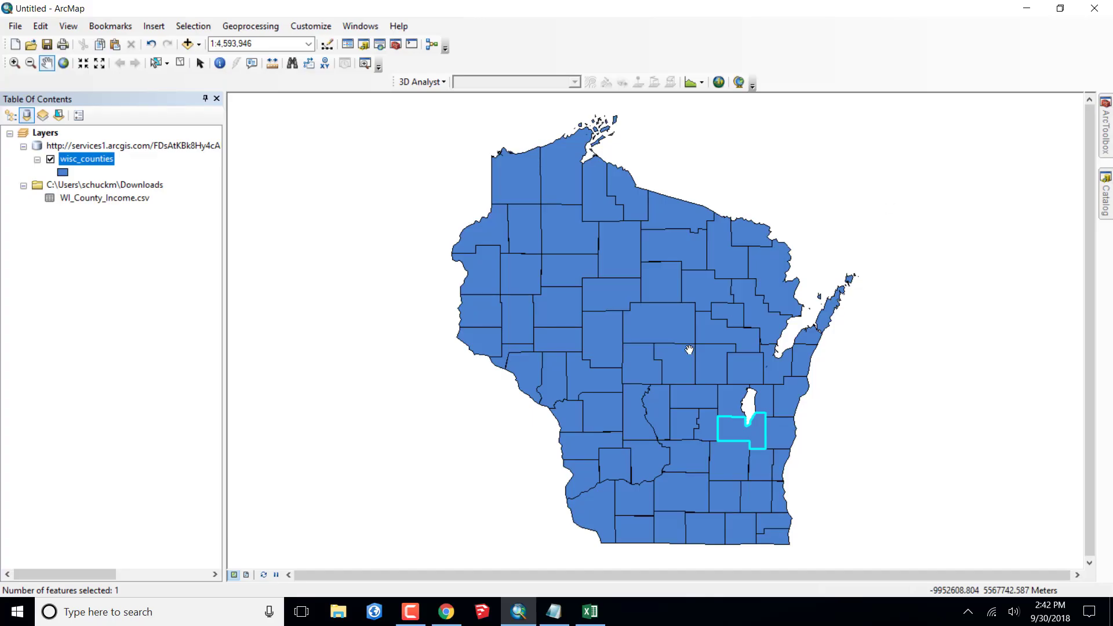
Symbolize wisc_counties with graduated colors based on the MedianFamily field and apply the symbology to the map
{"action": "right_click", "coordinate": [96, 163]}
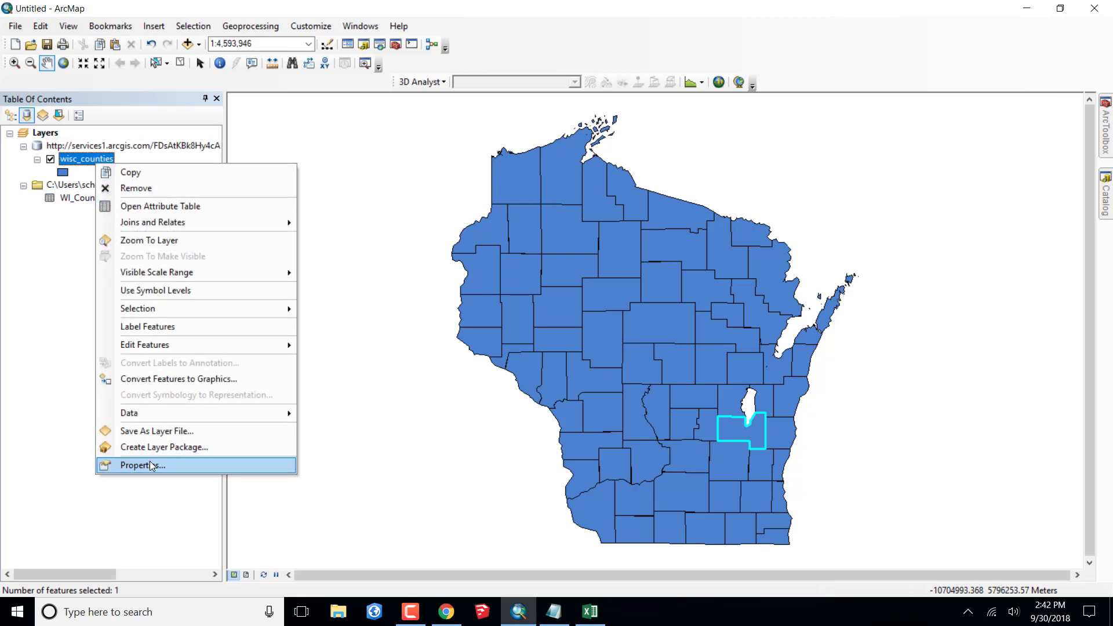
{"action": "left_click", "coordinate": [152, 466]}
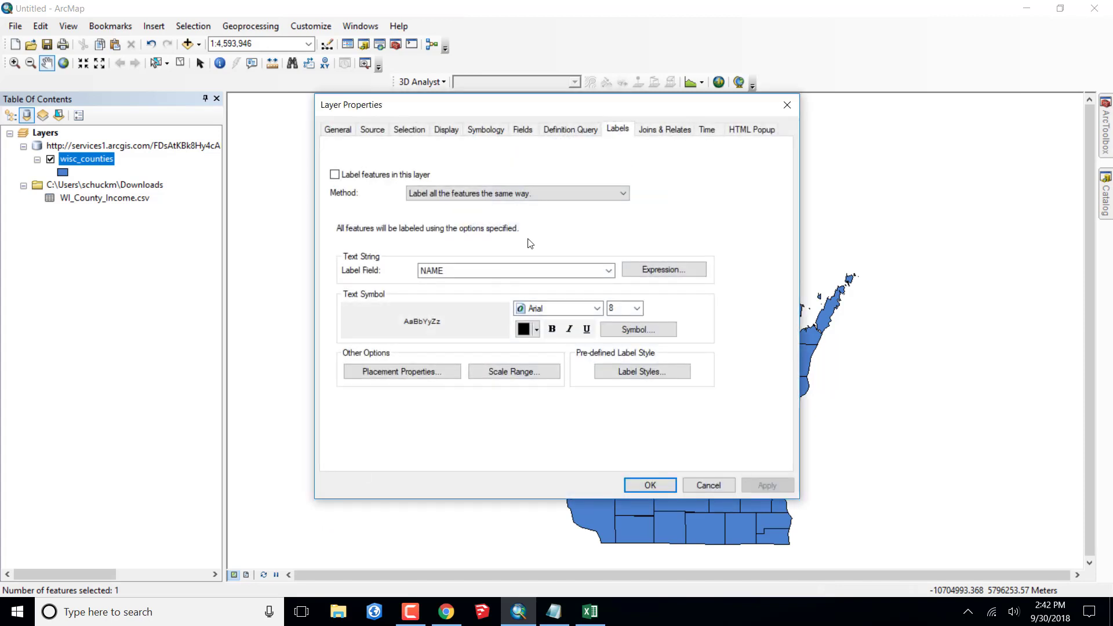
{"action": "left_click", "coordinate": [488, 129]}
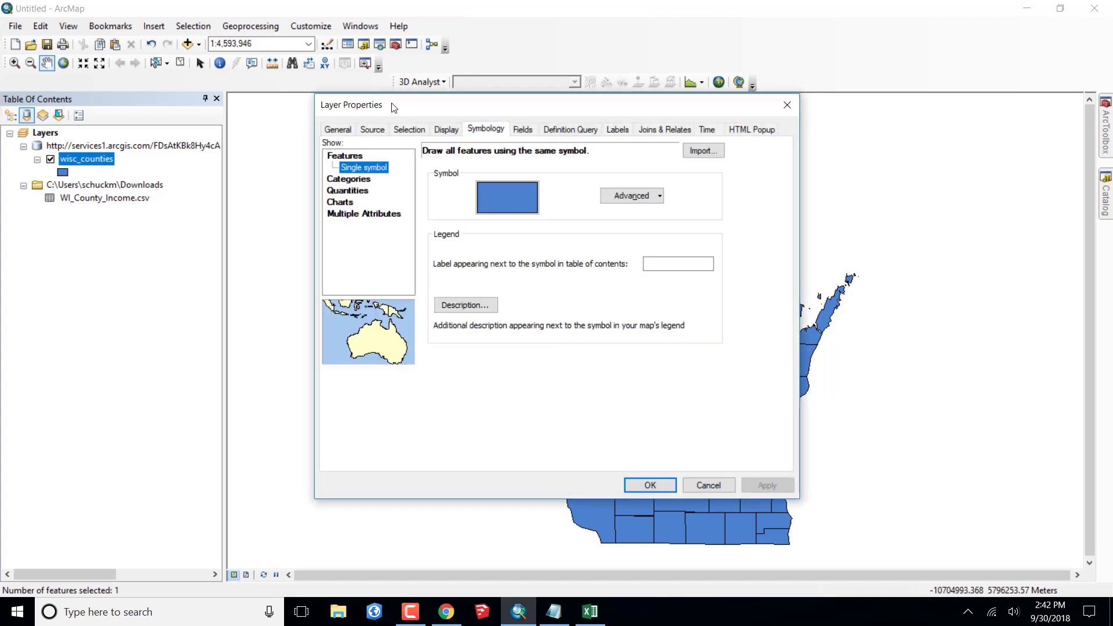
{"action": "left_click", "coordinate": [354, 191]}
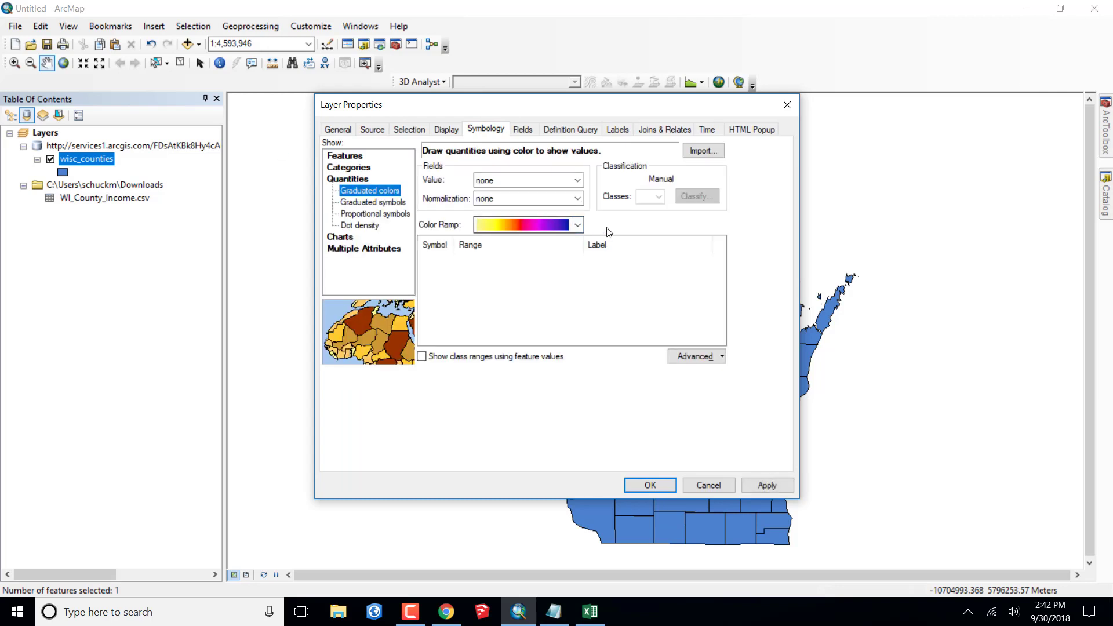
{"action": "left_click", "coordinate": [577, 180]}
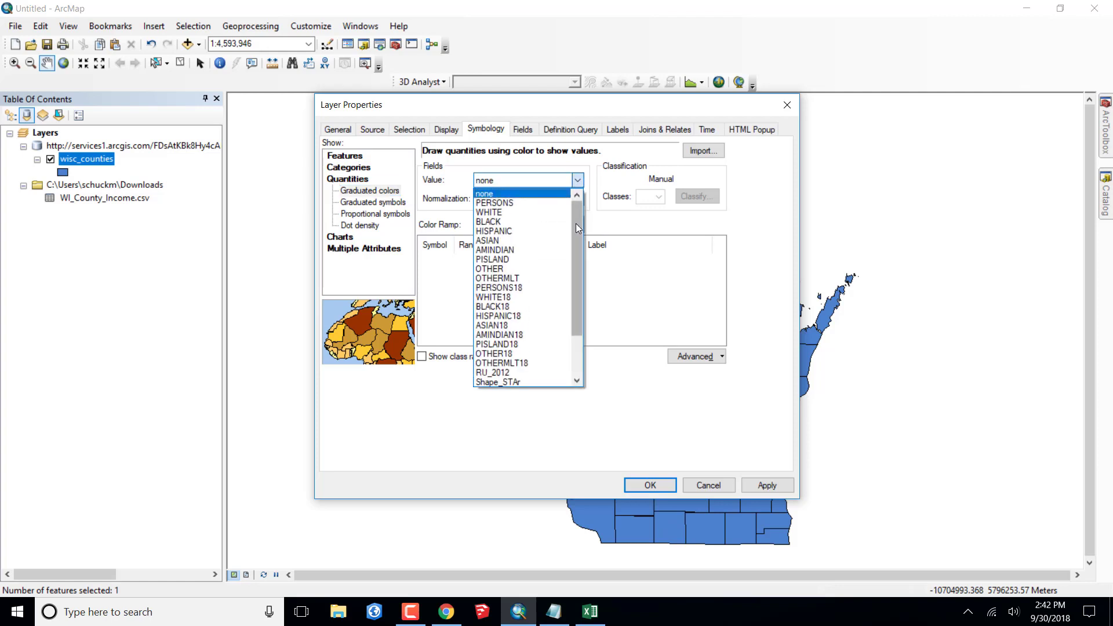
{"action": "scroll", "coordinate": [576, 223], "scroll_direction": "down", "scroll_amount": 3}
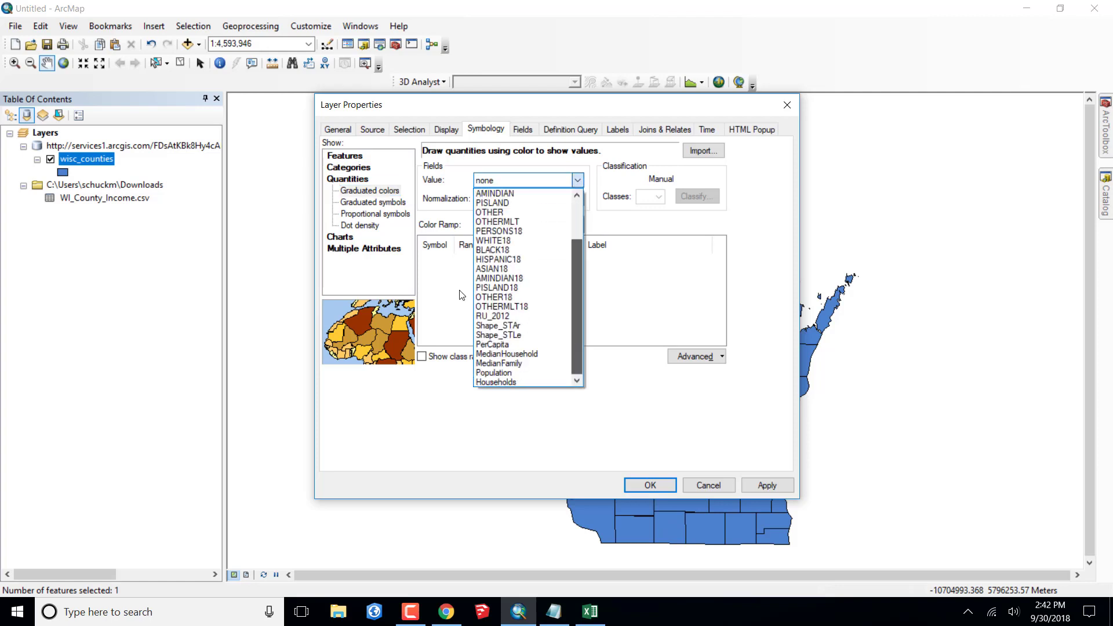
{"action": "left_click", "coordinate": [517, 364]}
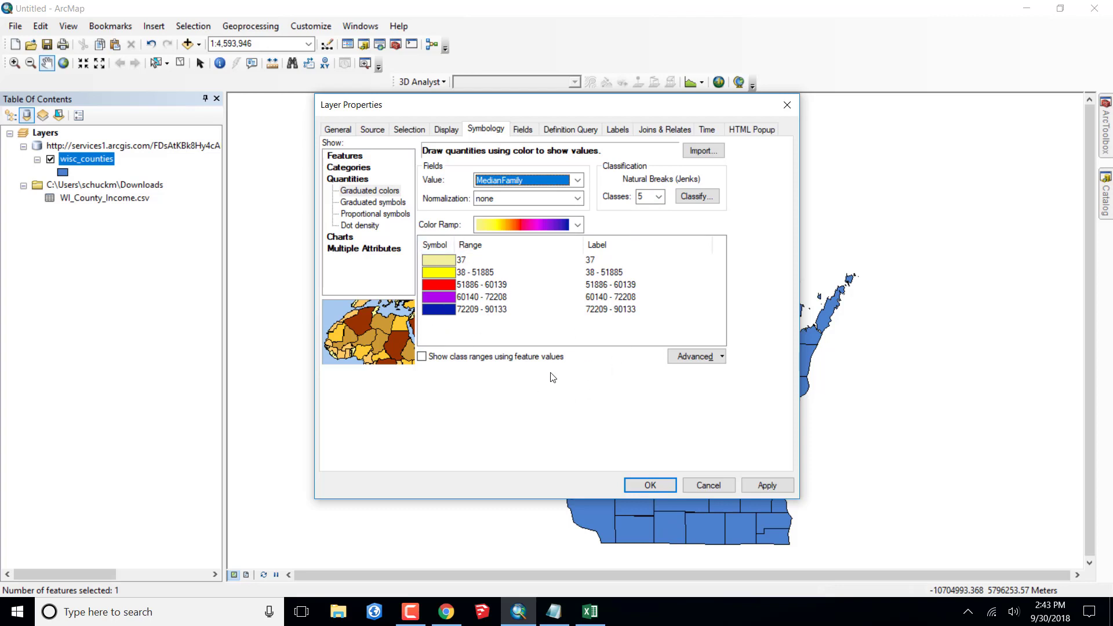
{"action": "left_click", "coordinate": [759, 483]}
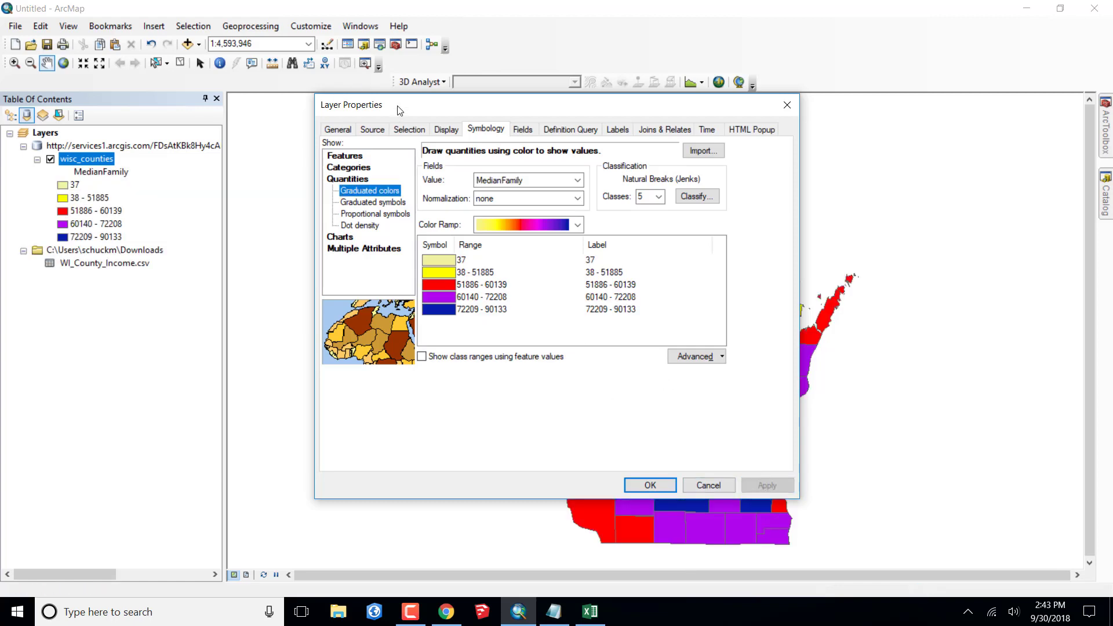
Inspect the recolored map, accept the layer properties and turn on feature labels for wisc_counties
{"action": "left_click_drag", "start_coordinate": [400, 110], "coordinate": [120, 313]}
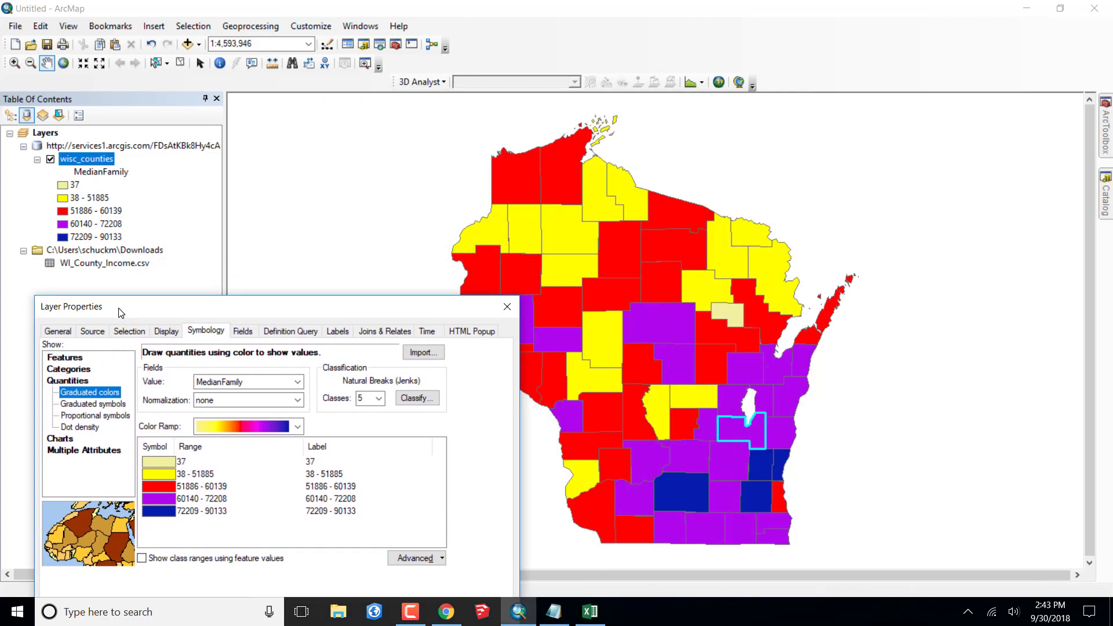
{"action": "left_click_drag", "start_coordinate": [121, 313], "coordinate": [464, 159]}
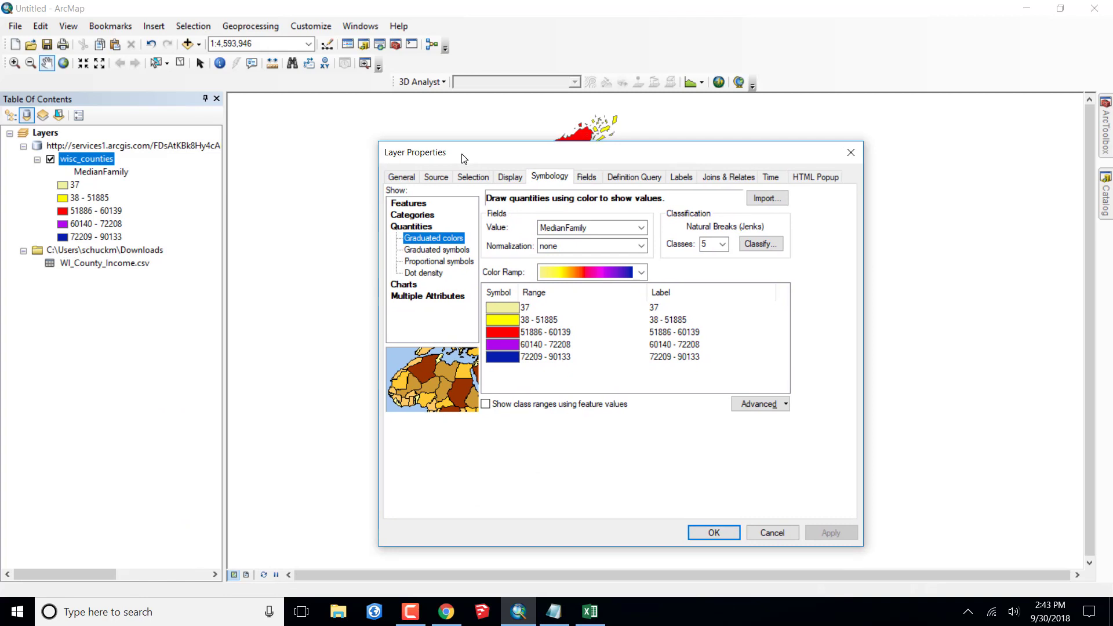
{"action": "left_click_drag", "start_coordinate": [465, 158], "coordinate": [463, 159]}
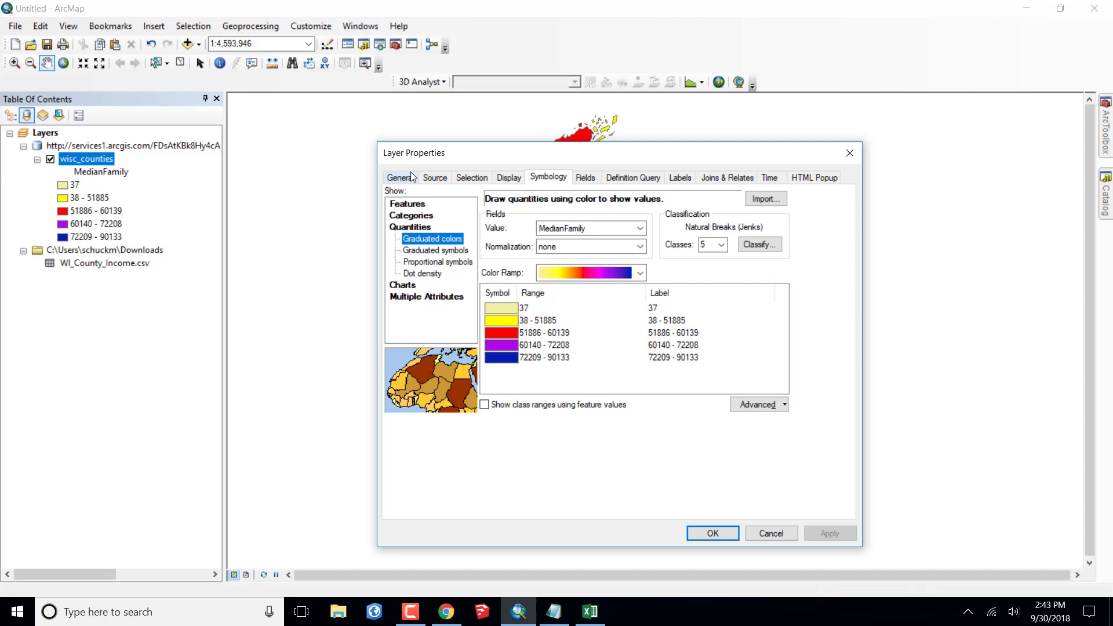
{"action": "left_click", "coordinate": [713, 535]}
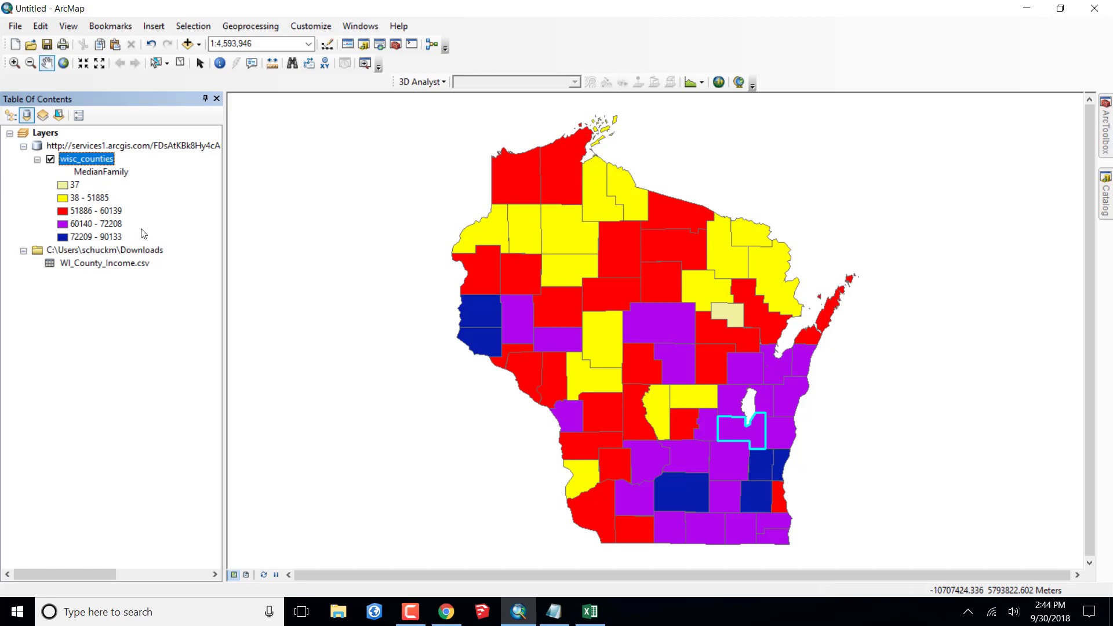
{"action": "right_click", "coordinate": [87, 160]}
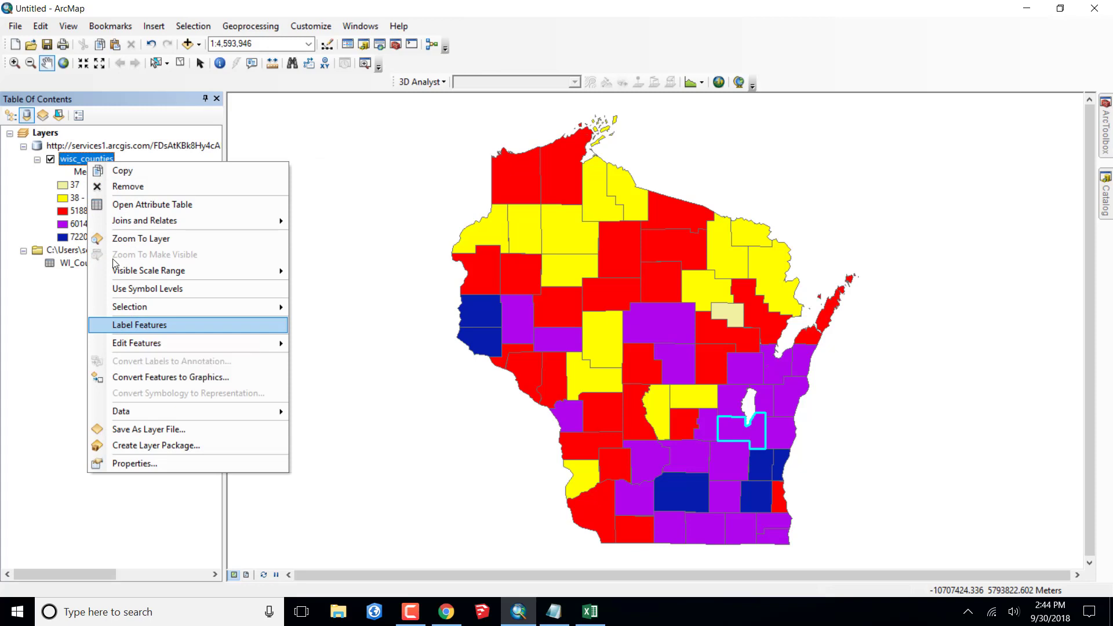
{"action": "left_click", "coordinate": [128, 326]}
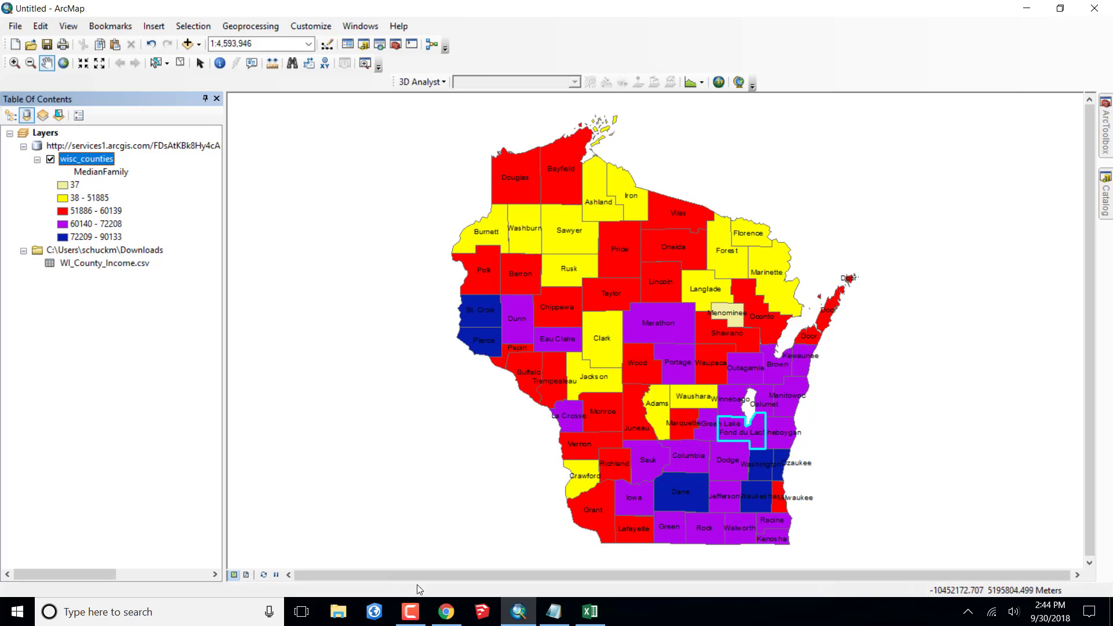
Review the Wikipedia table in Chrome, the cleaned text in Notepad and the Excel worksheet, and return to ArcMap
{"action": "left_click", "coordinate": [445, 612]}
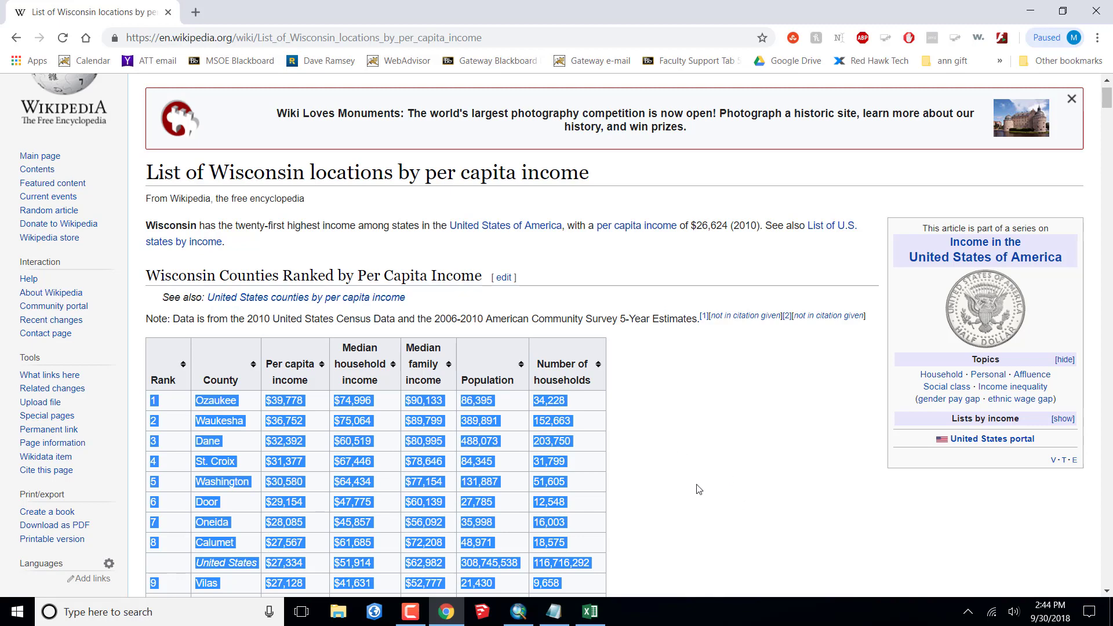
{"action": "left_click", "coordinate": [555, 613]}
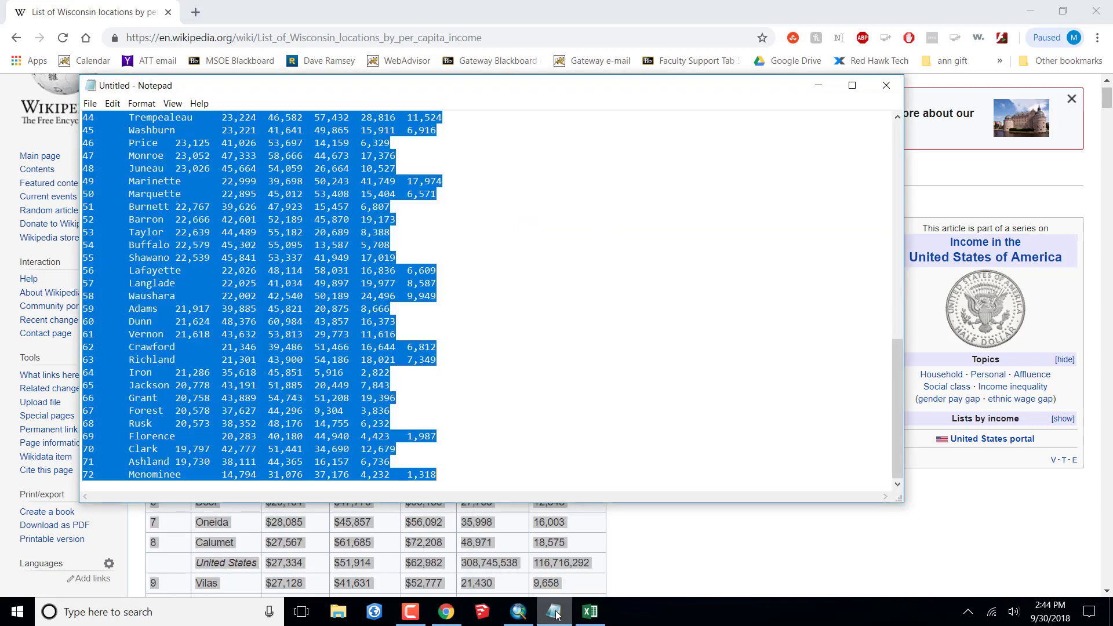
{"action": "left_click", "coordinate": [590, 611]}
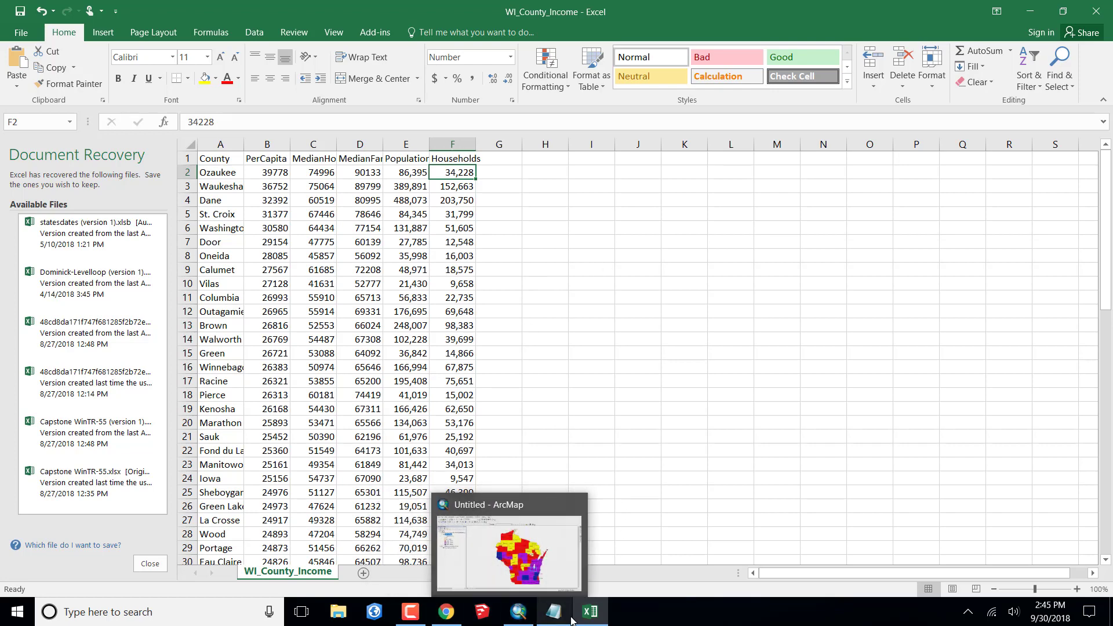
{"action": "mouse_move", "coordinate": [553, 619]}
{"action": "left_click", "coordinate": [518, 612]}
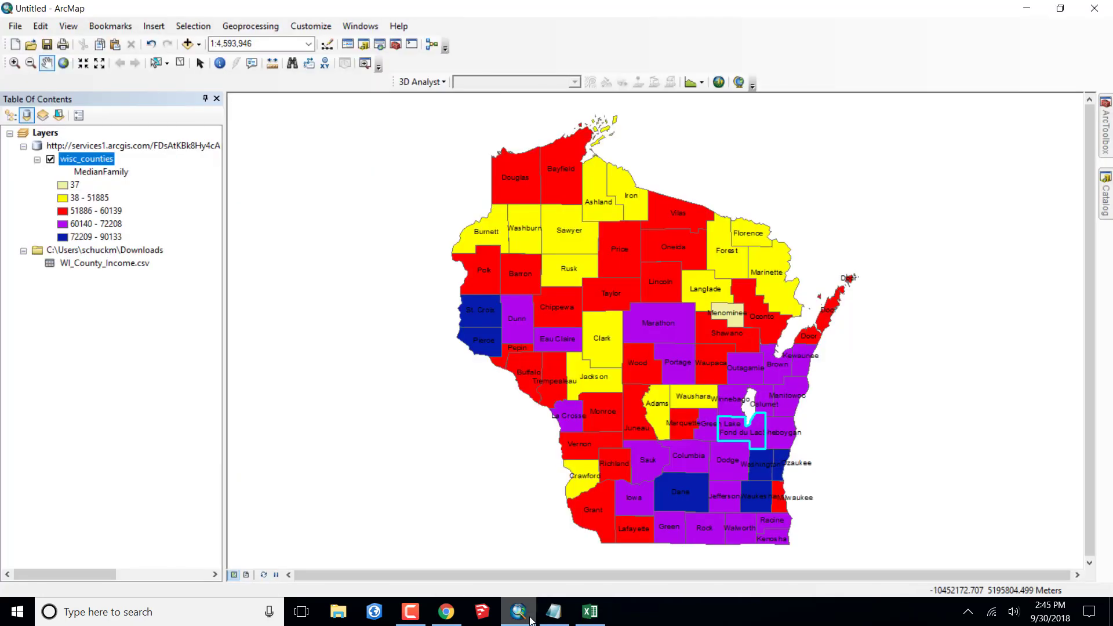